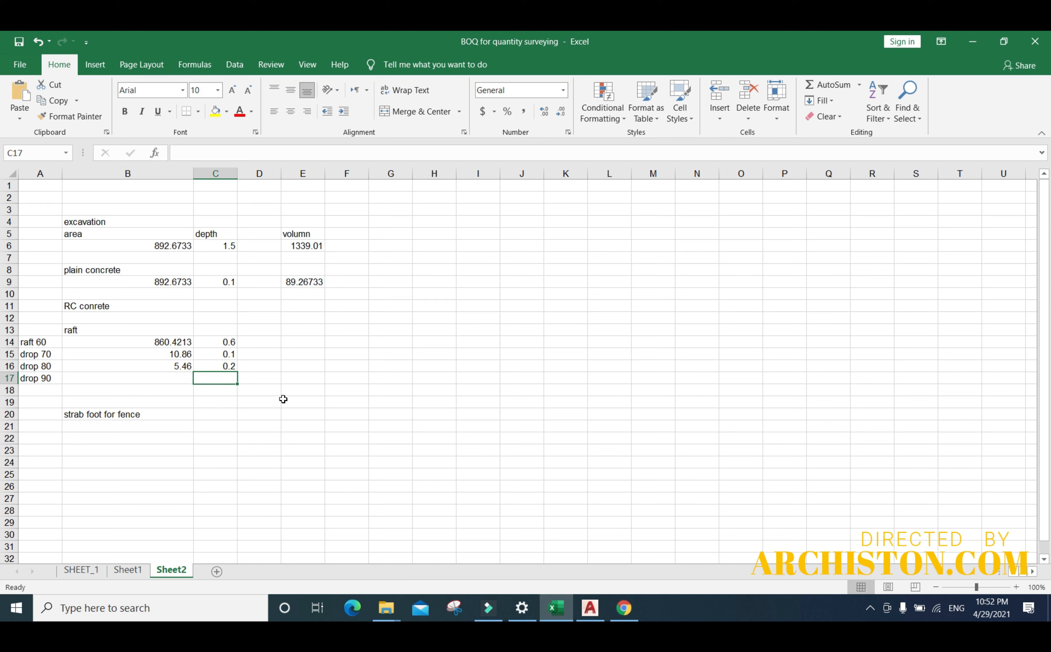
- Enter a depth of 0.3 for drop 90 in cell C17
left_click(101, 386)
left_click(218, 380)
left_click(36, 379)
left_click(48, 343)
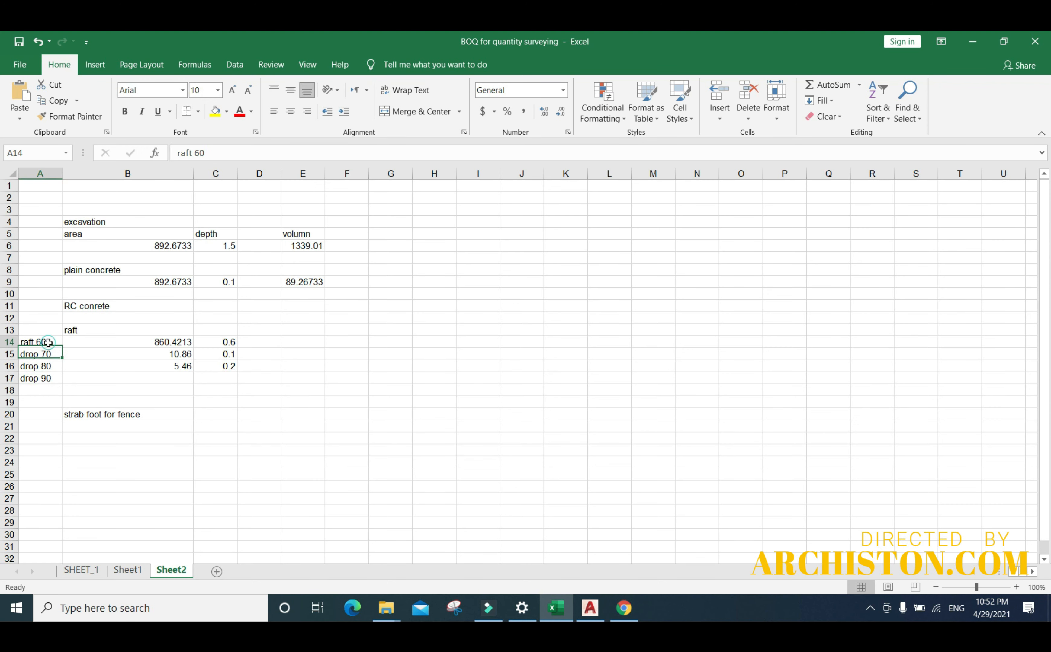
left_click(227, 391)
left_click(229, 379)
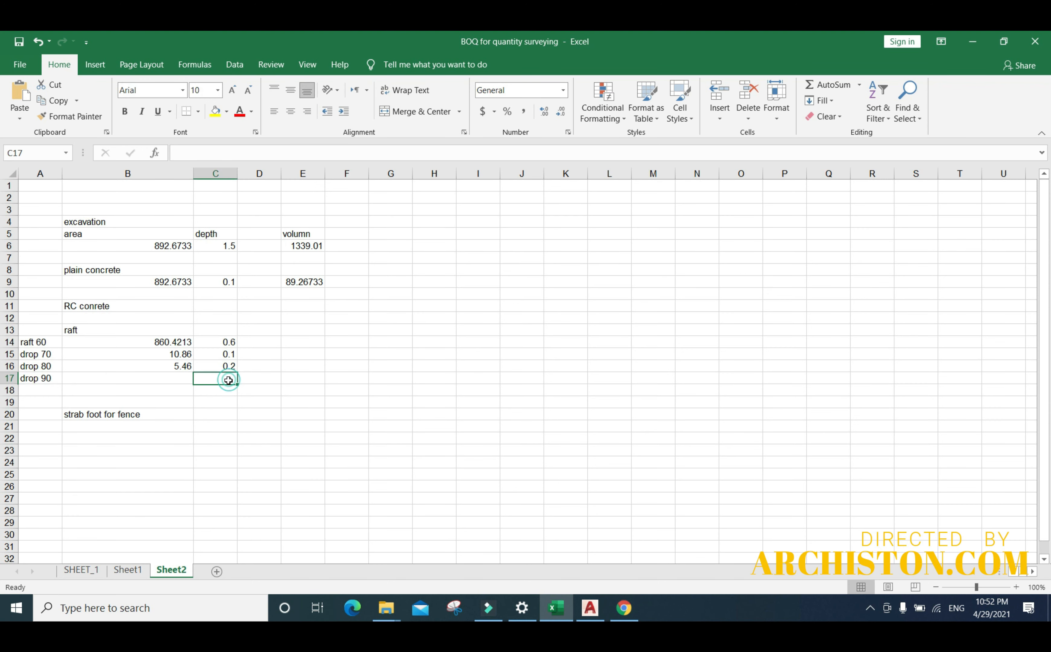
type(".")
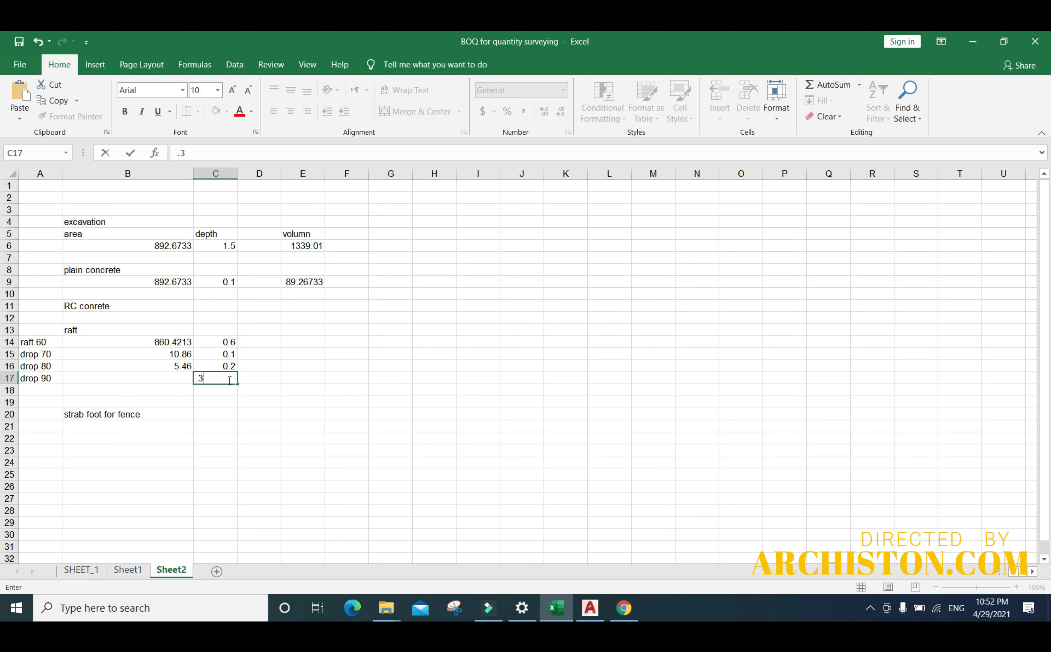
type("3")
key("Return")
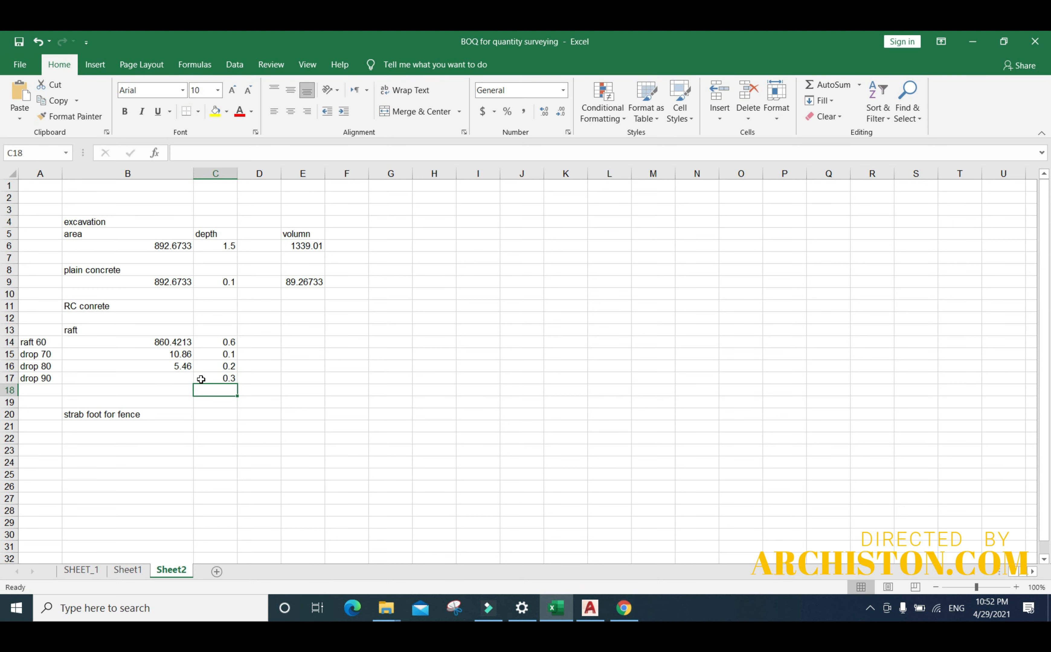
- Switch to AutoCAD, compute the area of the drop outline marked 90 with the TAR command, and copy the total area
left_click(578, 612)
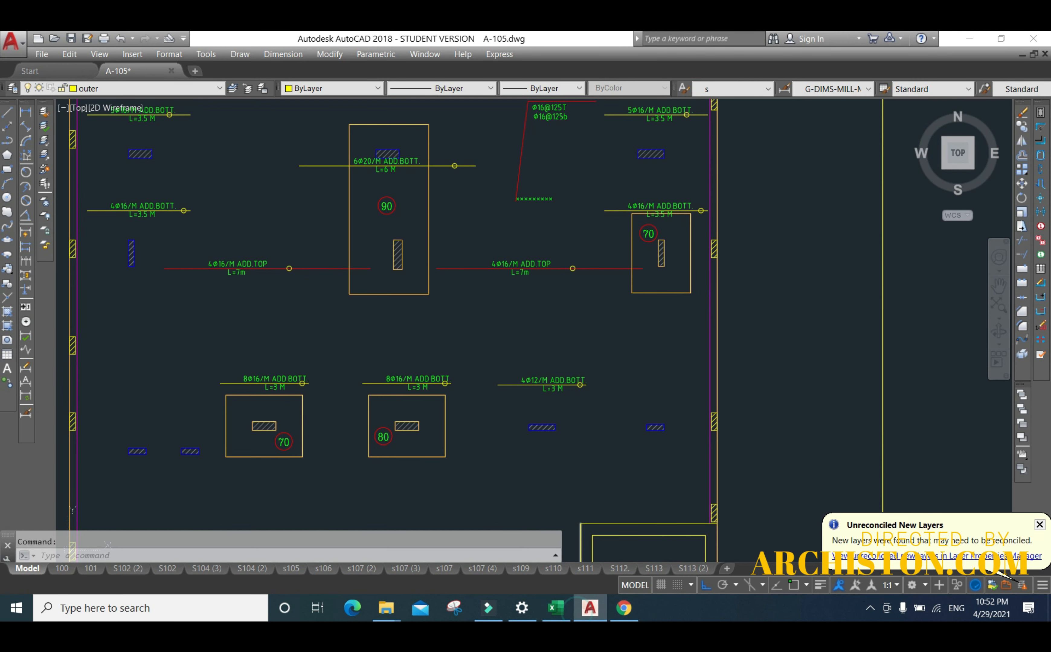
middle_click_drag(356, 313, 347, 378)
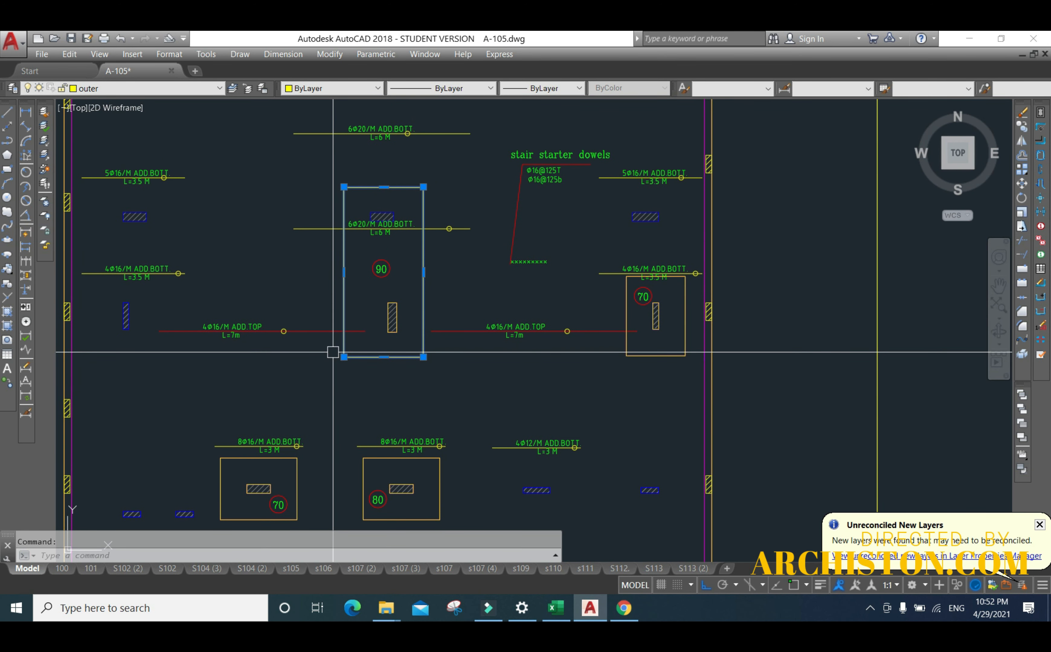
type("TA")
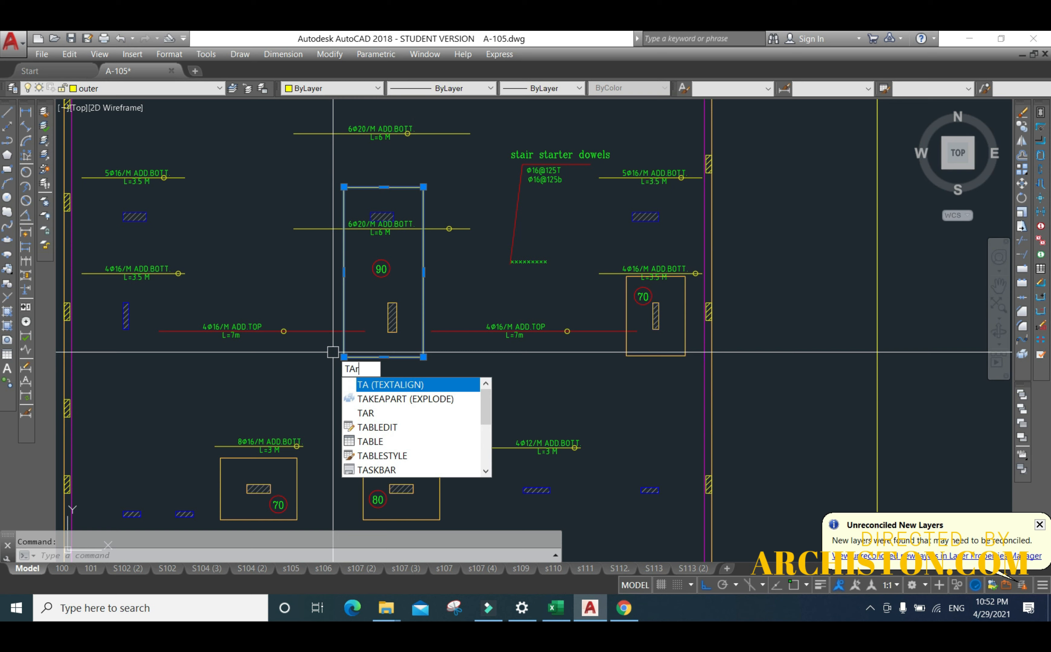
type("r")
key("Return")
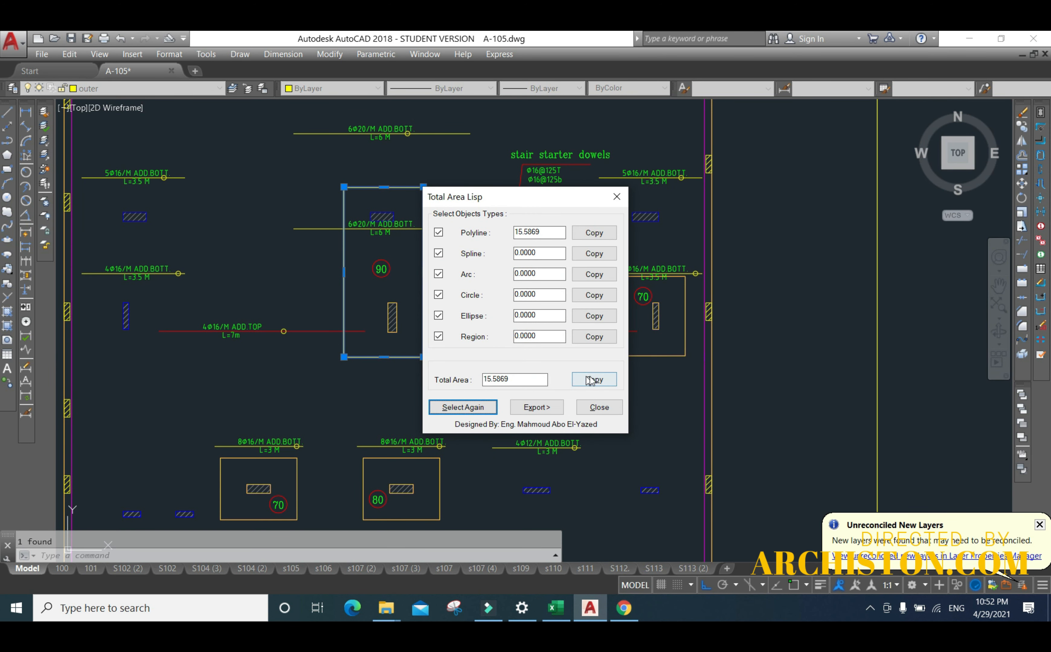
left_click(591, 381)
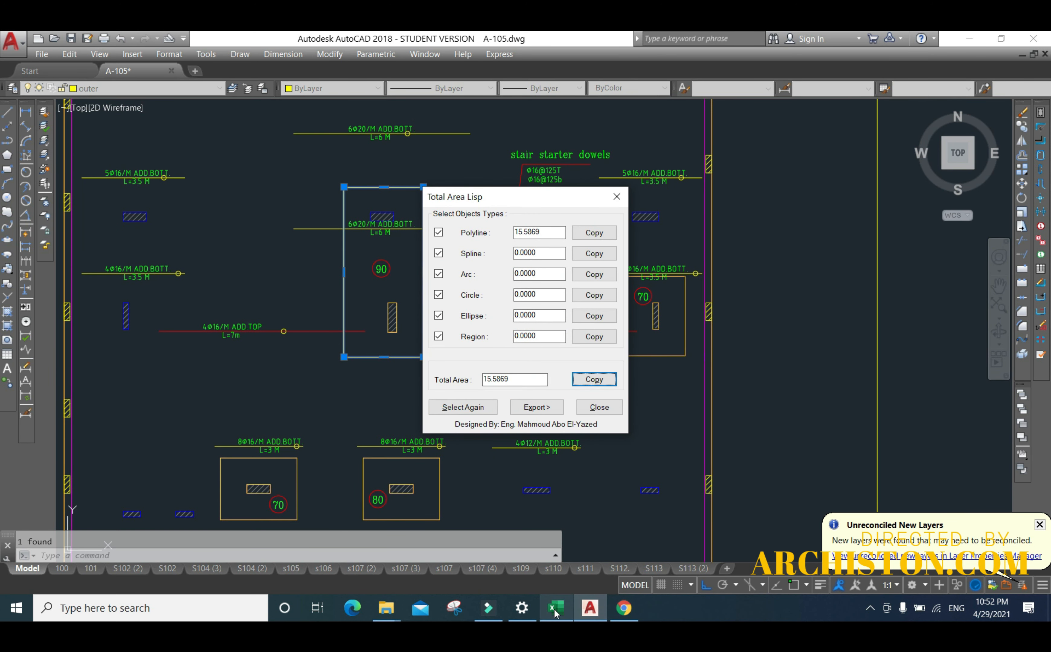
- Switch to the Excel workbook and paste the copied area into cell B17 for drop 90
mouse_move(556, 612)
left_click(556, 561)
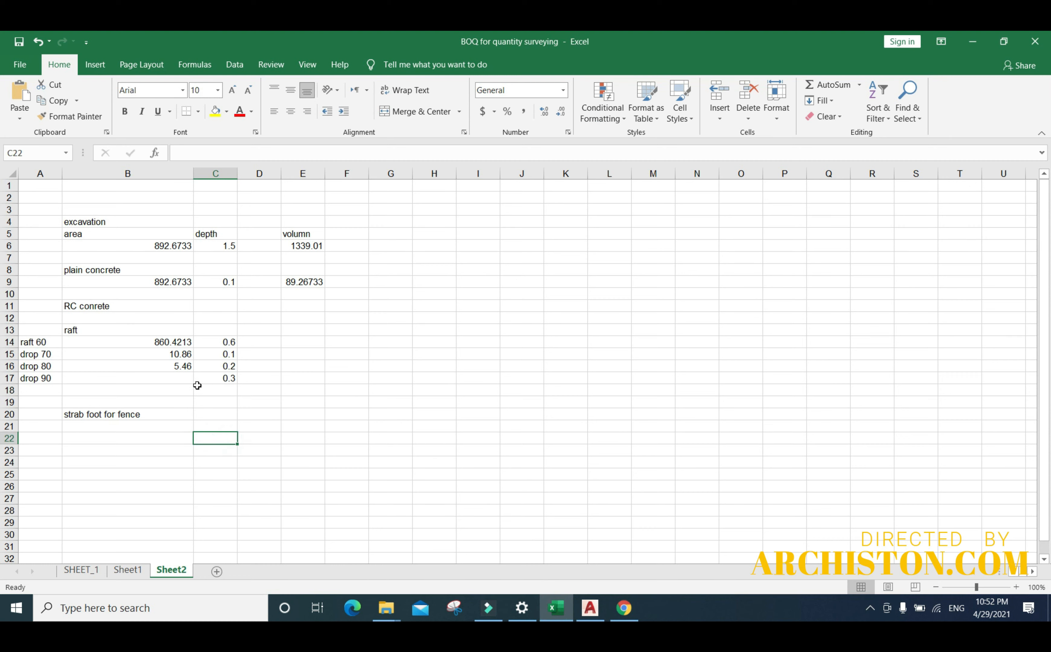
left_click(166, 377)
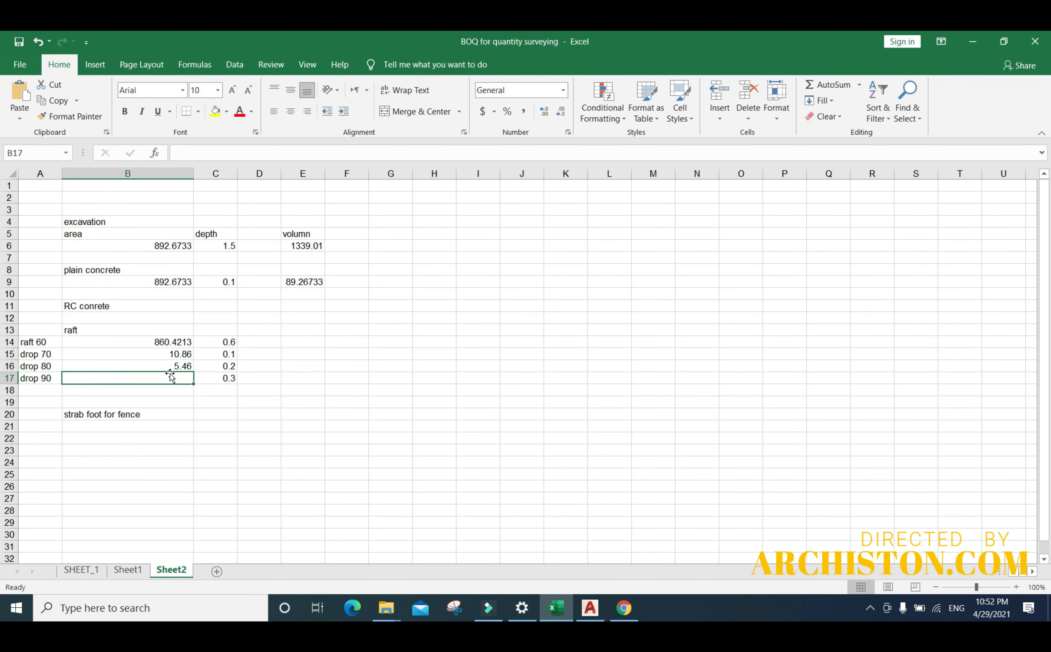
right_click(170, 378)
left_click(207, 135)
left_click(258, 427)
left_click(371, 436)
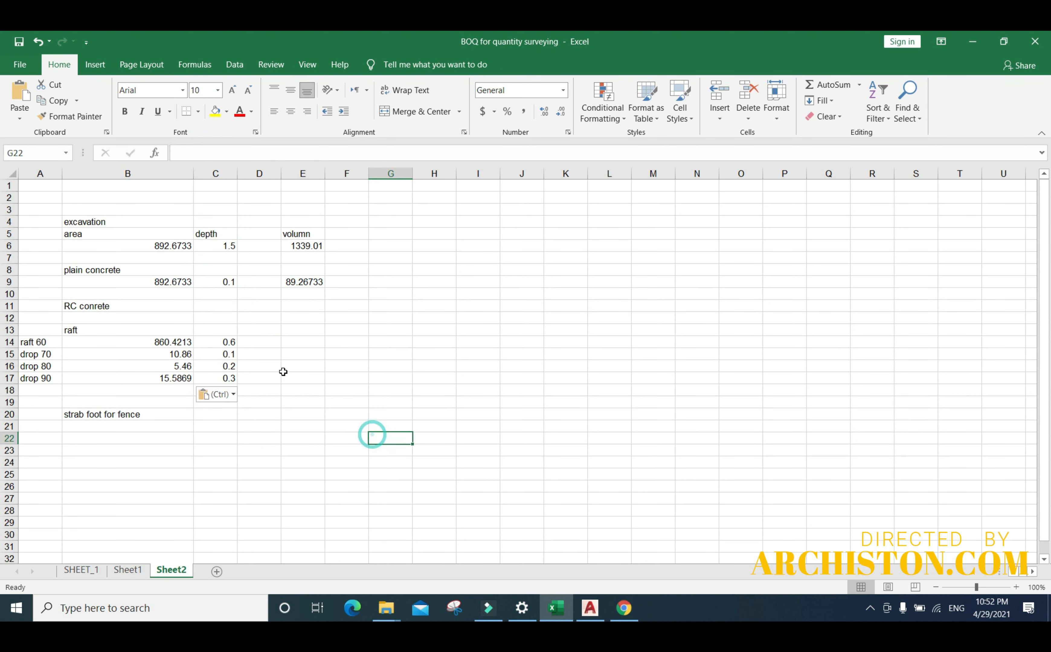
- Calculate the raft 60 volume in cell E14 with the formula =C14*B14
left_click(309, 341)
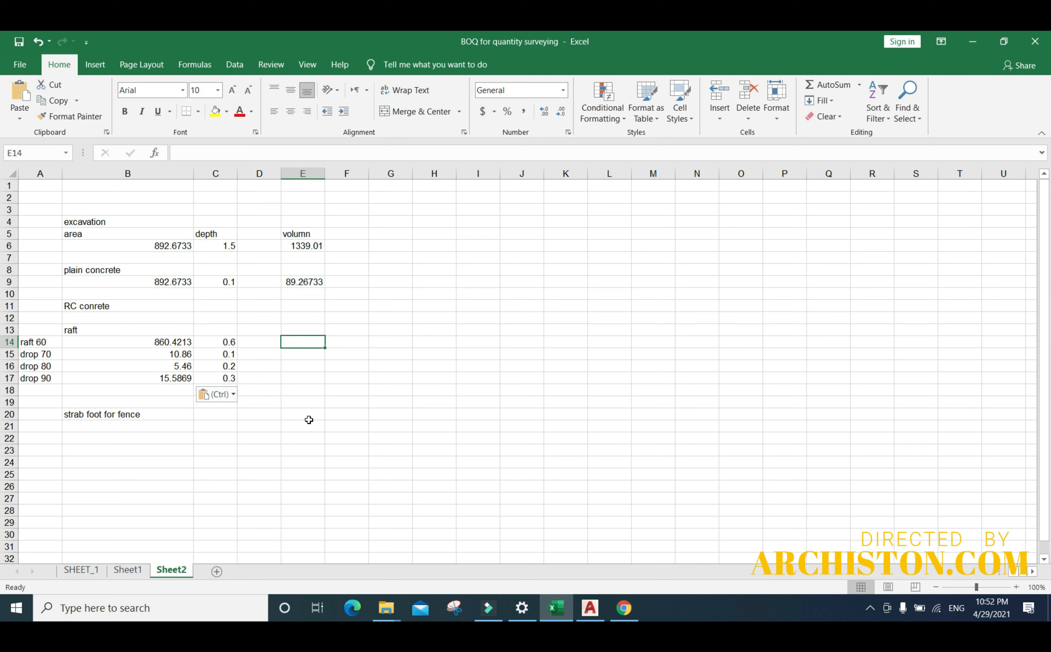
type("=")
left_click(226, 341)
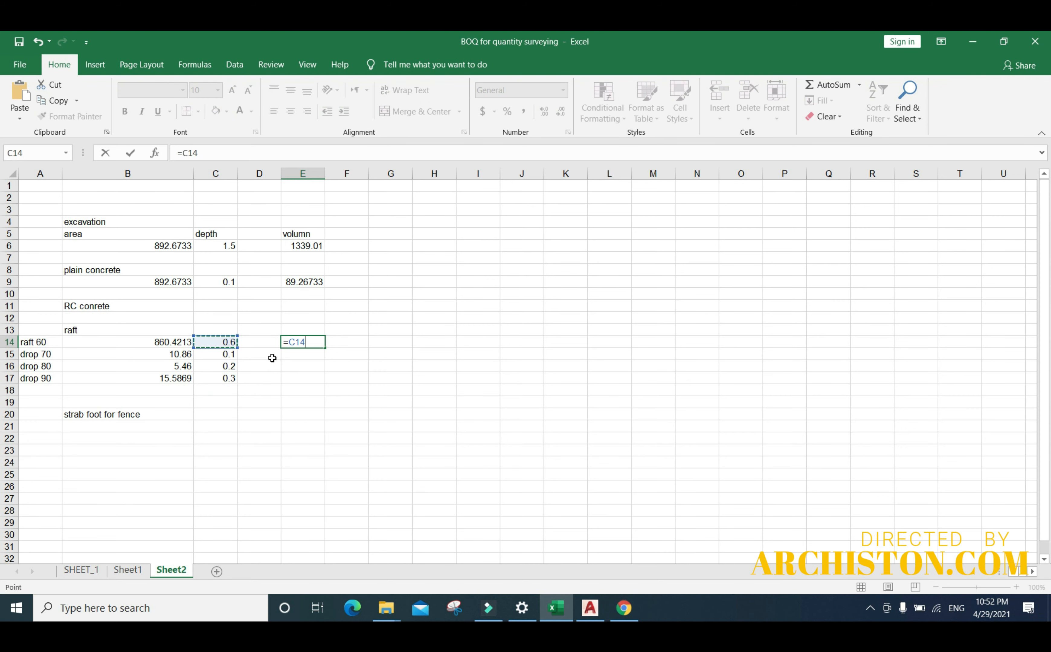
type("*")
left_click(154, 344)
key("Return")
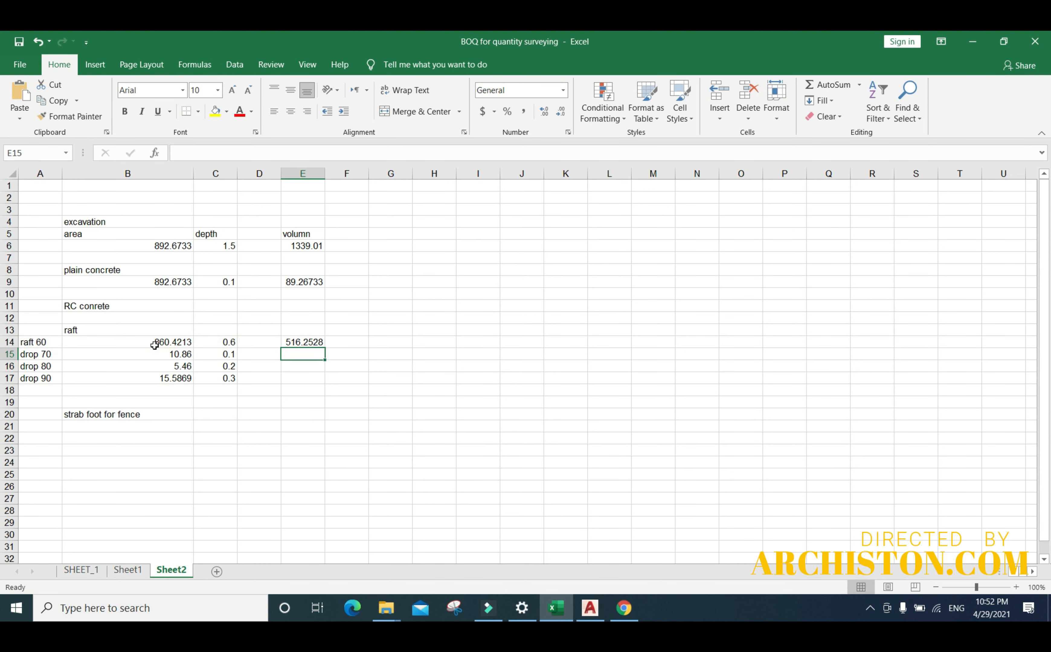
- Fill the volume formula from E14 down to E17 for the three drop rows
left_click(321, 341)
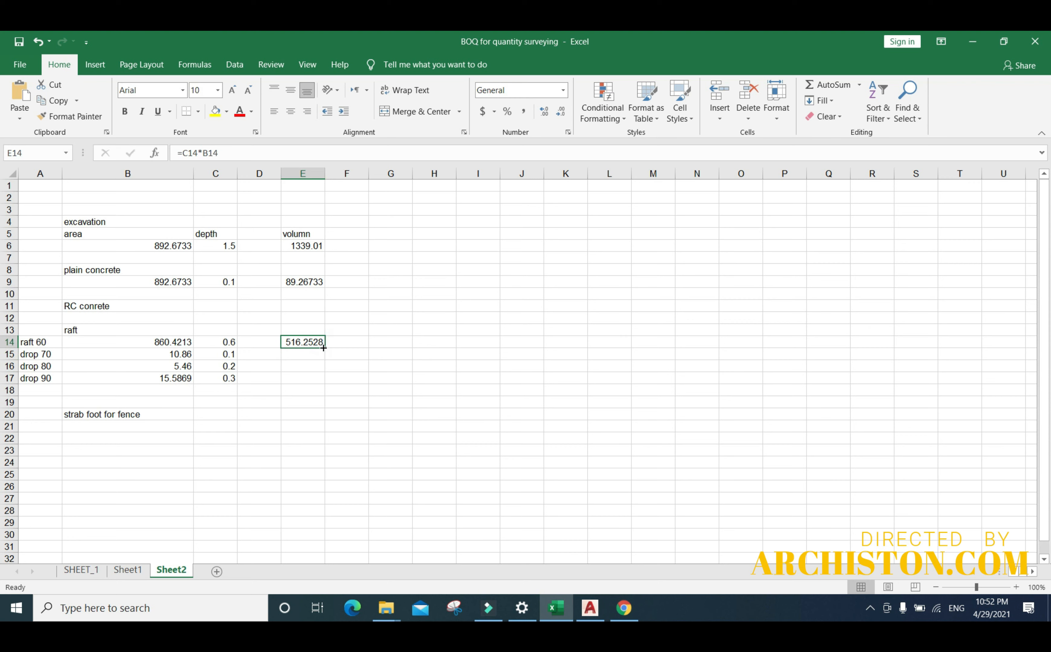
left_click_drag(324, 347, 313, 390)
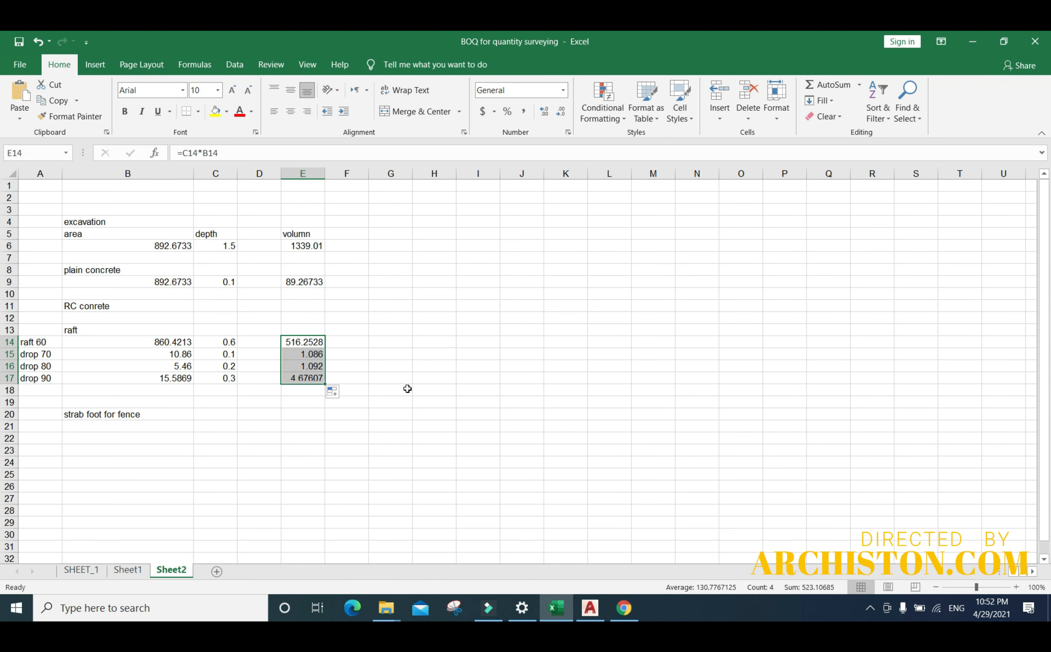
left_click(487, 378)
left_click(351, 391)
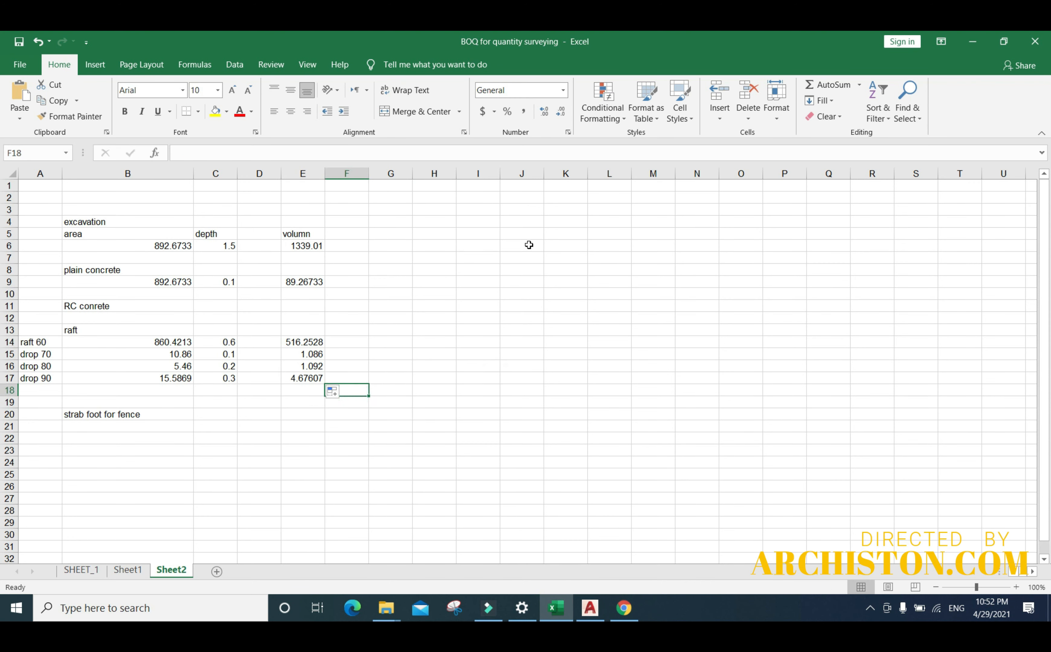
- Label cell A18 below the drop rows as "total volum"
left_click(387, 461)
left_click(351, 390)
left_click(50, 394)
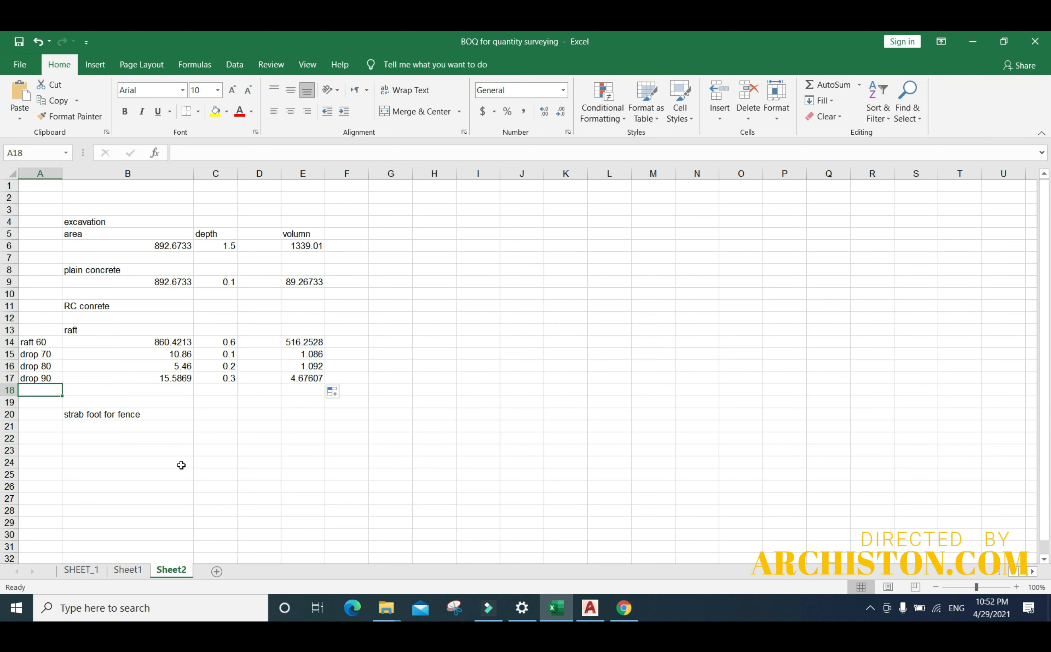
type("total volum")
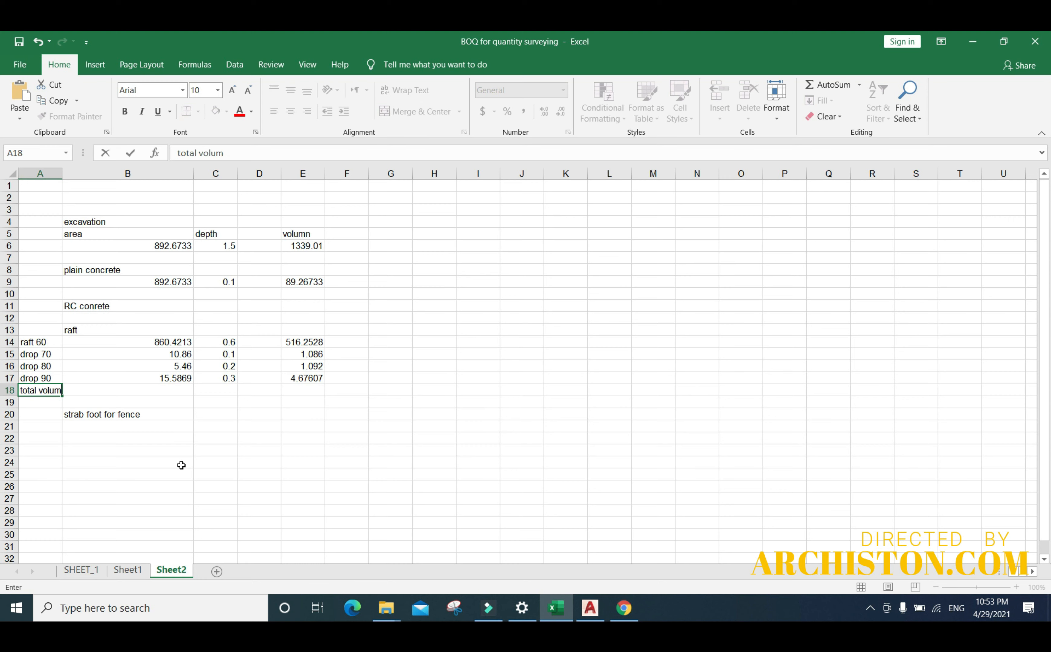
left_click(181, 465)
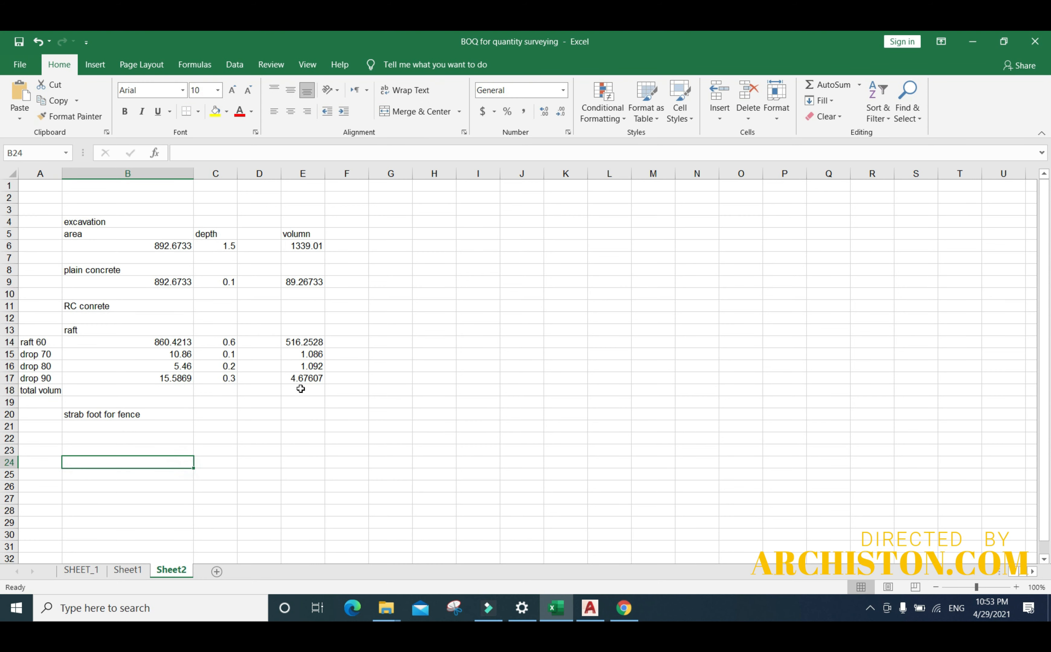
- Sum the raft and drop volumes E14:E17 in cell F18
left_click(346, 388)
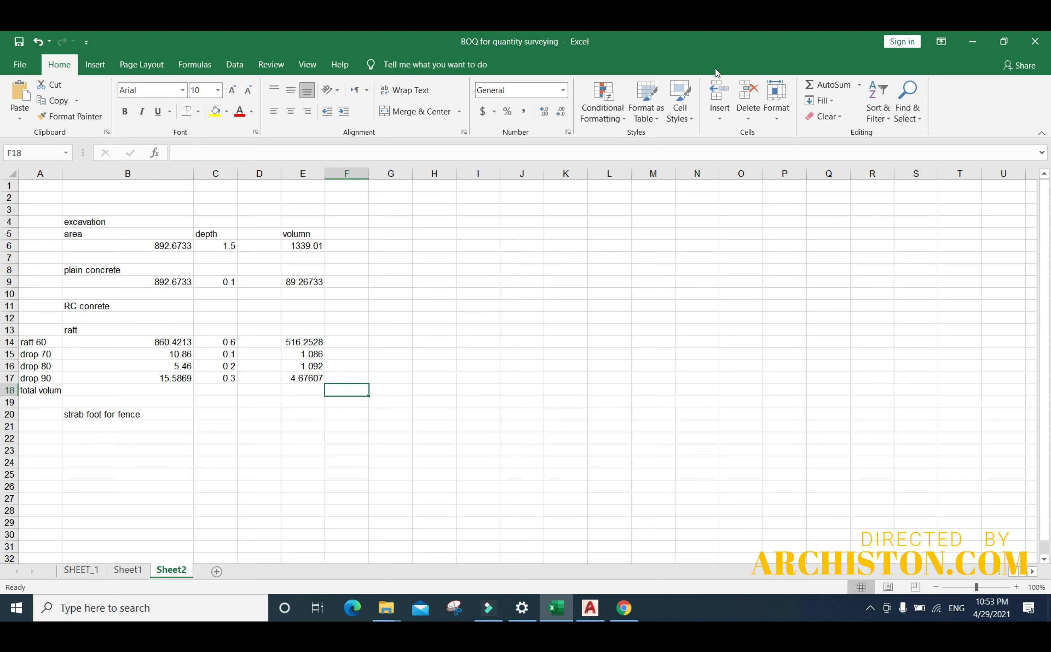
left_click(809, 85)
left_click_drag(304, 346, 298, 377)
key("Return")
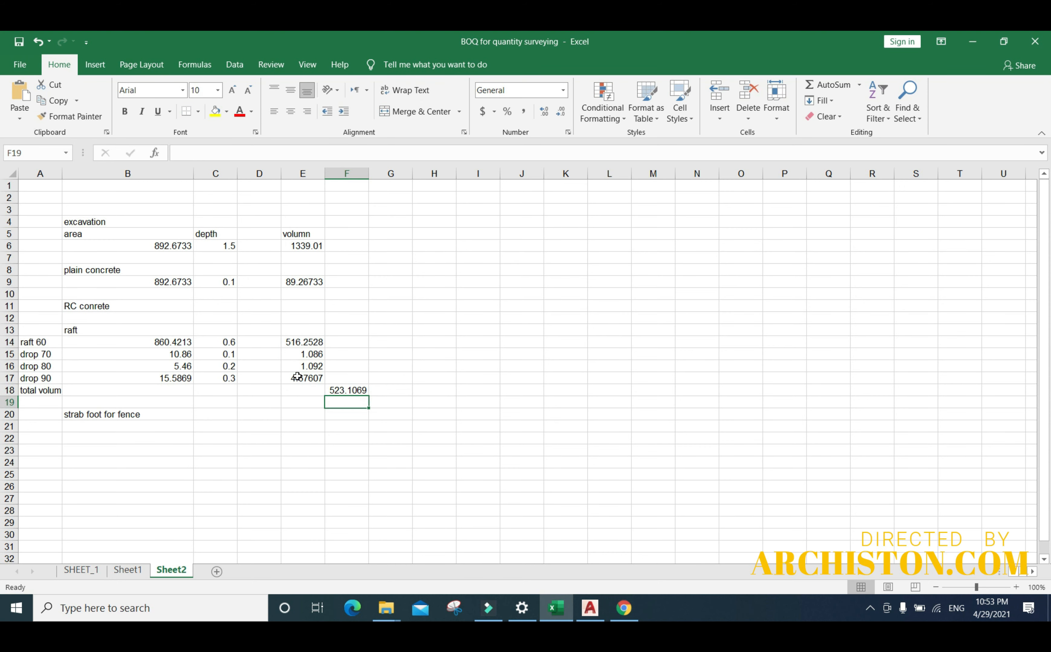
- Copy the total volume from F18 and paste it as a value into D35 of SHEET_1, the quantity for item 2.1.2
left_click(356, 390)
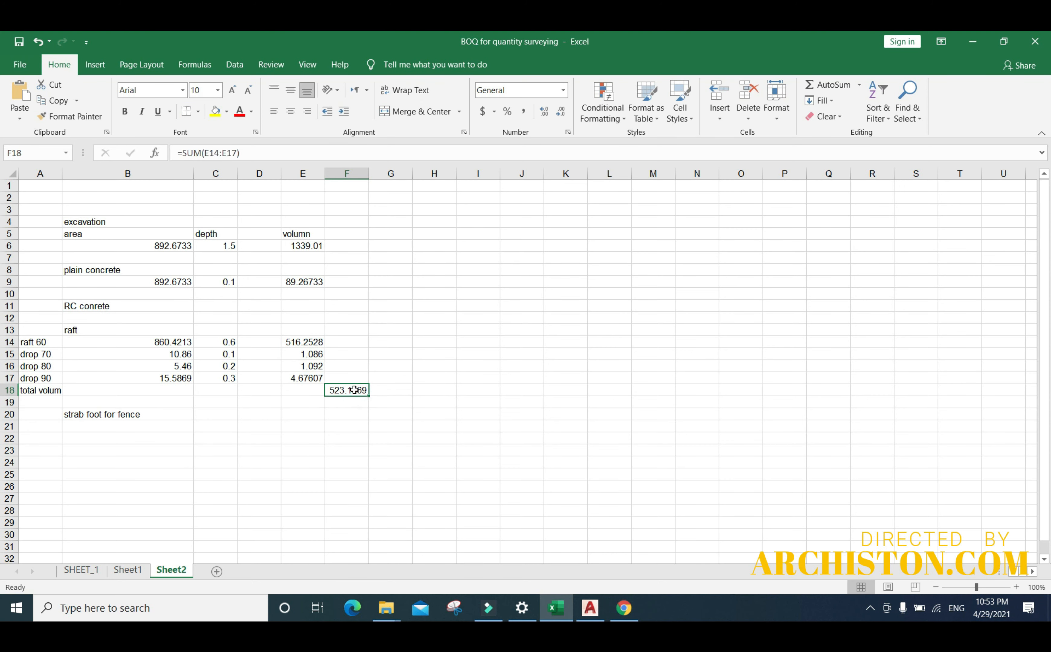
right_click(354, 391)
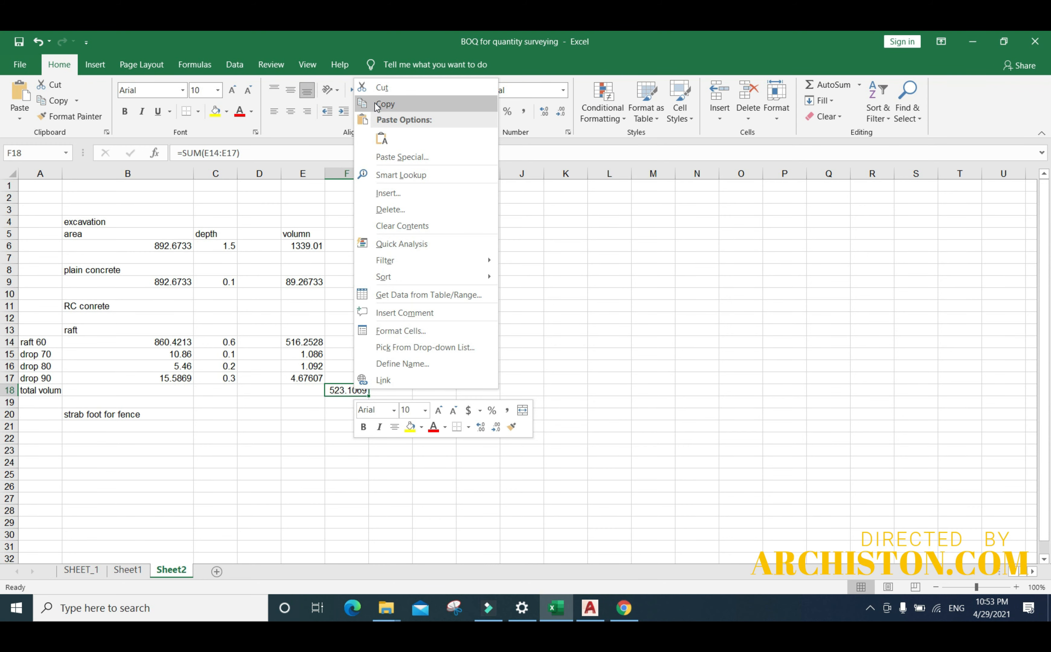
left_click(384, 104)
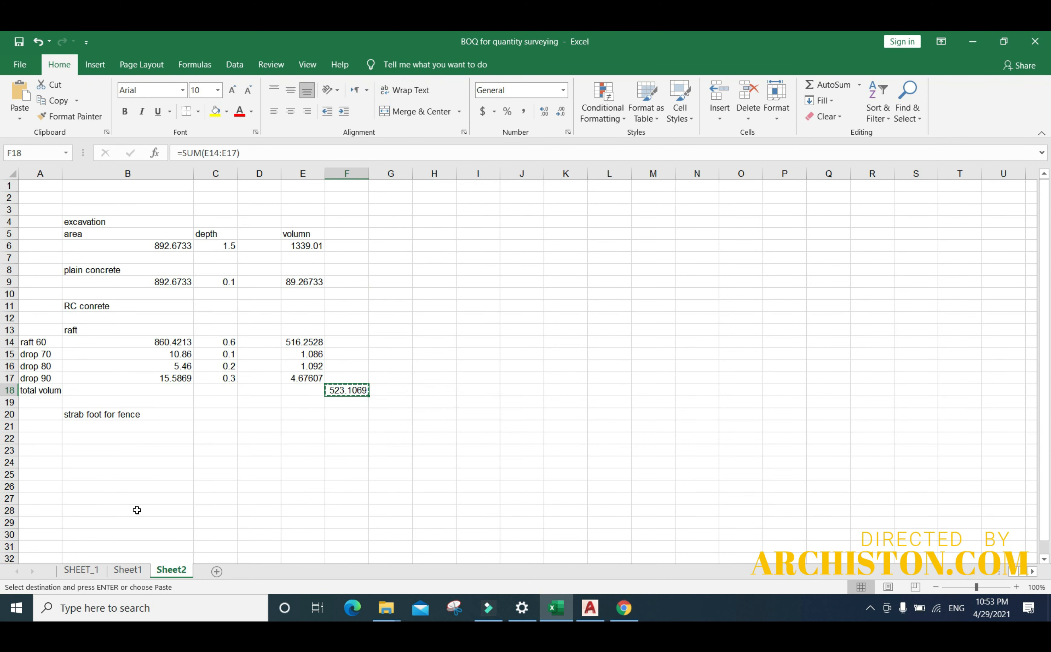
left_click(80, 571)
left_click_drag(237, 425, 237, 404)
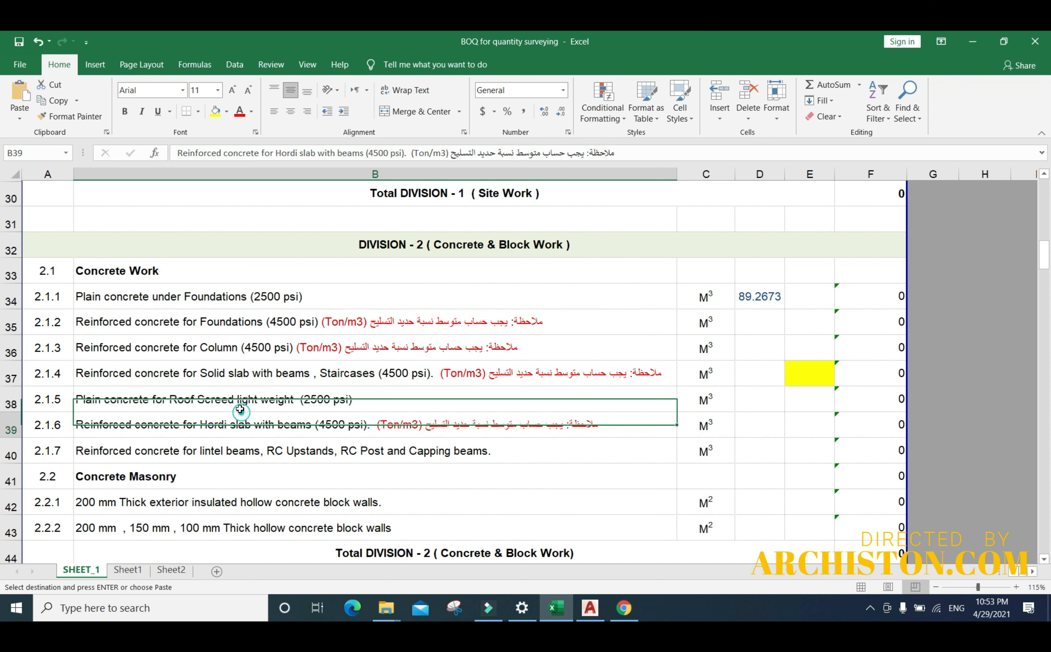
left_click(210, 323)
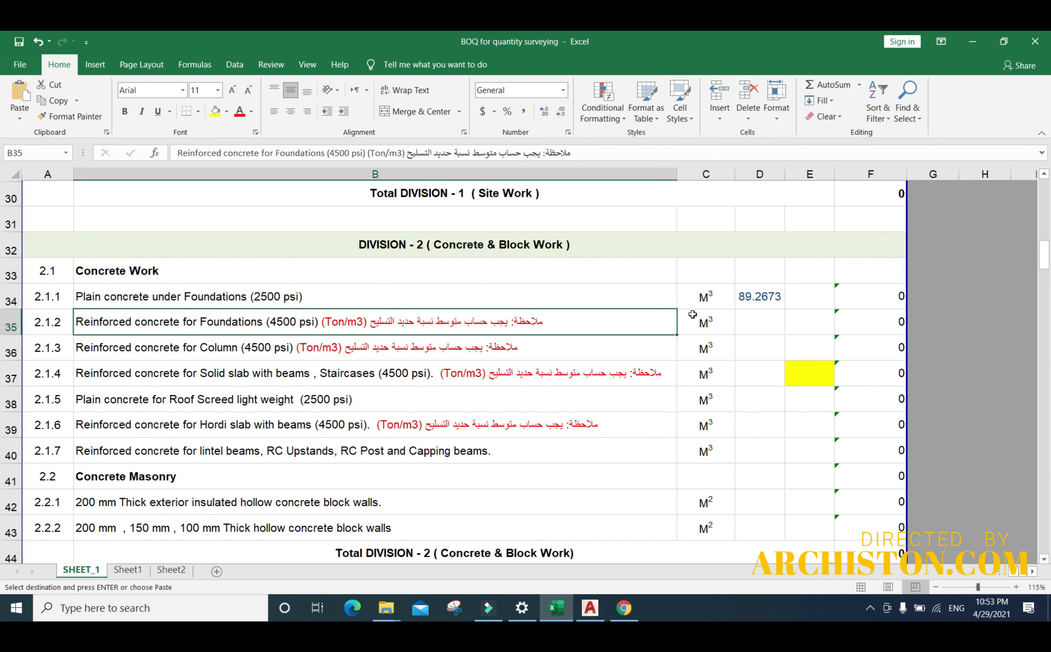
left_click(760, 322)
right_click(759, 322)
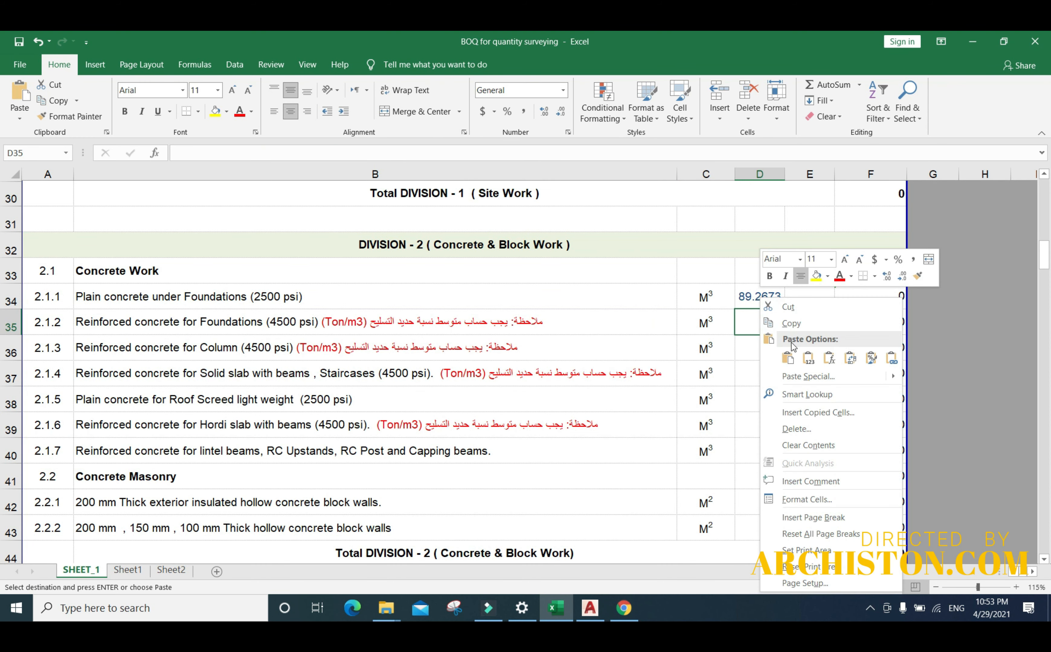
left_click(812, 358)
left_click(709, 374)
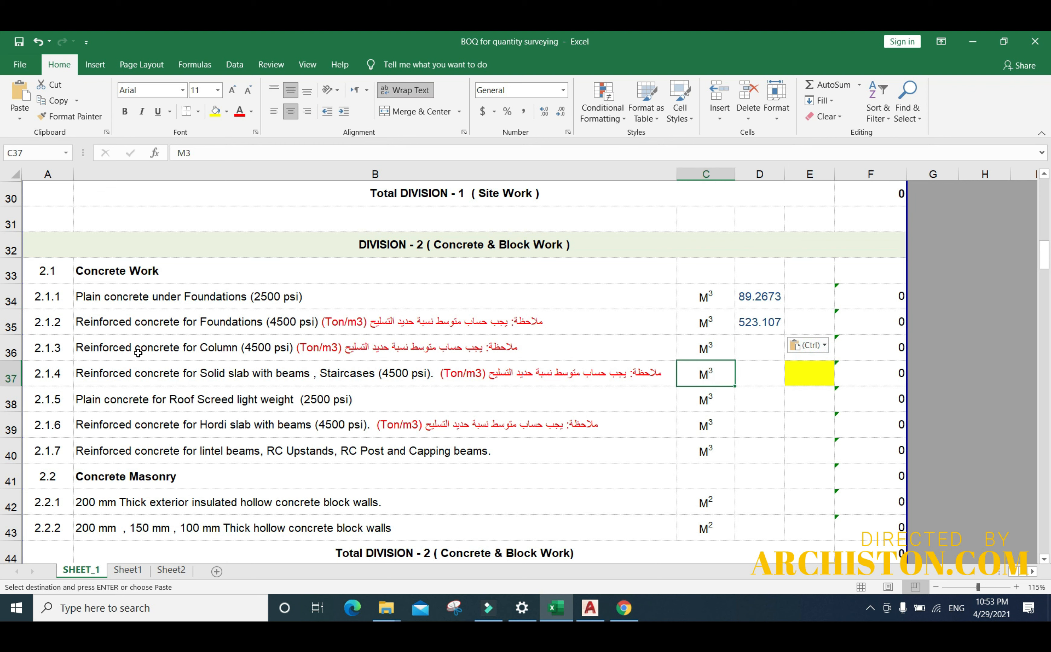
- Insert a blank row above item 2.1.3, reinforced concrete for Column
left_click(11, 353)
right_click(11, 353)
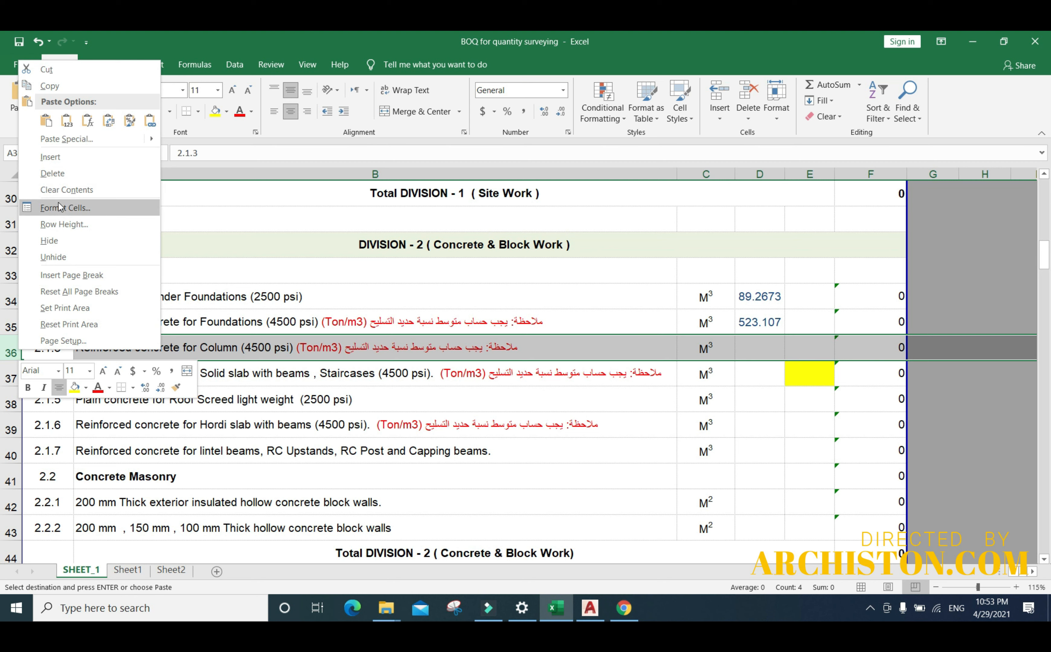
left_click(51, 158)
left_click(220, 400)
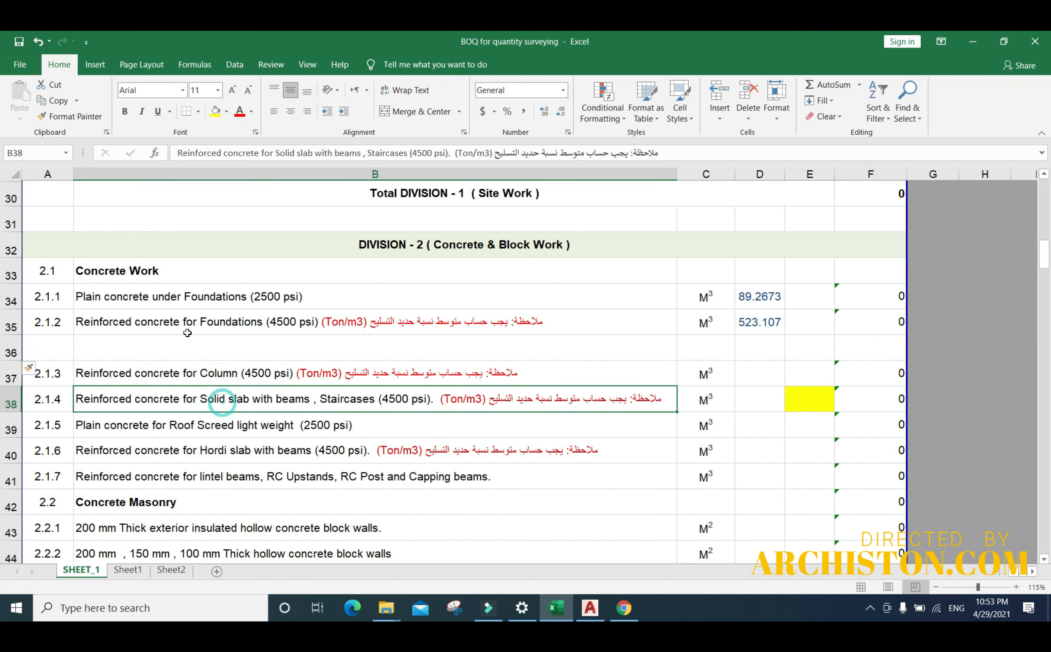
left_click(154, 340)
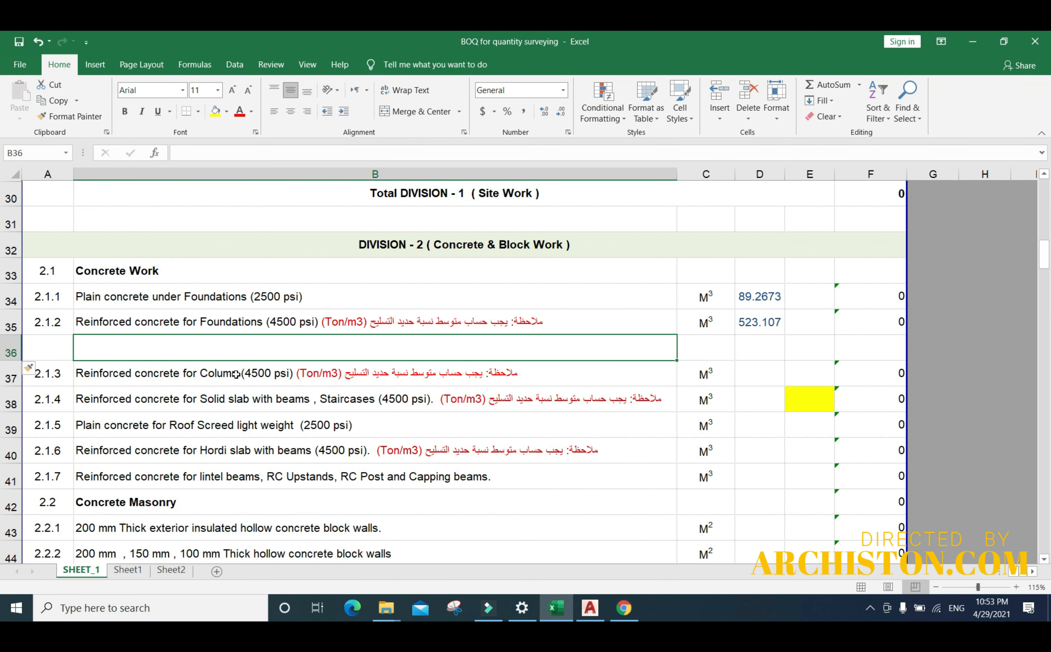
type("r")
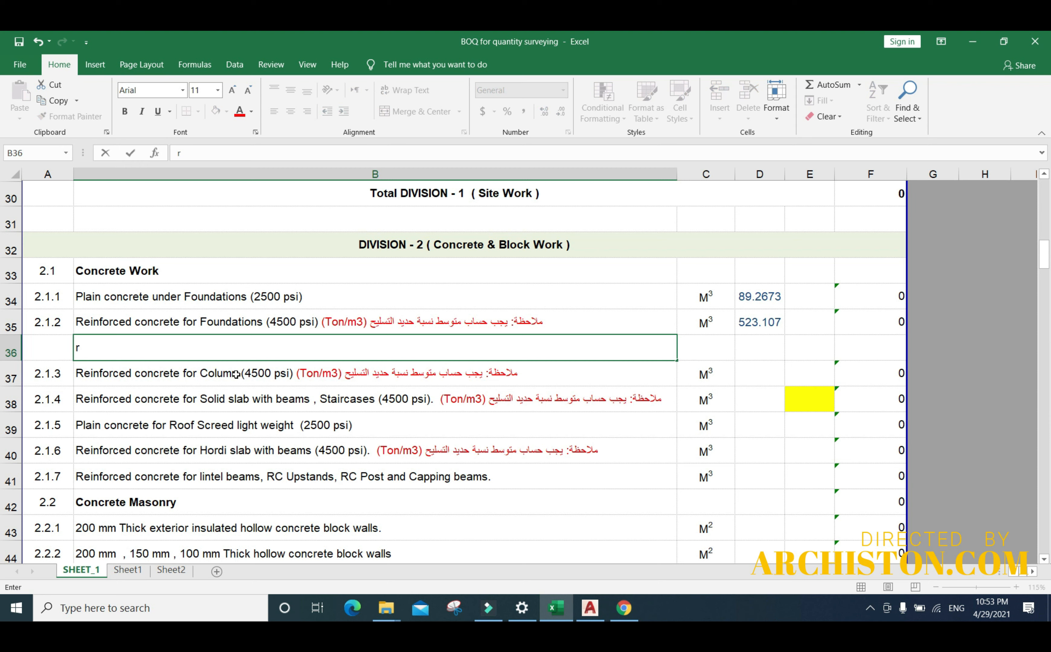
left_click(273, 320)
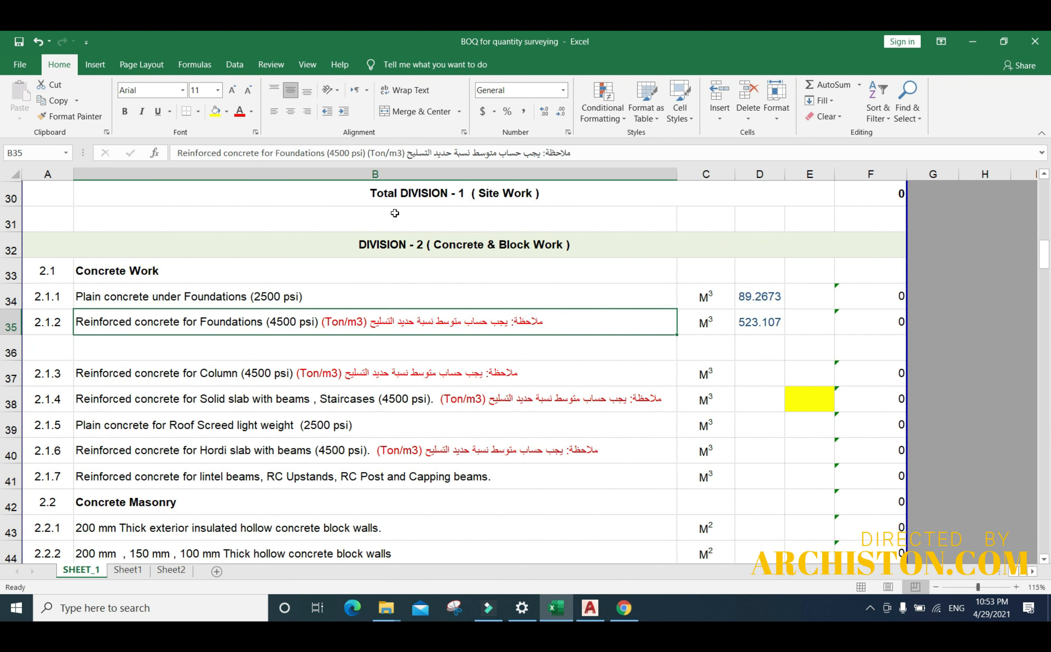
- Copy the English description from B35 into B36 and append "for fence foundation" to it
left_click_drag(402, 153, 177, 154)
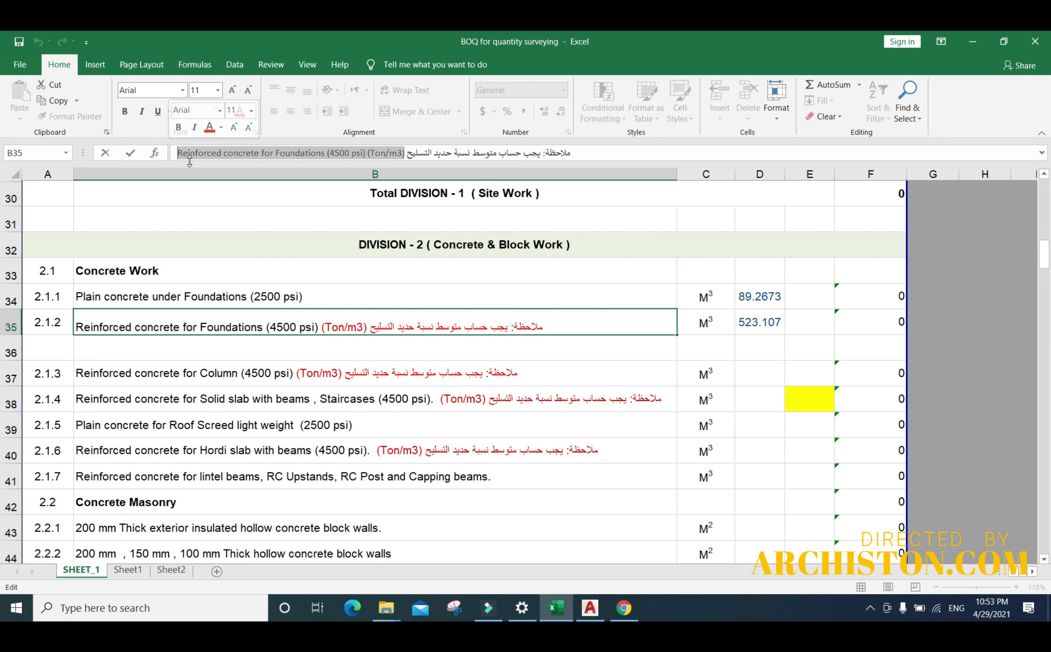
key("ctrl+c")
left_click(142, 347)
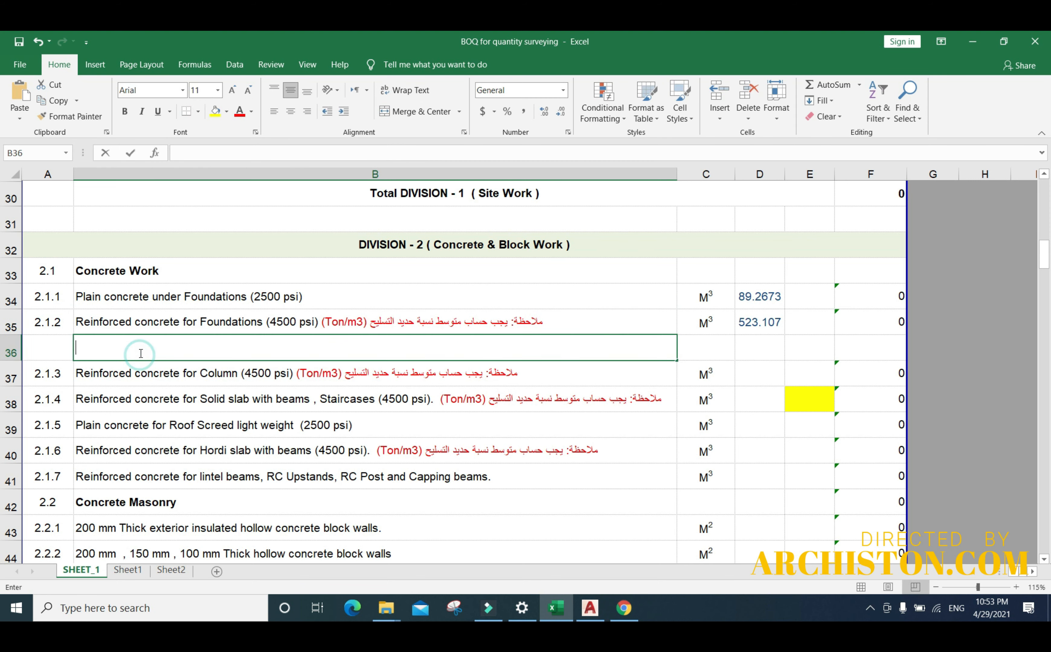
double_click(145, 345)
key("ctrl+v")
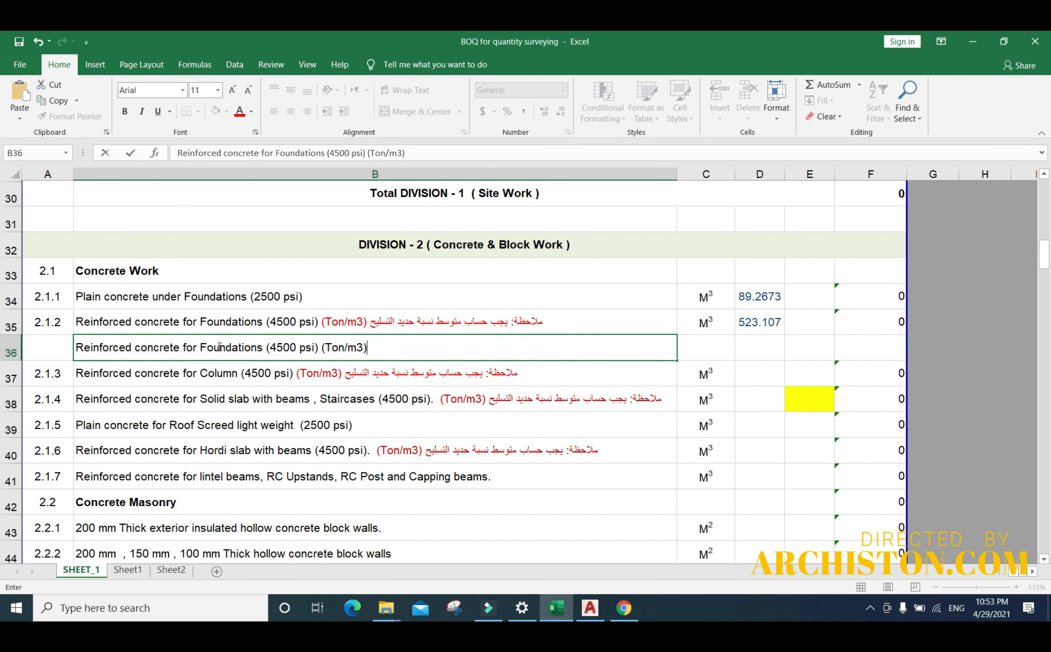
left_click(199, 349)
type("for fence foundation")
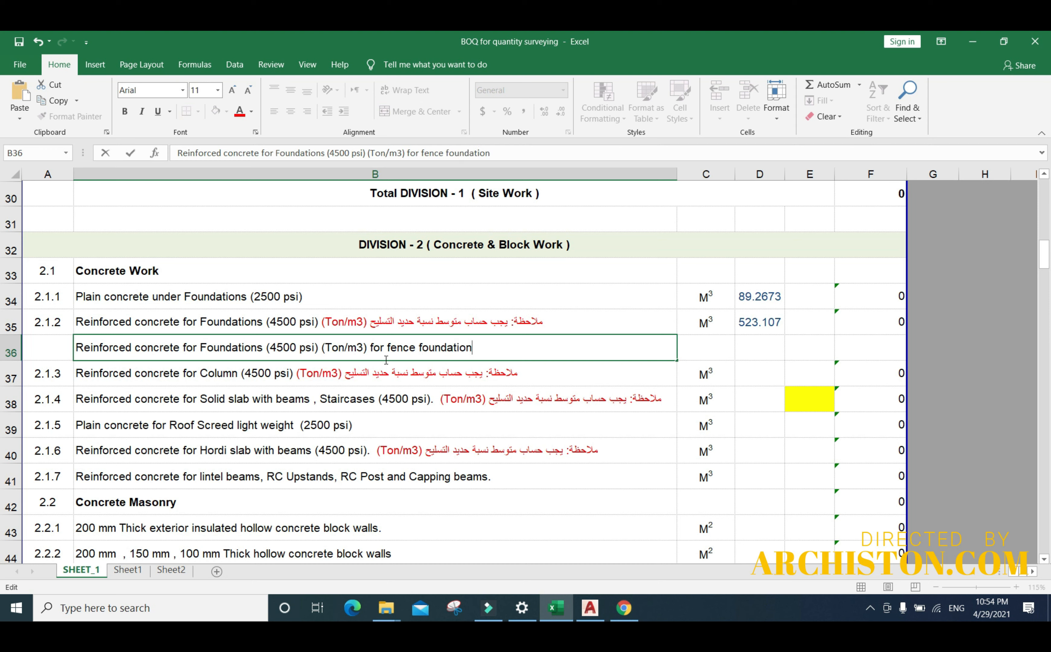
left_click(239, 396)
left_click(51, 344)
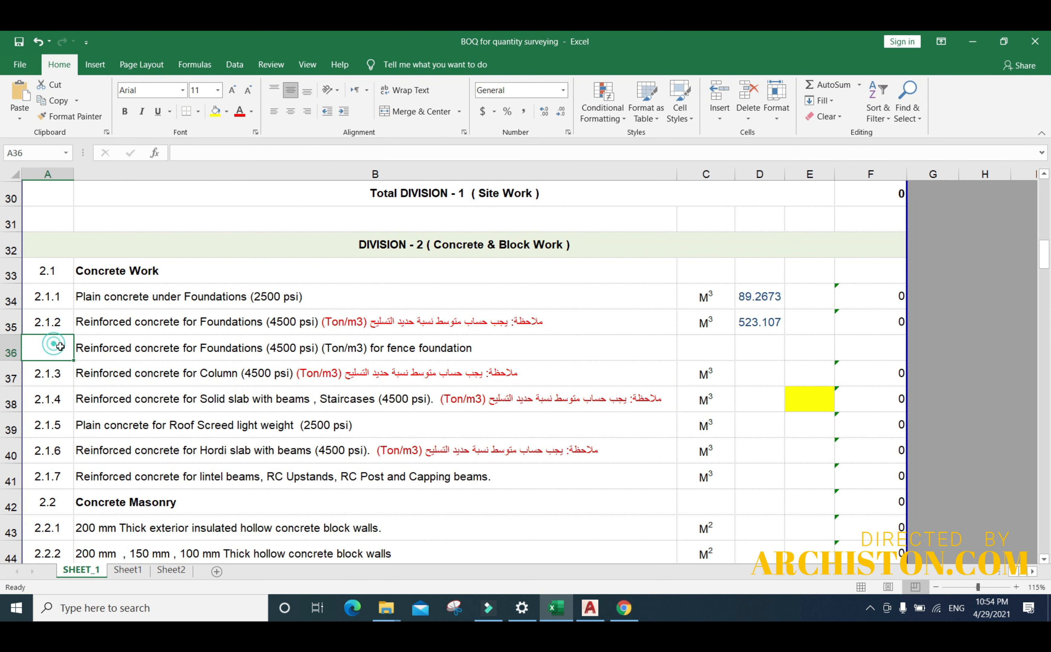
left_click(719, 350)
- Switch to AutoCAD, run the TAR total-area routine on the stepped fence strip footing polyline and copy its total area
left_click(591, 609)
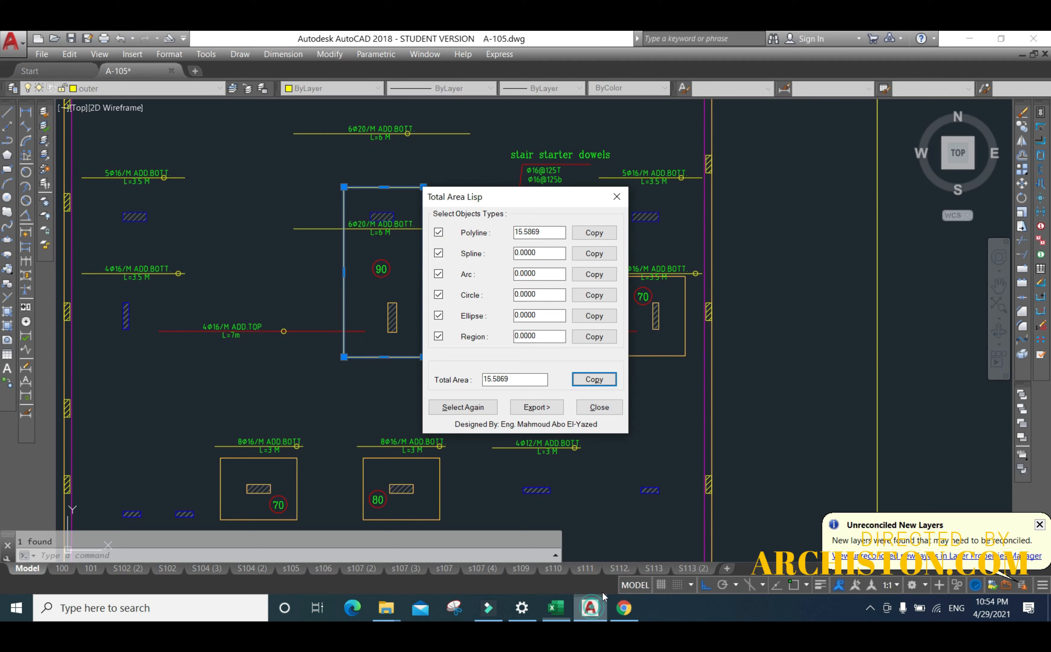
left_click(600, 406)
scroll(499, 358, "down", 3)
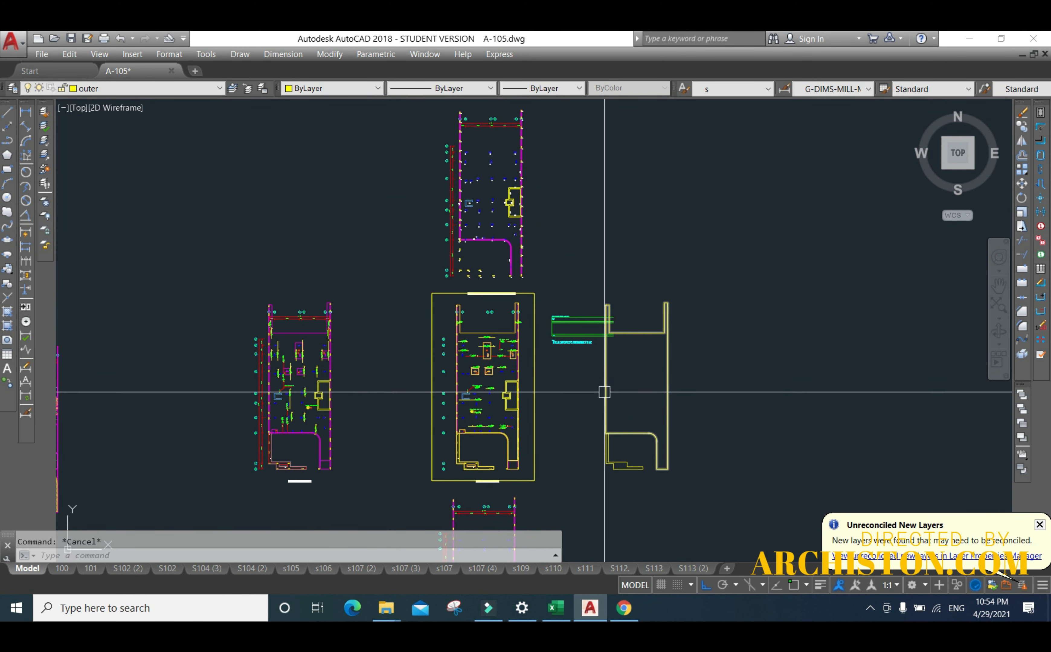
scroll(629, 453, "up", 6)
left_click(562, 429)
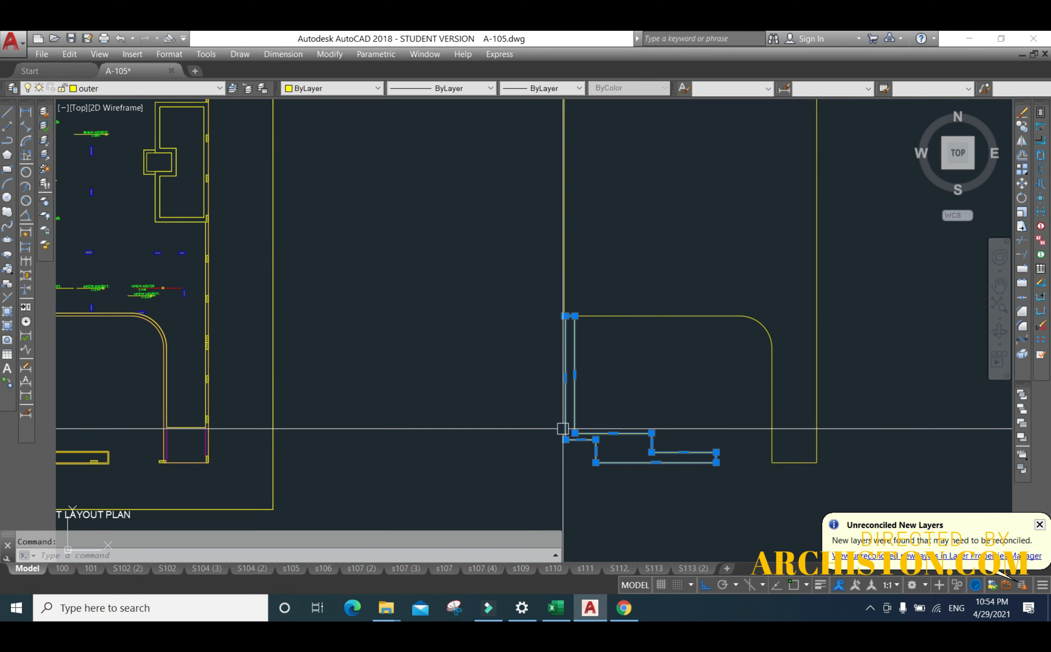
type("TA")
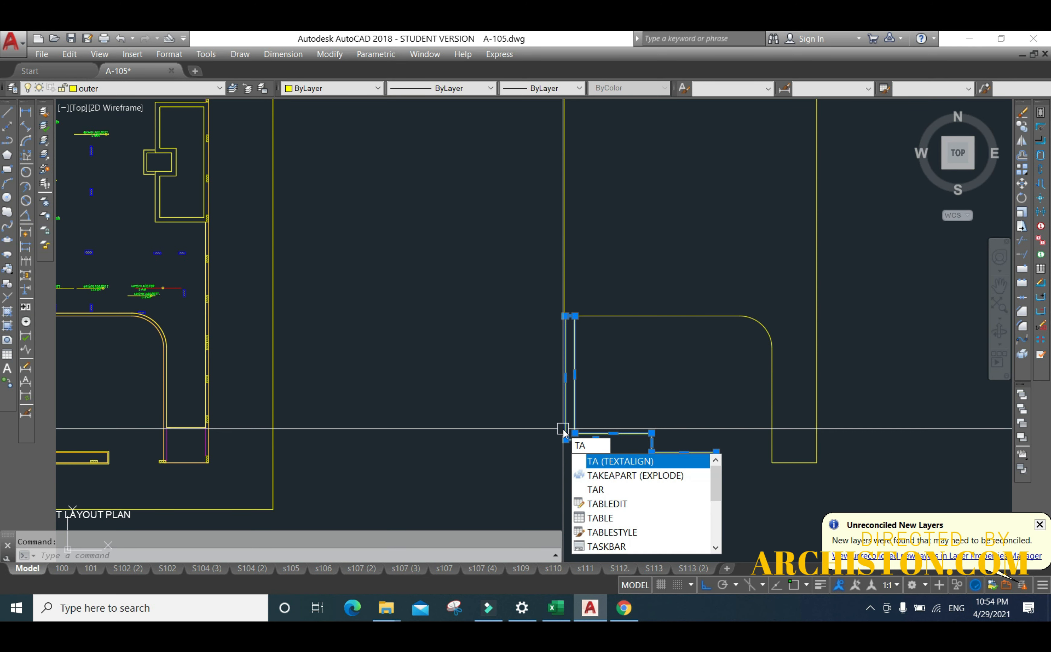
type("R")
key("Return")
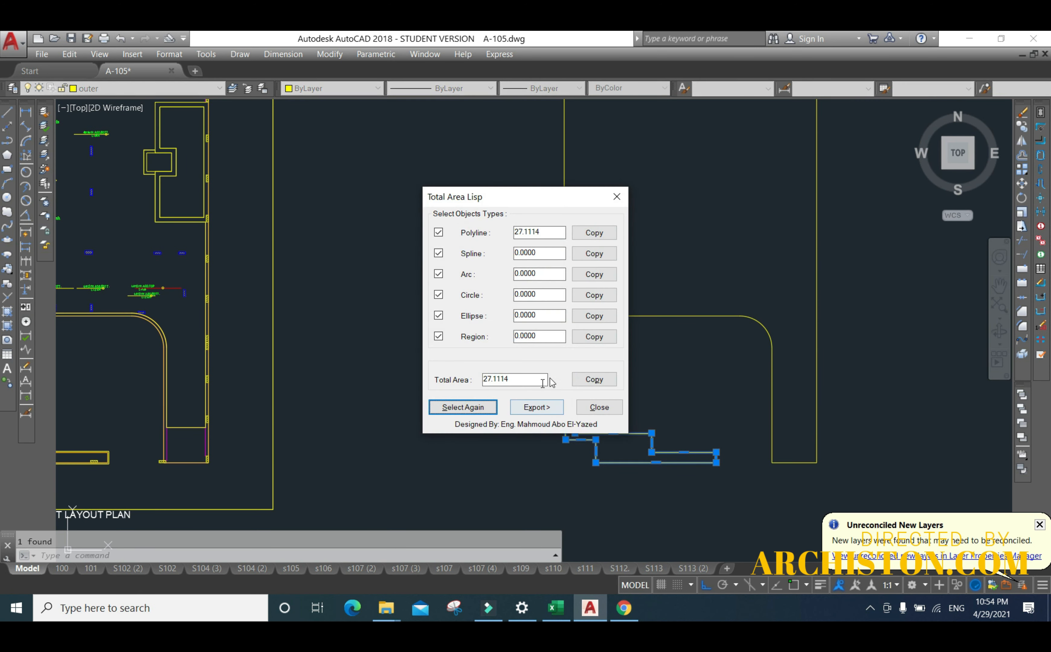
left_click(594, 380)
- Switch to Excel and paste the copied area into B21 of Sheet2, under "strab foot for fence"
left_click(556, 608)
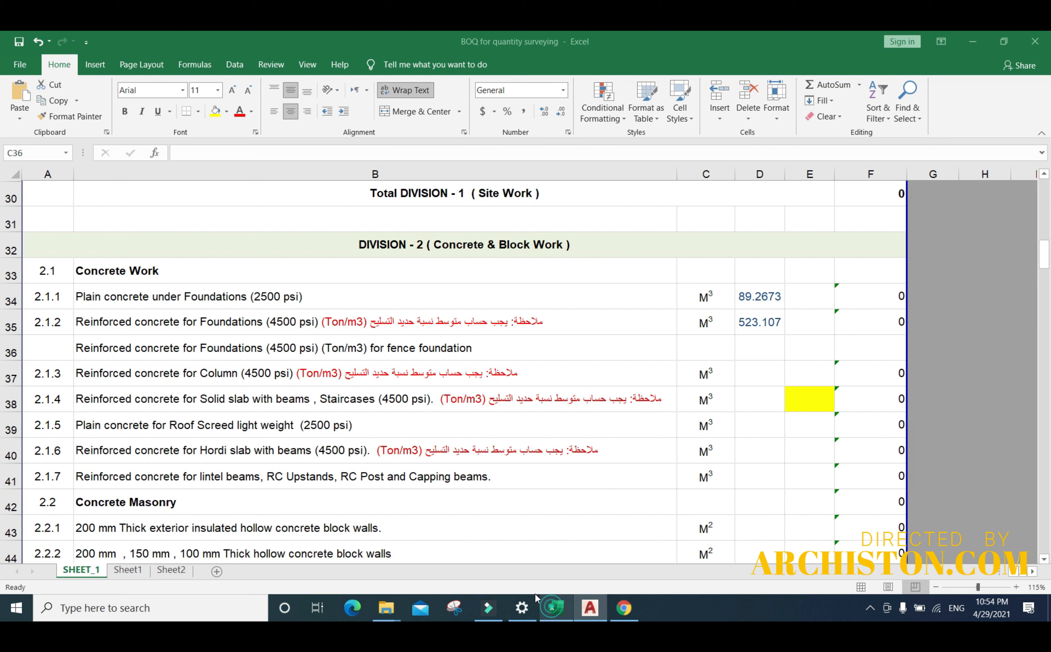
left_click(171, 571)
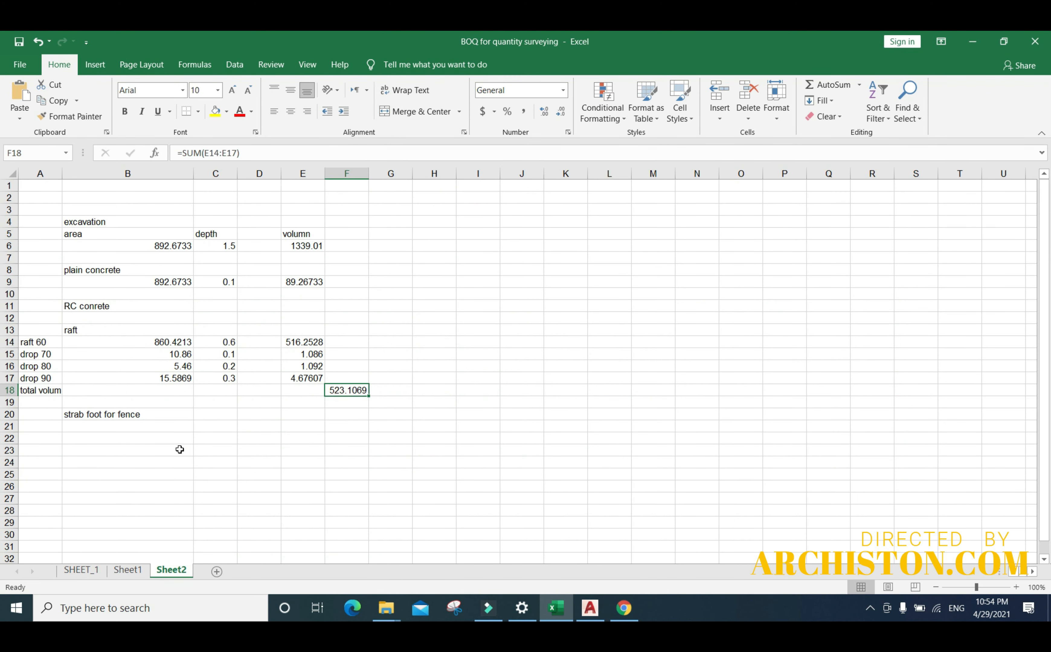
left_click(185, 427)
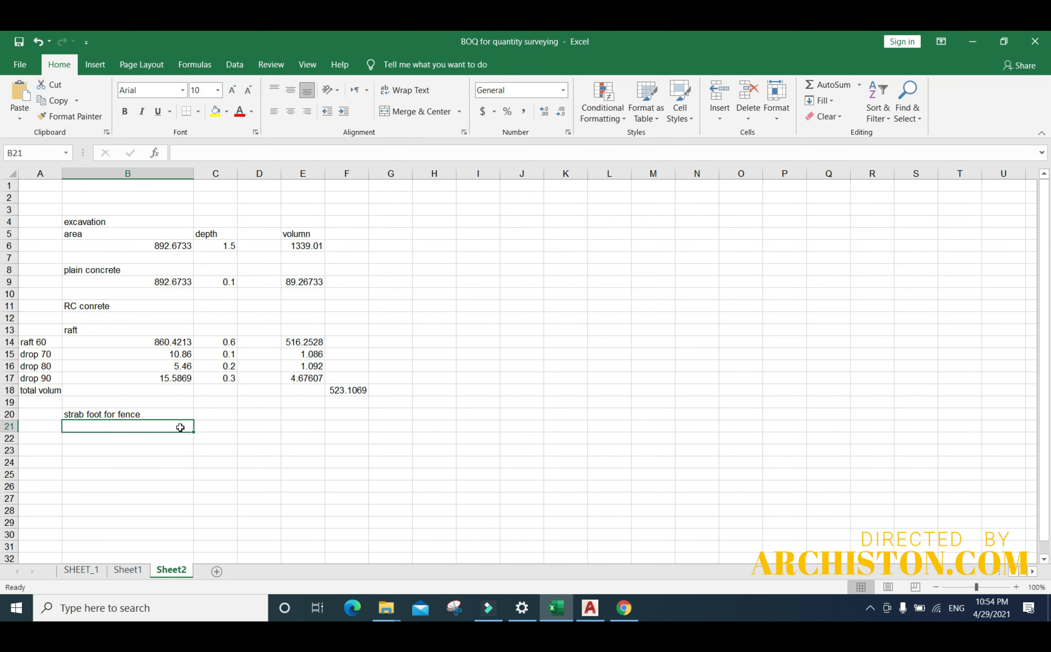
left_click(179, 439)
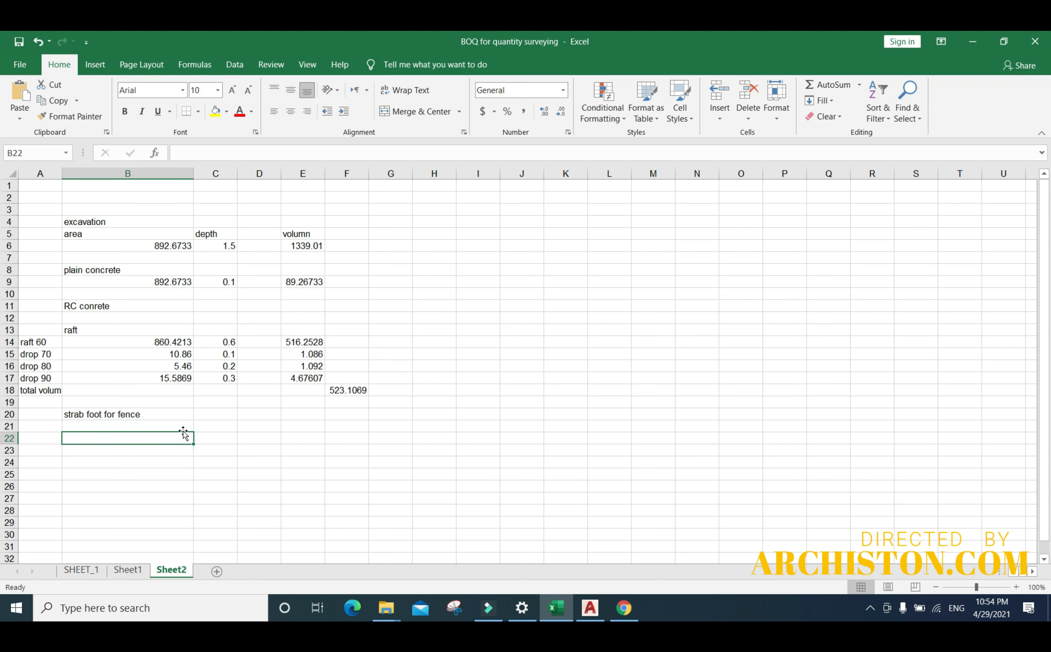
left_click(181, 426)
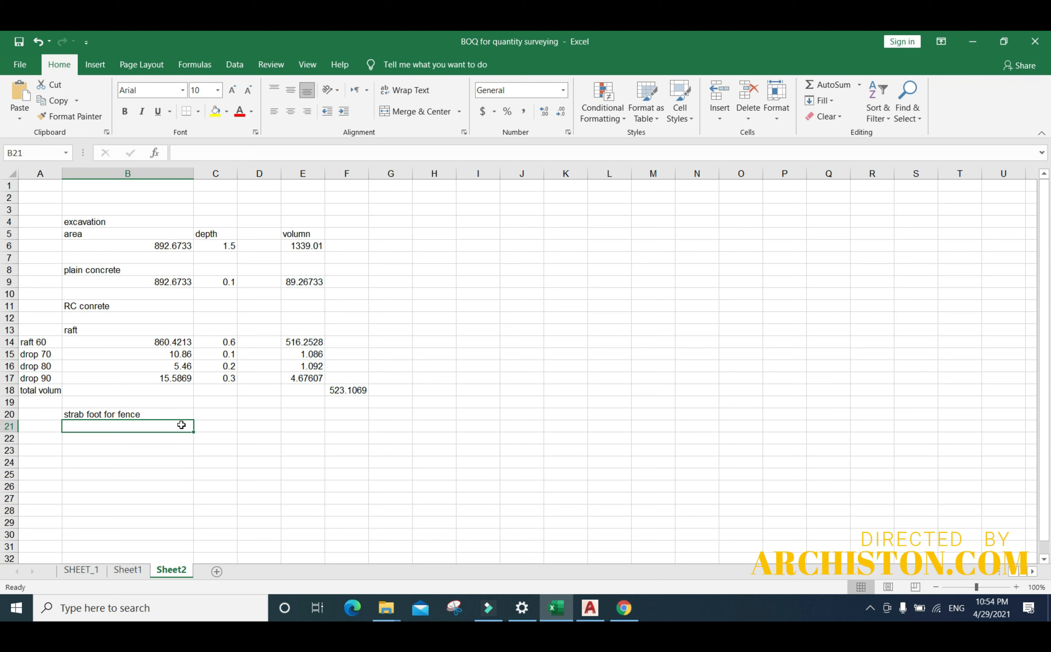
key("ctrl+v")
left_click(256, 463)
left_click(222, 429)
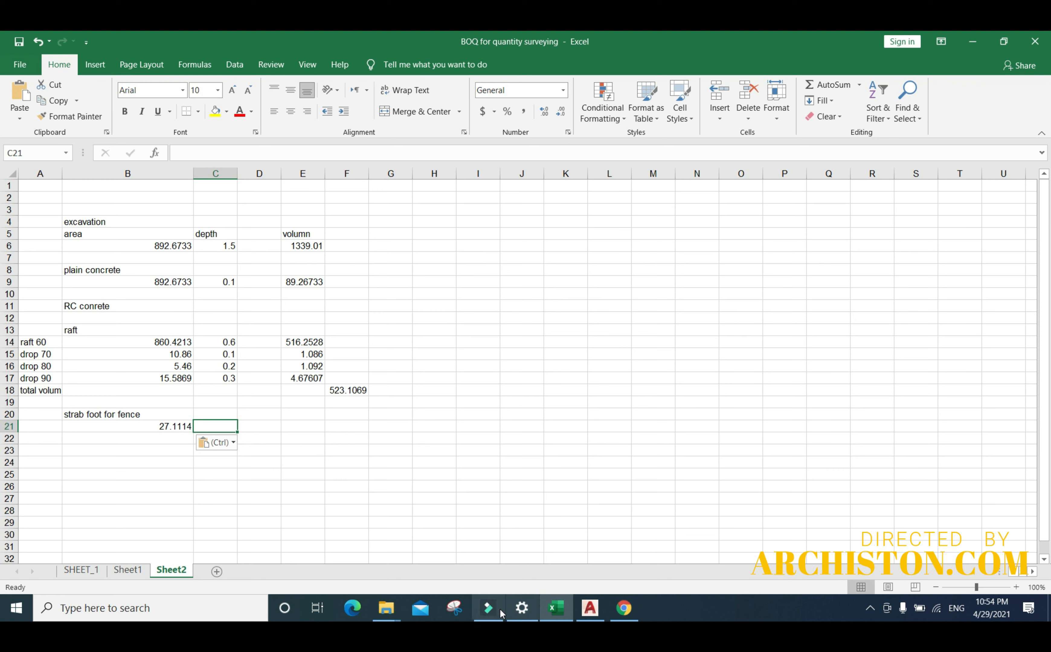
- Return to AutoCAD, close the total area dialog and look over the model space drawings for the fence footing details
left_click(582, 611)
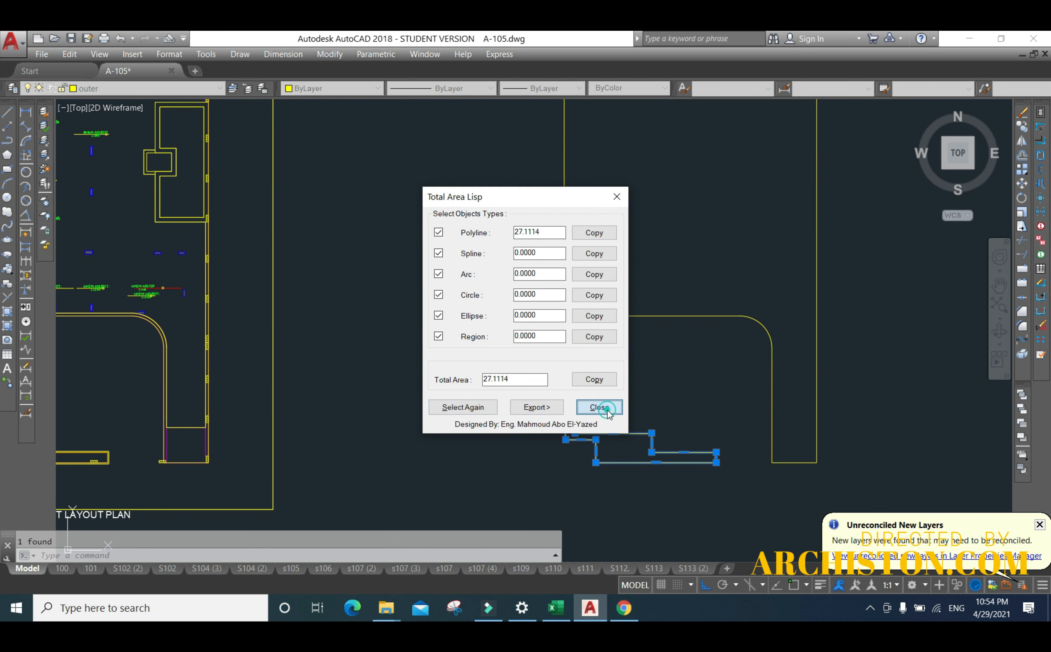
left_click(597, 407)
scroll(432, 374, "down", 5)
scroll(436, 374, "down", 5)
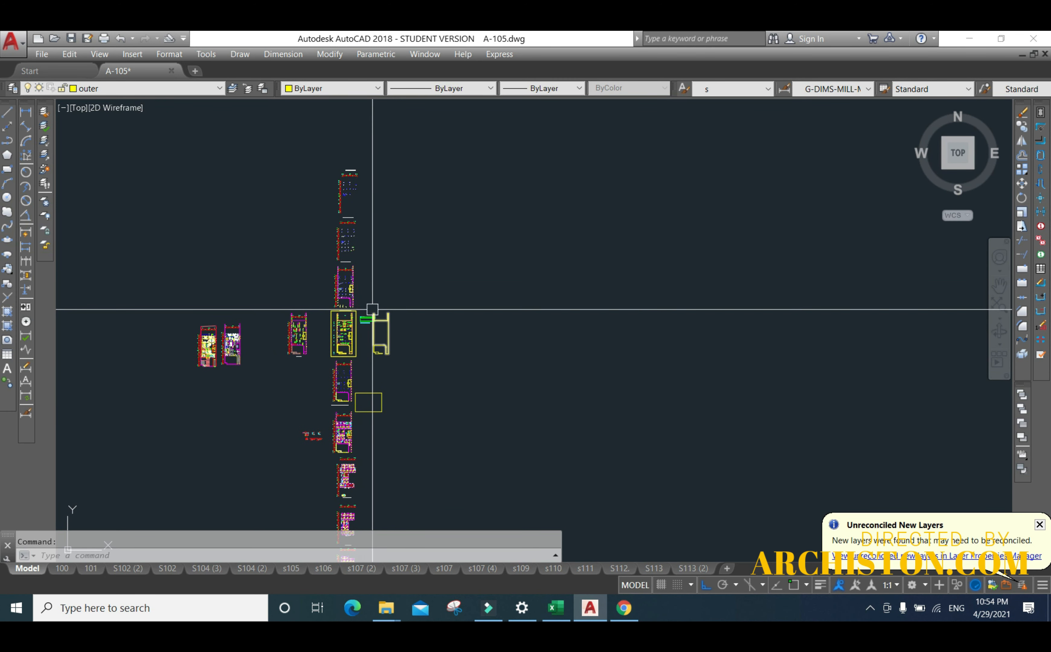
scroll(375, 296, "down", 5)
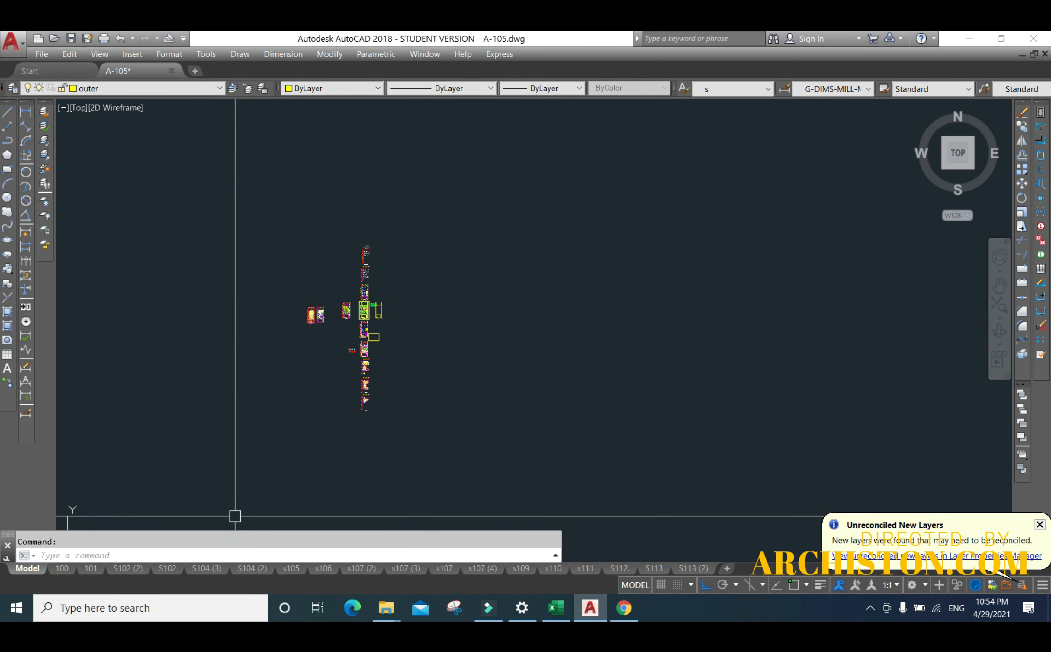
scroll(341, 384, "up", 2)
scroll(342, 383, "up", 4)
scroll(348, 390, "down", 3)
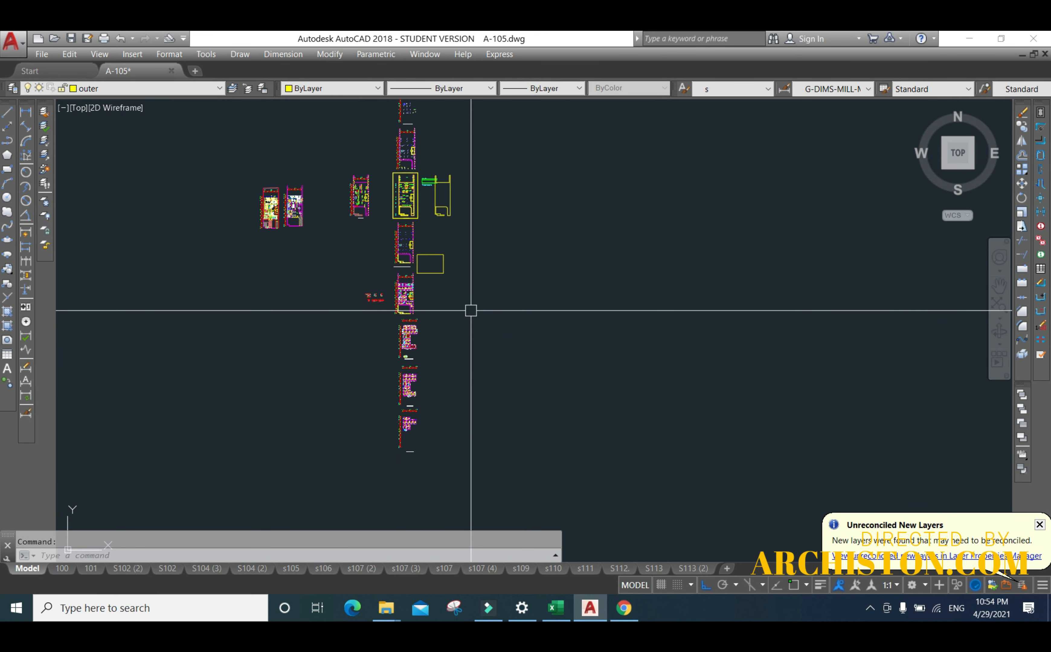
middle_click_drag(441, 359, 394, 421)
scroll(393, 421, "down", 4)
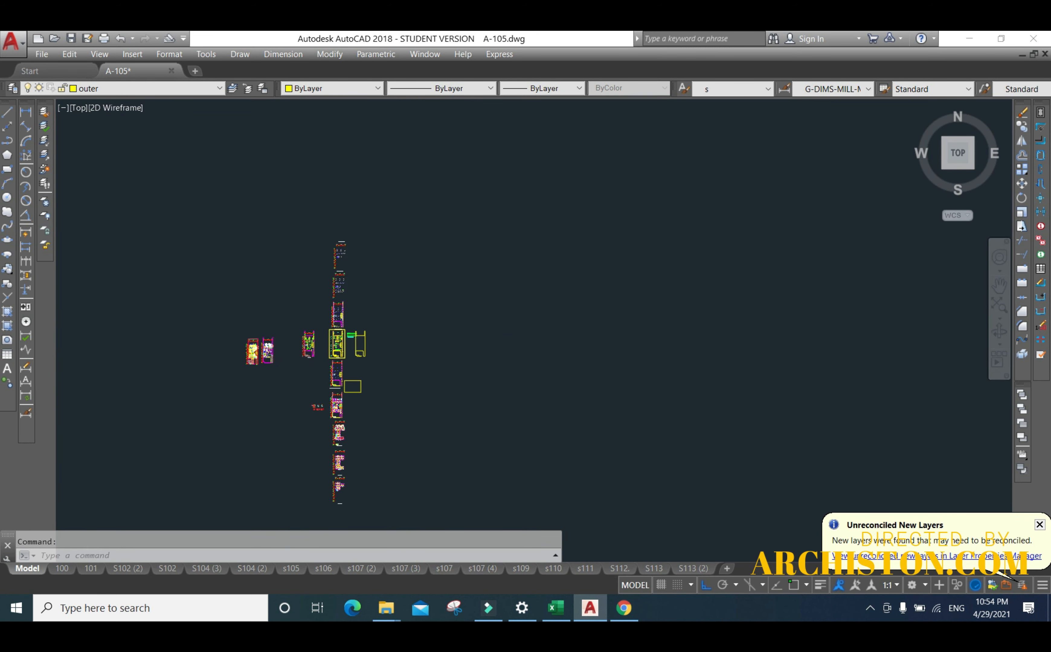
- Open layout s110 and examine the footing schedule for the reinforced concrete depth
left_click(554, 568)
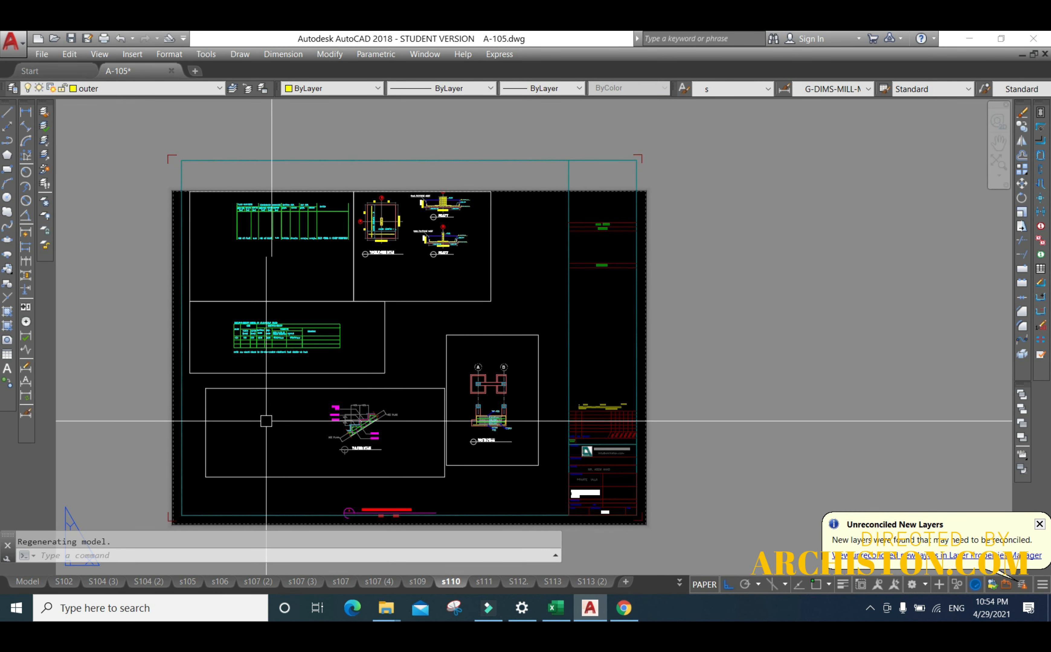
scroll(213, 316, "up", 2)
scroll(213, 316, "up", 4)
middle_click_drag(334, 316, 242, 619)
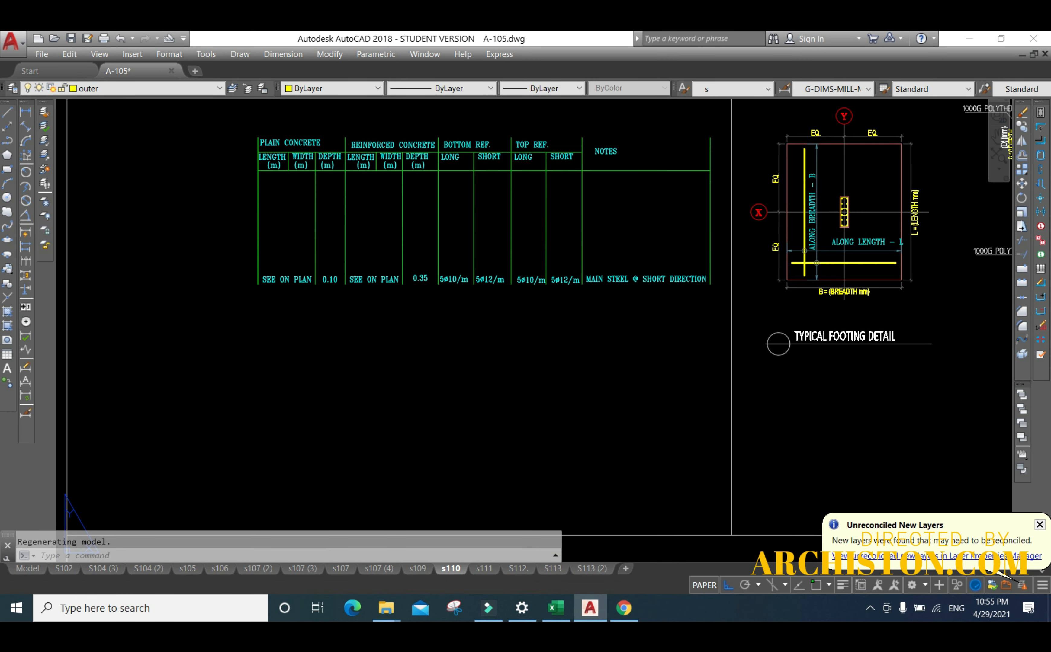
middle_click_drag(311, 377, 307, 391)
scroll(268, 309, "up", 2)
middle_click_drag(341, 336, 303, 433)
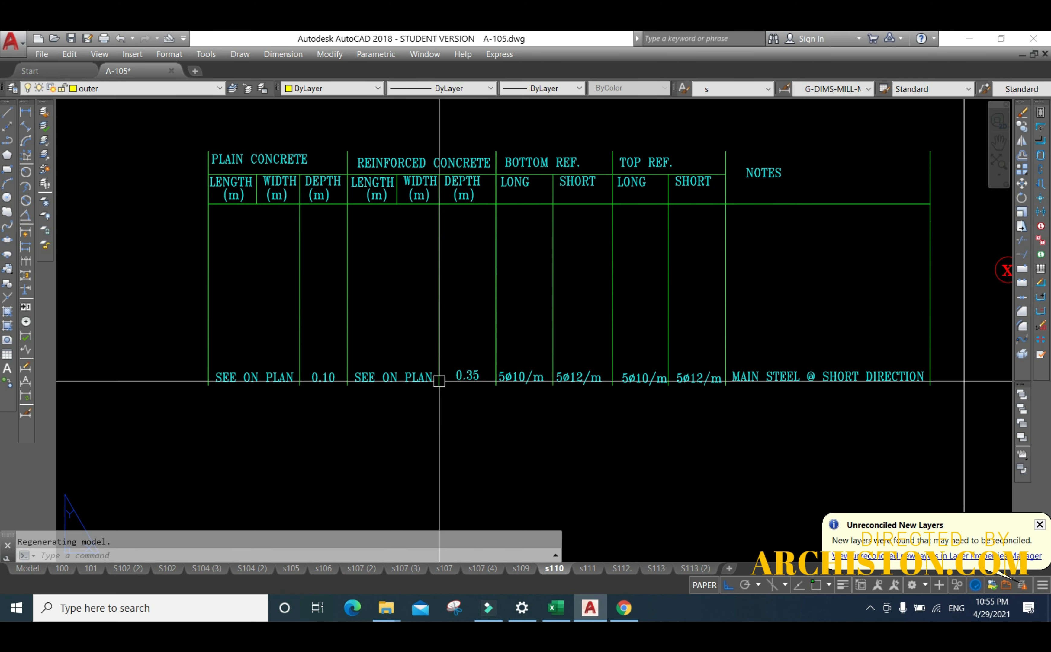
- Switch to Excel and enter the strip footing depth 0.35 in C21
left_click(567, 610)
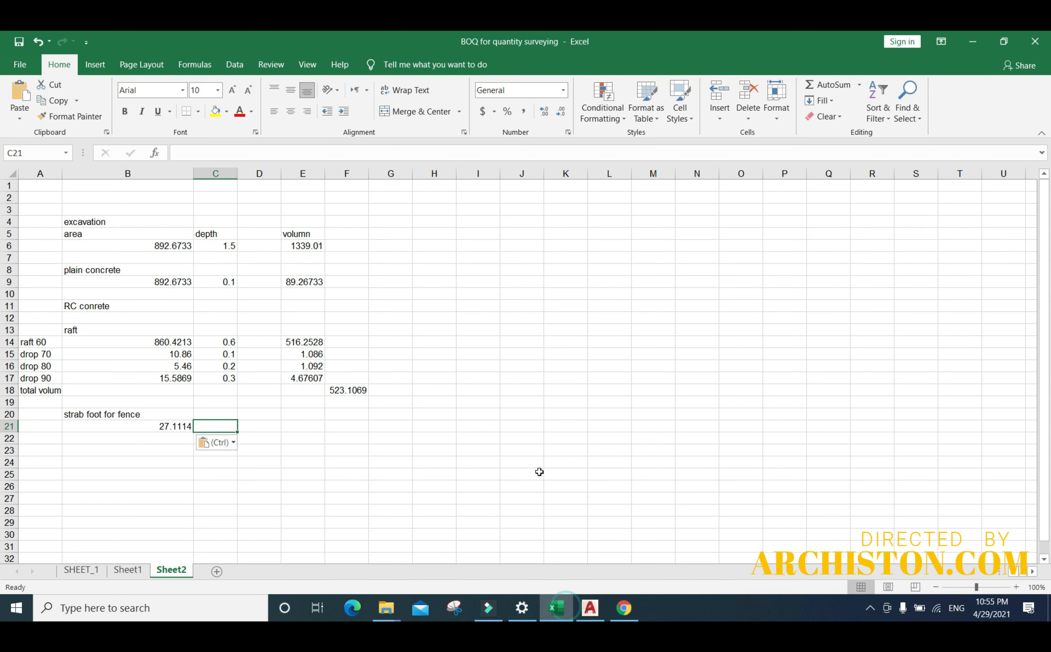
left_click(336, 460)
left_click(206, 426)
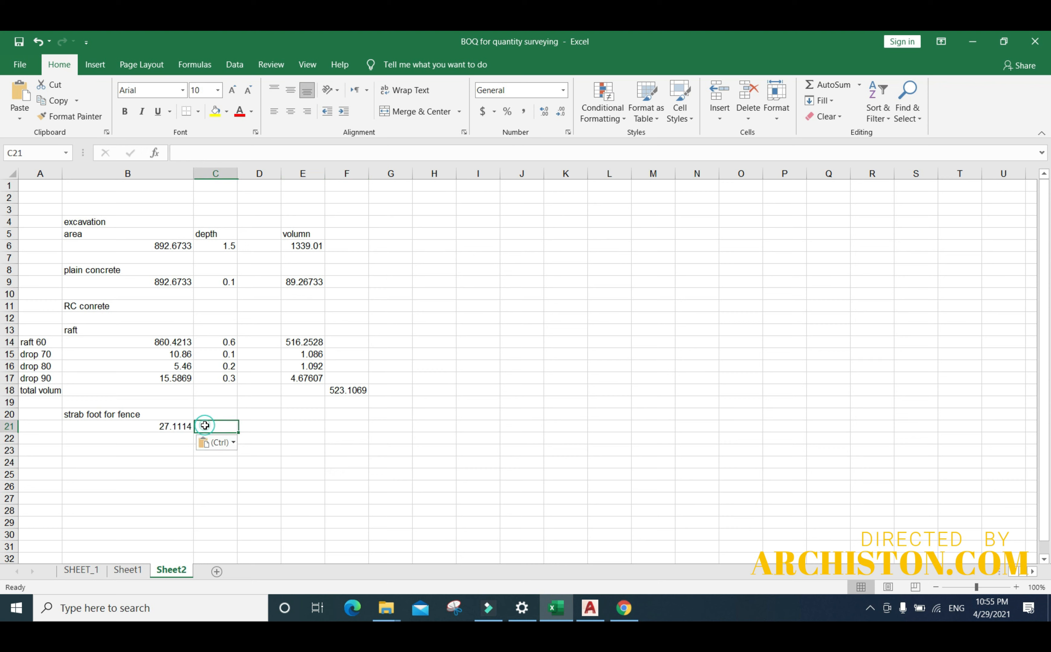
type(".35")
left_click(297, 449)
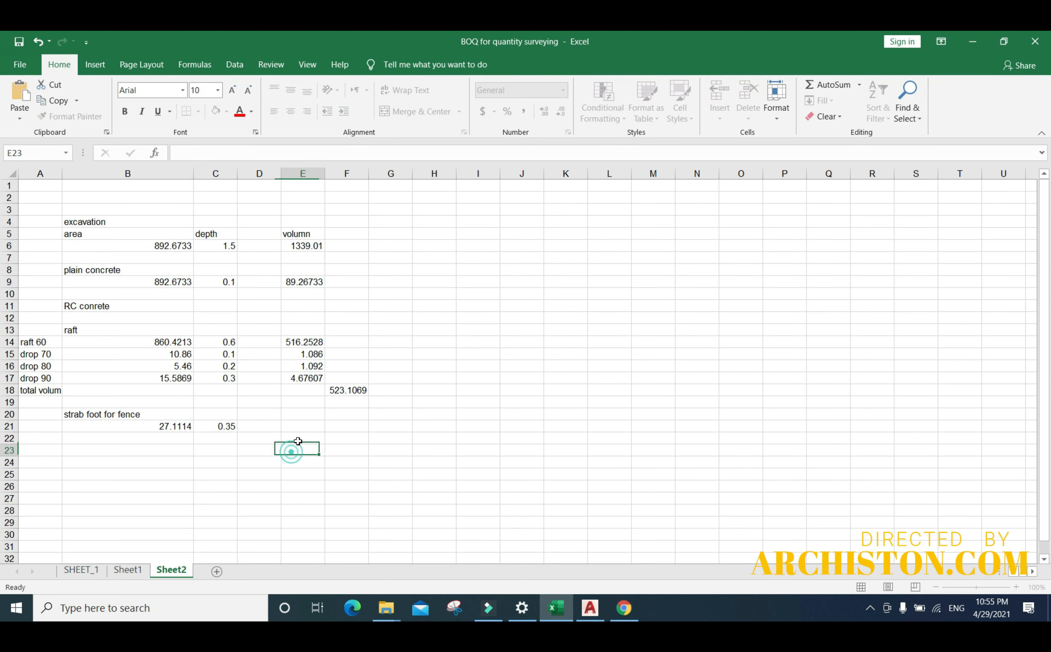
- Fill the volume formula from E17 down to E21, clear the unneeded cells E18:E20 and check the formula in E21
left_click(359, 394)
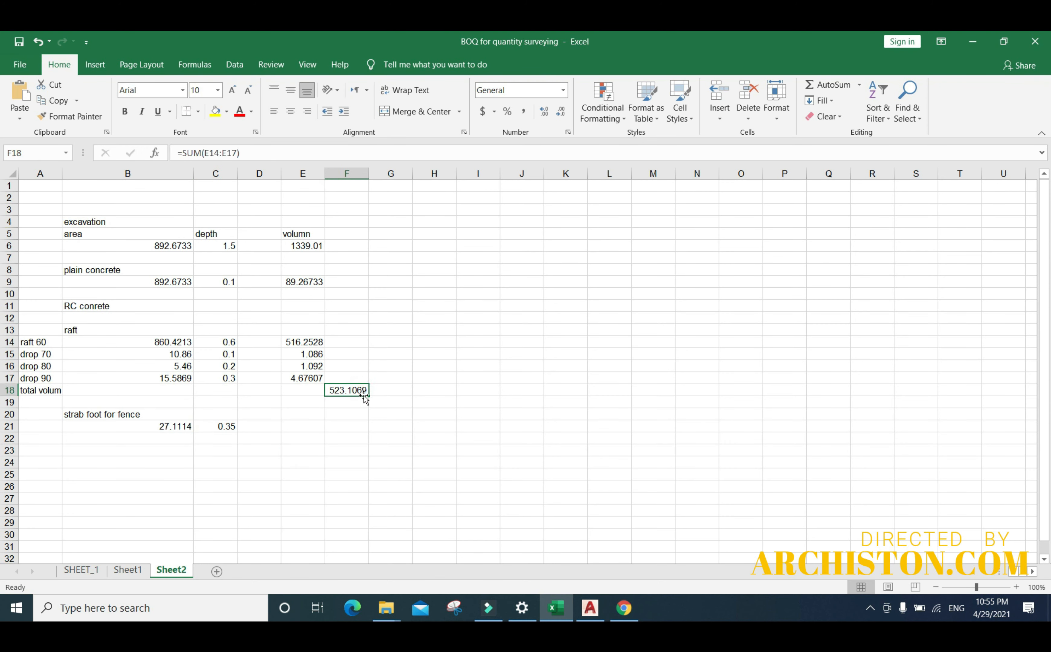
left_click(309, 381)
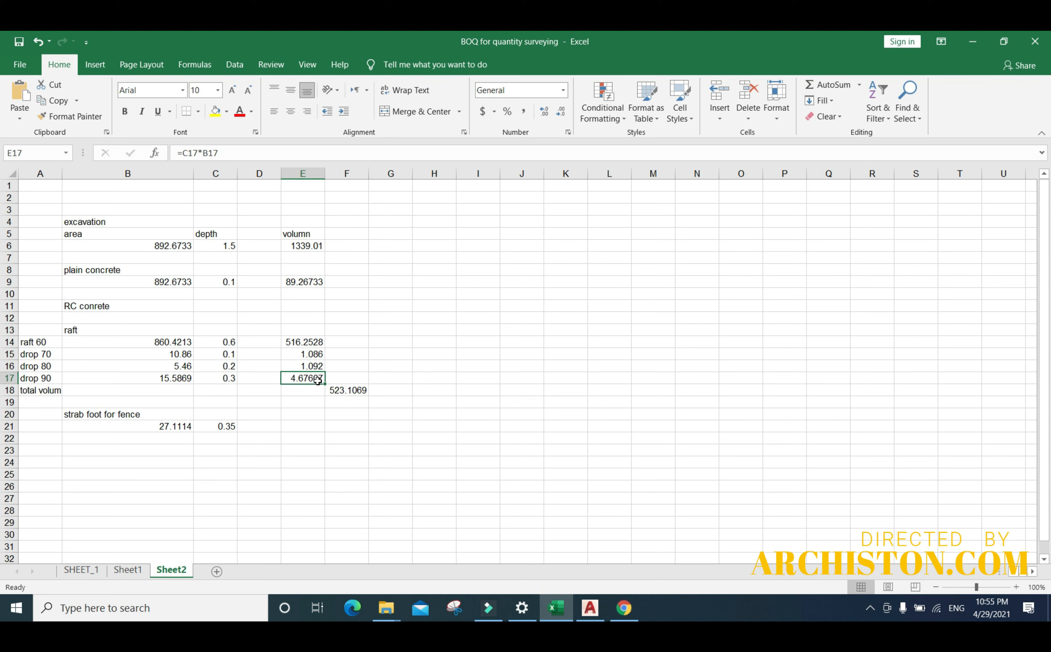
left_click_drag(325, 384, 303, 419)
left_click_drag(311, 391, 314, 409)
key("Delete")
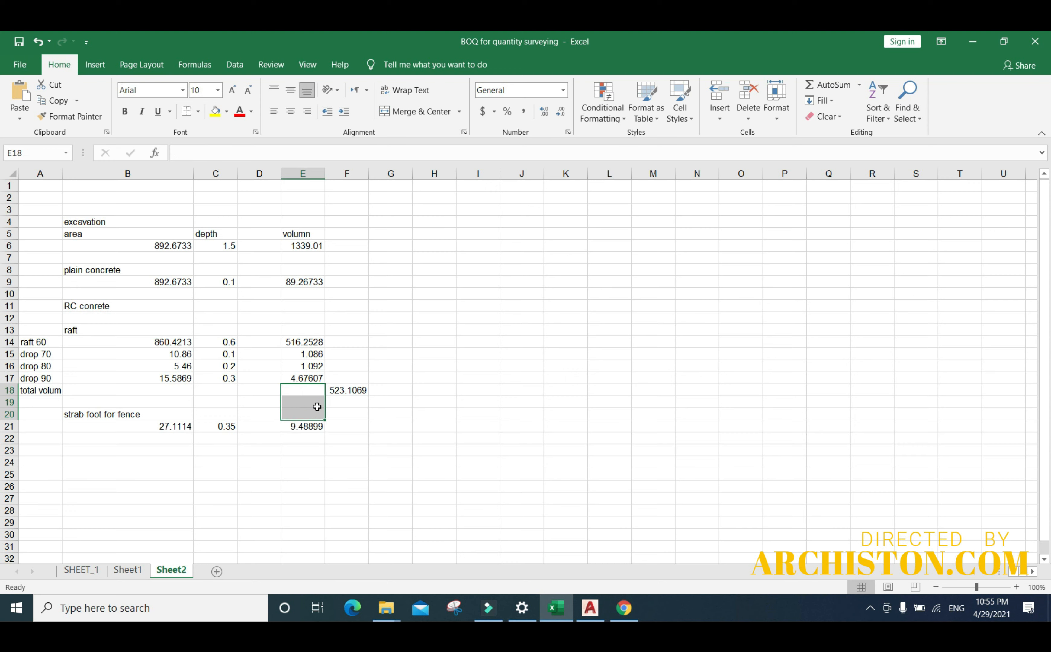
left_click(280, 460)
double_click(304, 427)
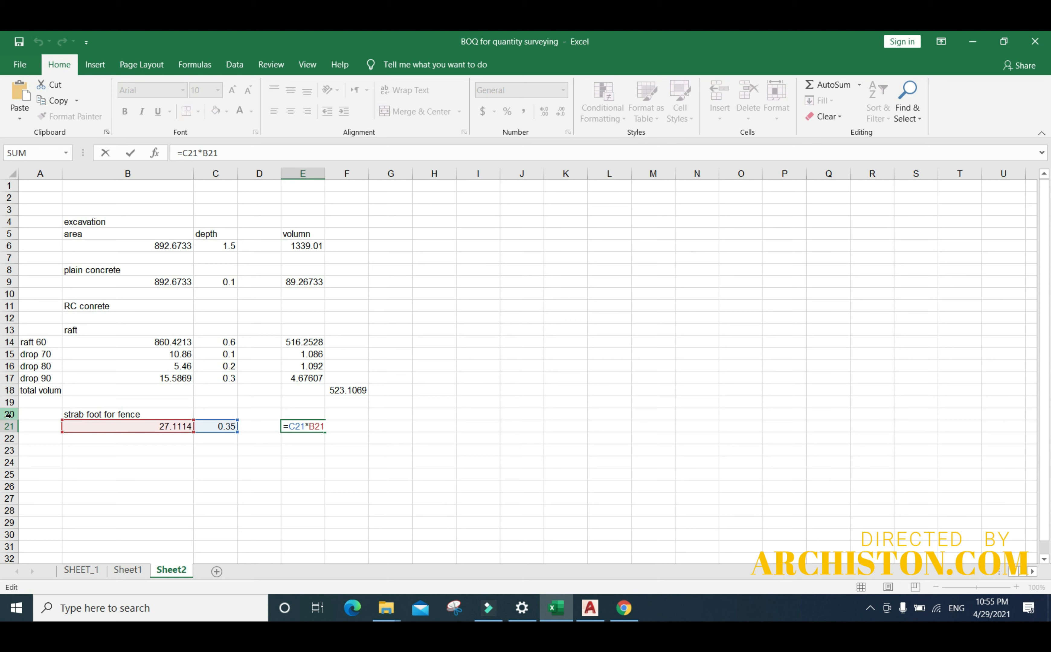
left_click(245, 462)
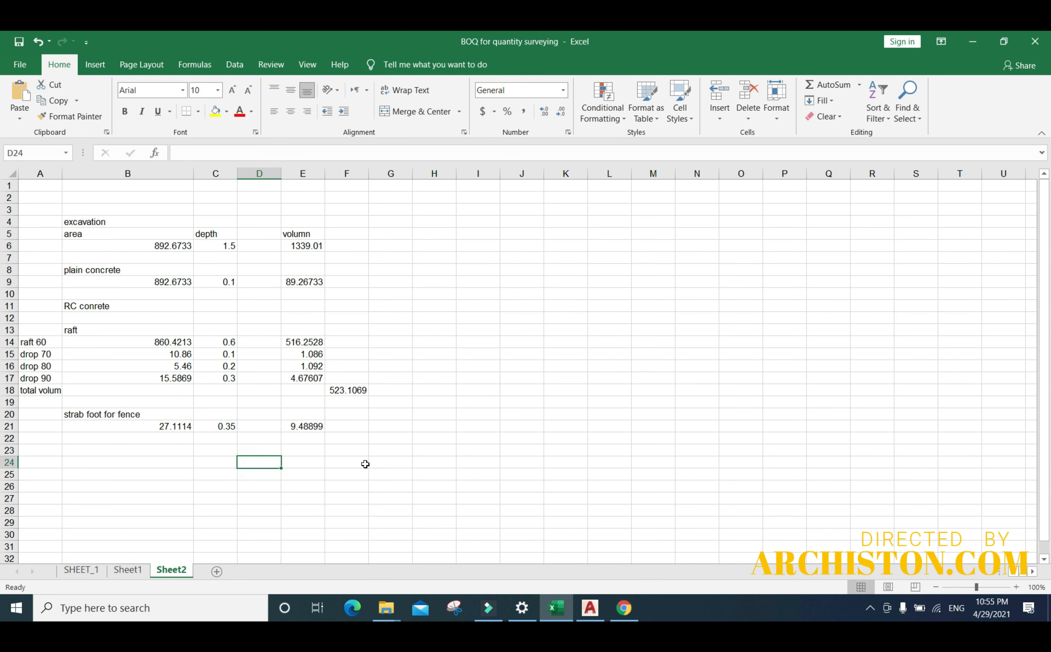
- Copy the fence strip footing volume from E21 on Sheet2 and paste it as a value into D36 on SHEET_1
left_click(304, 426)
right_click(306, 427)
left_click(337, 140)
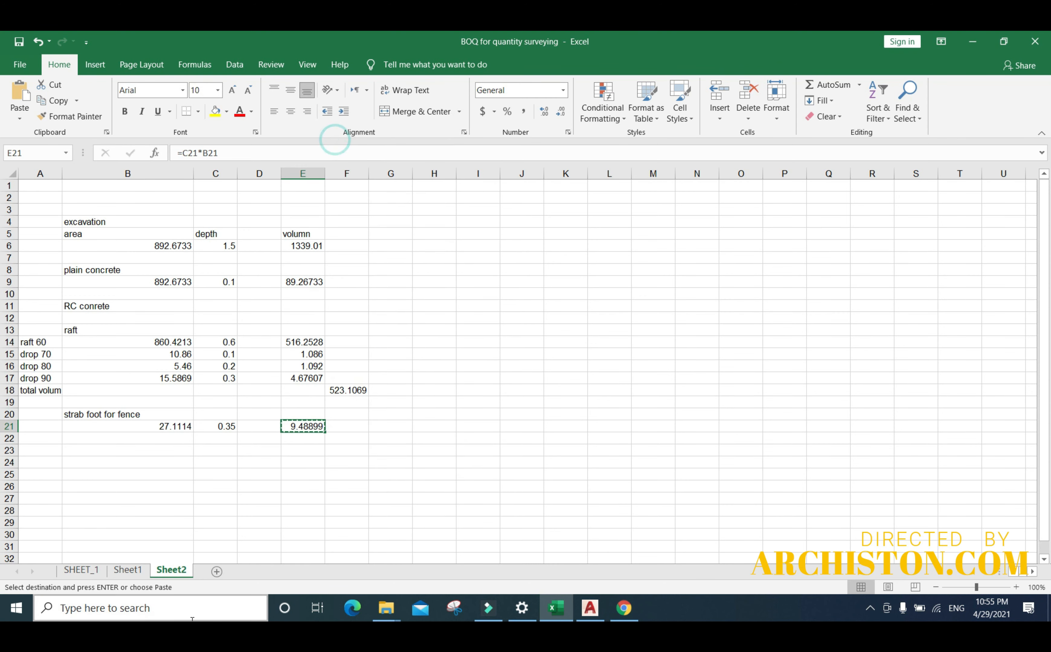
left_click(81, 571)
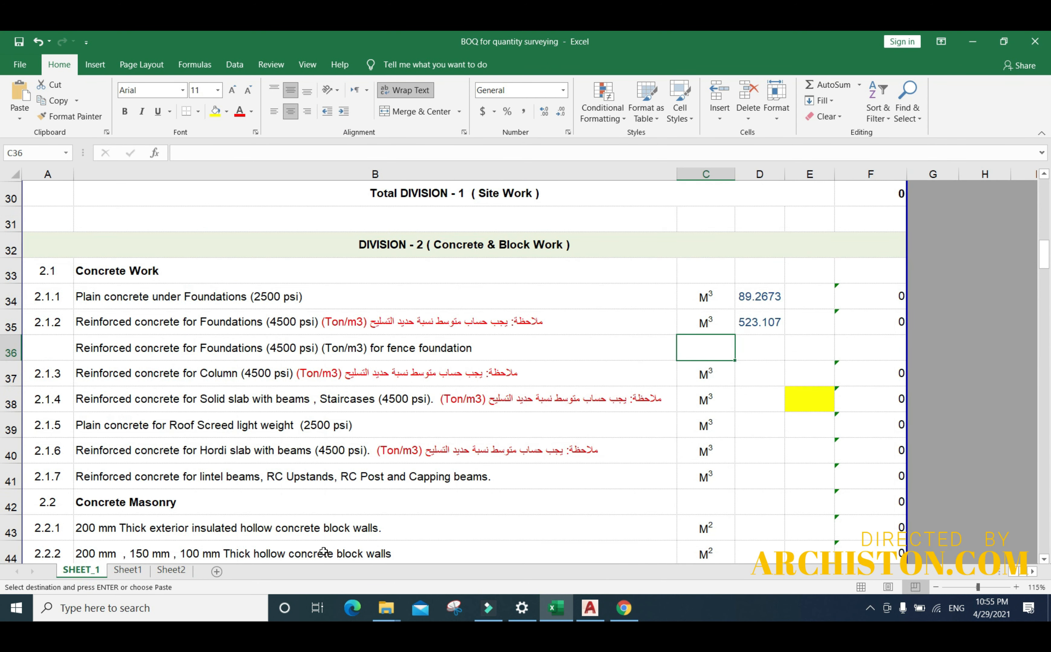
left_click(762, 352)
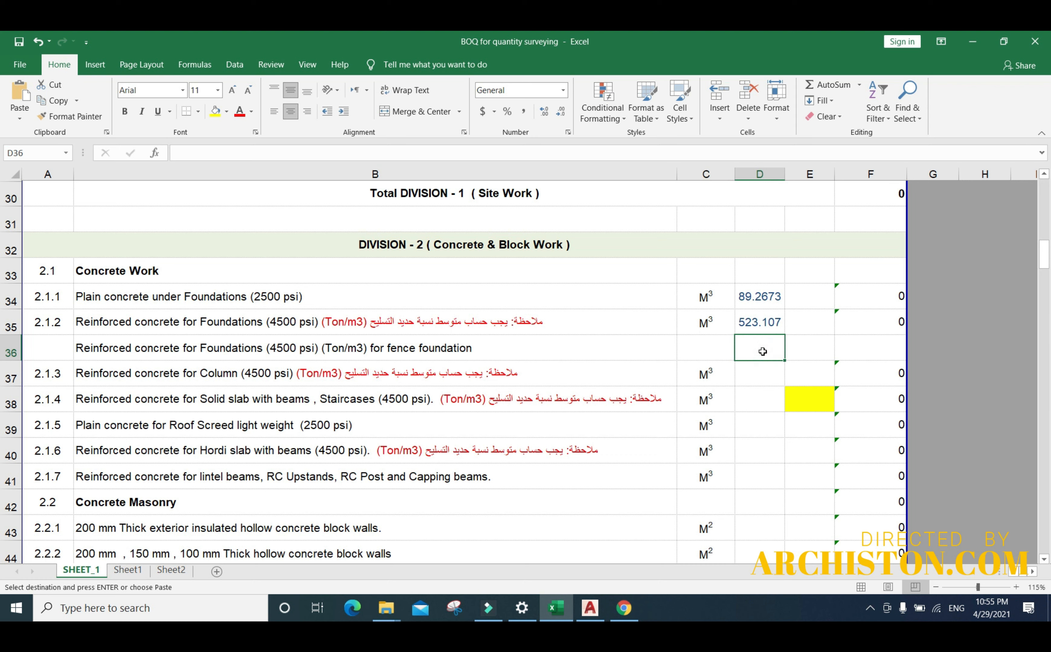
right_click(762, 352)
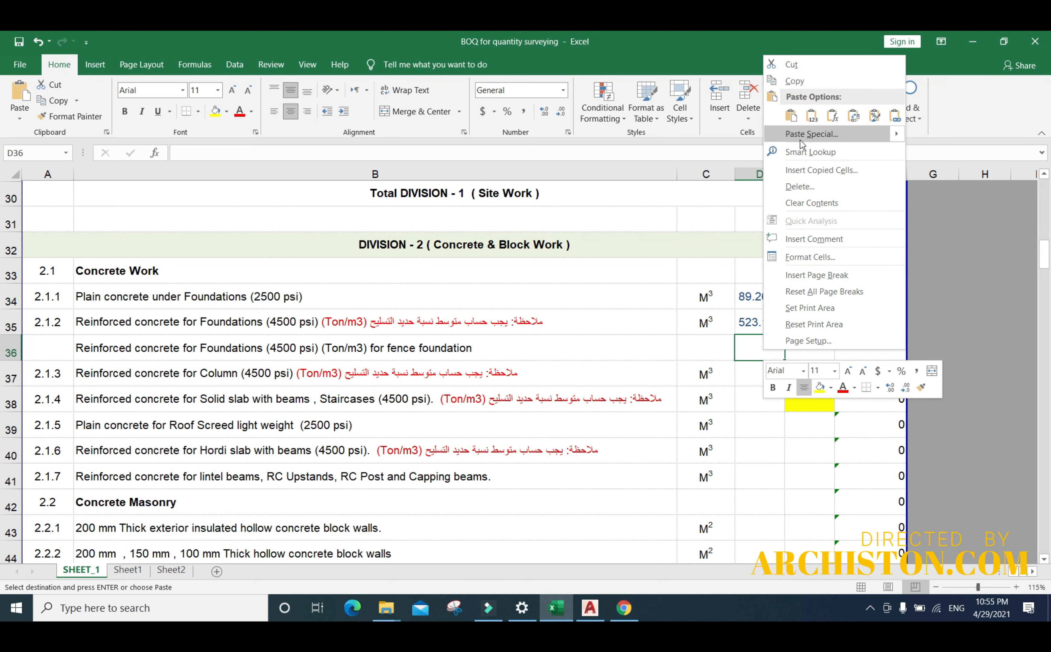
left_click(812, 116)
- Fill the unit from C35 down to the fence foundation row's C36 and correct its superscript so it reads M³
left_click(712, 392)
left_click(710, 323)
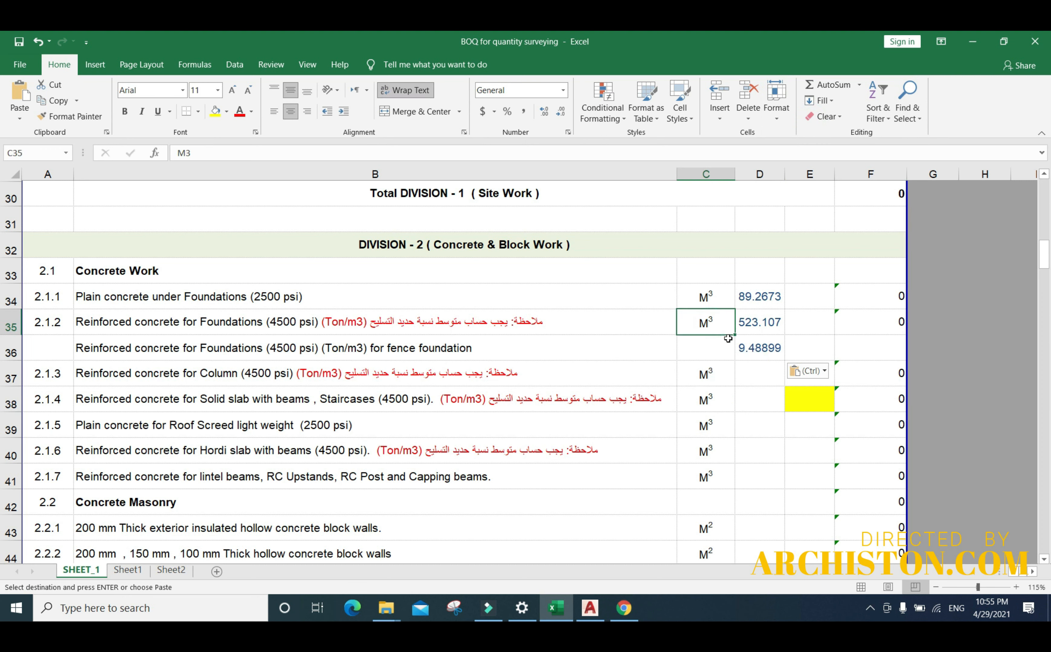
left_click_drag(737, 334, 741, 365)
double_click(711, 352)
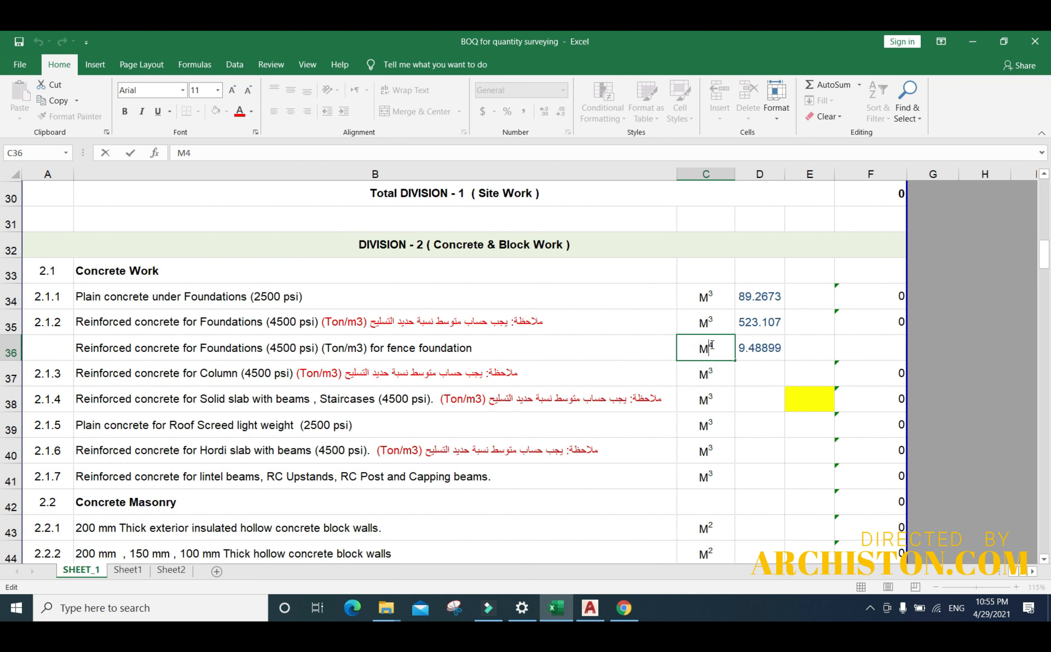
left_click(712, 345)
left_click_drag(713, 346, 708, 348)
type("3")
left_click(718, 398)
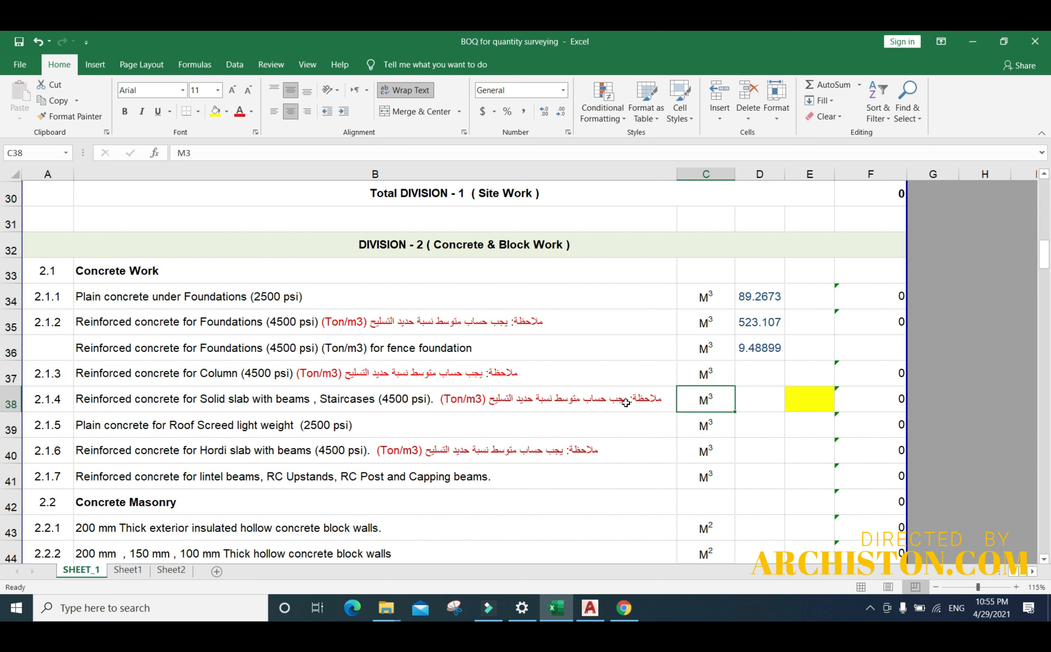
- Look over the column and slab concrete items, and select the quantity cell D25 for backfilling and compacting
left_click(668, 452)
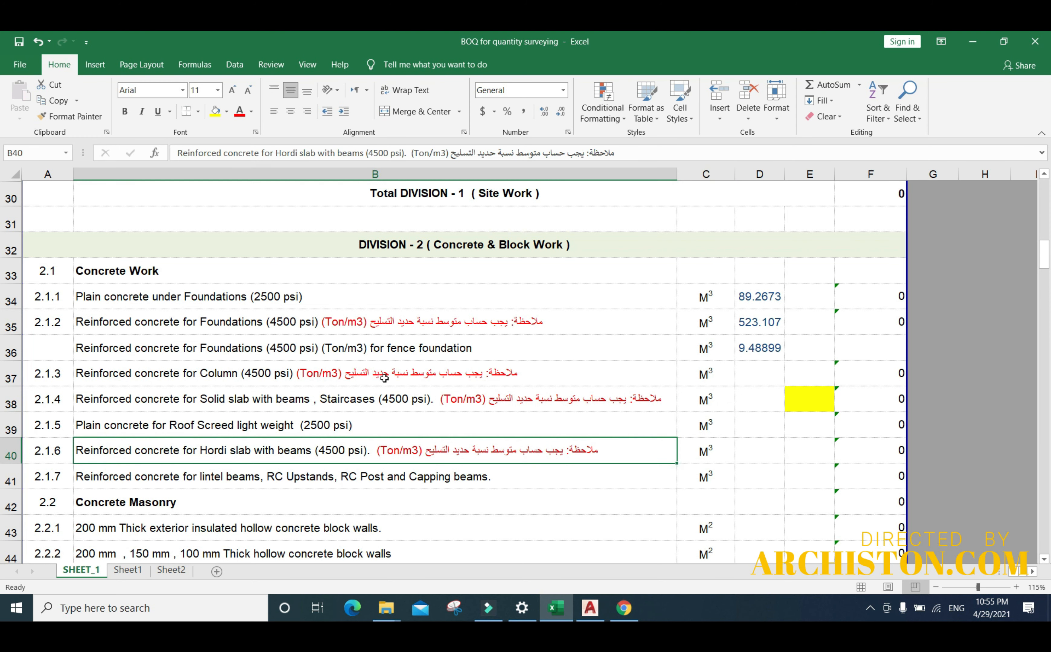
left_click(357, 373)
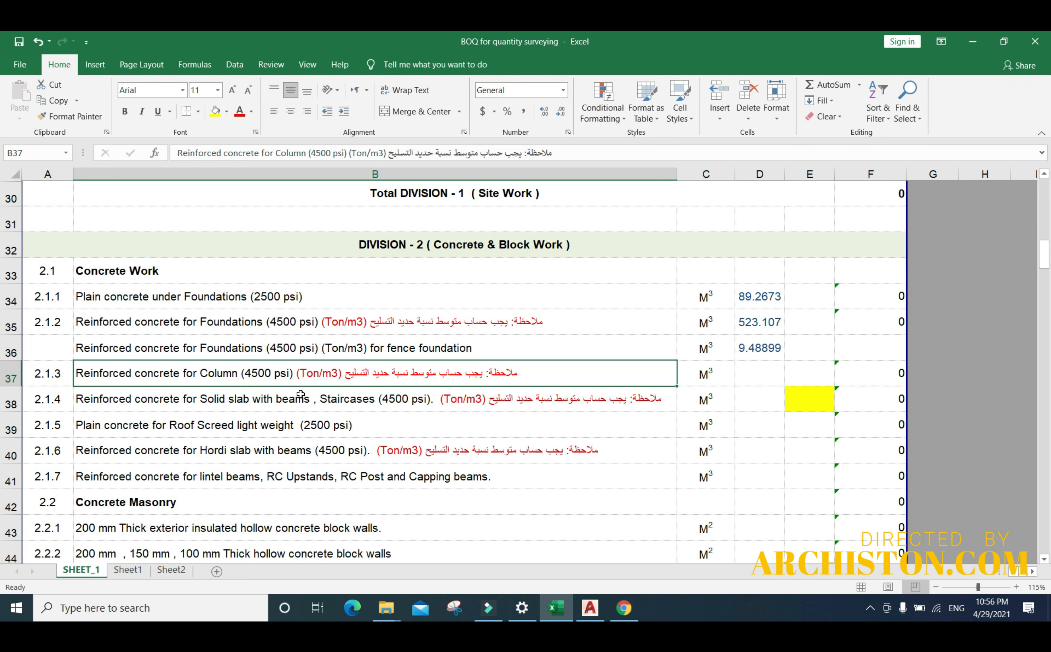
left_click(134, 409)
left_click(188, 376)
scroll(217, 385, "up", 2)
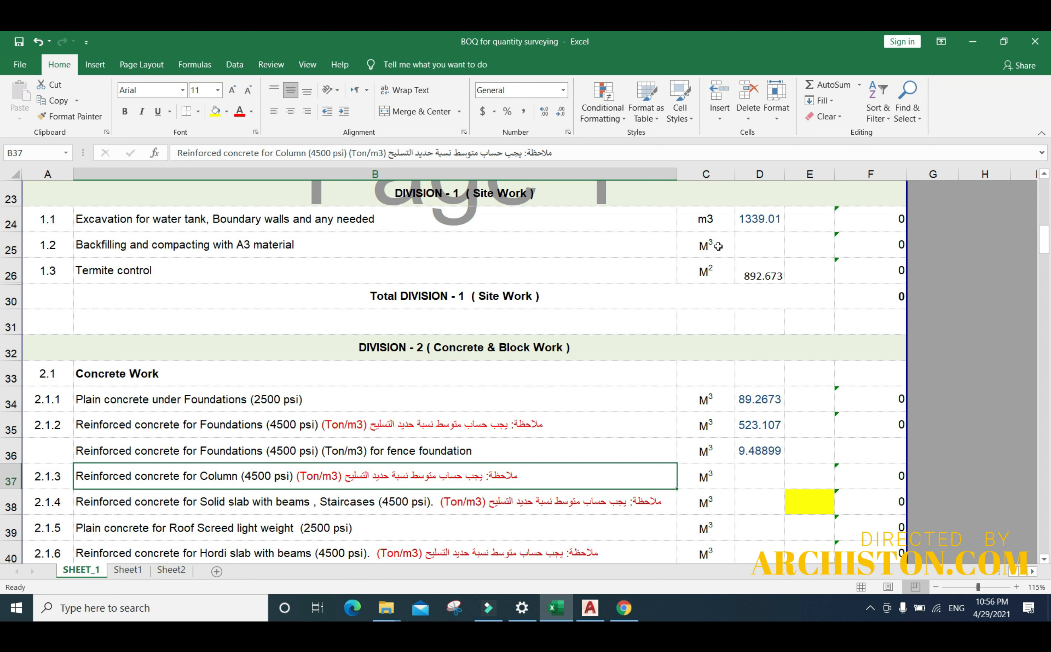
left_click(752, 245)
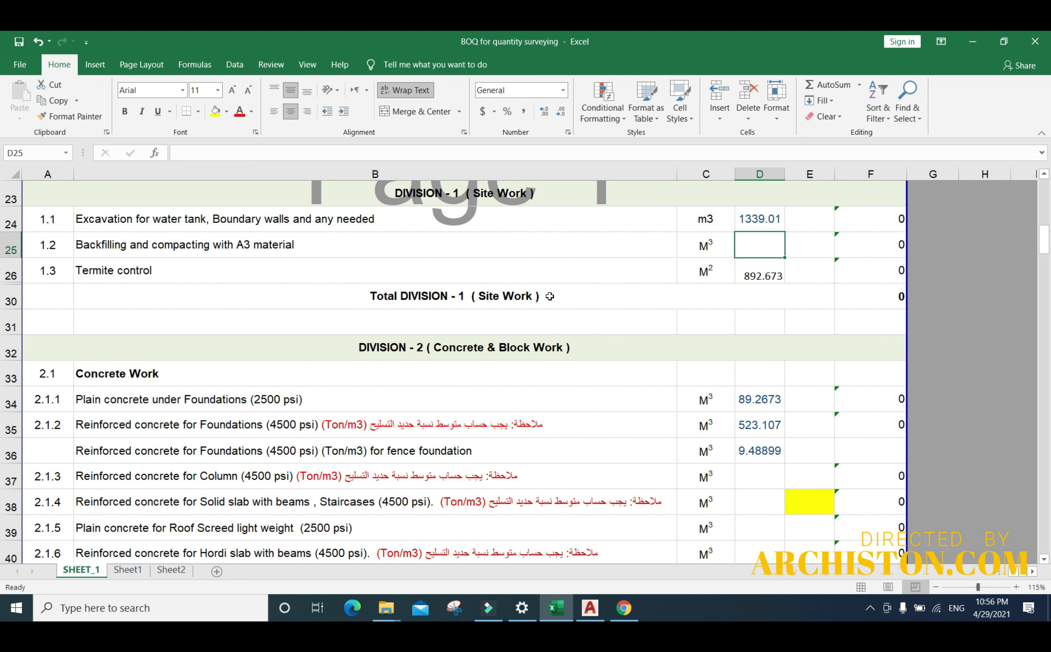
- Switch to AutoCAD, open model space and examine the foot layout plan for the raft thickness
left_click(590, 608)
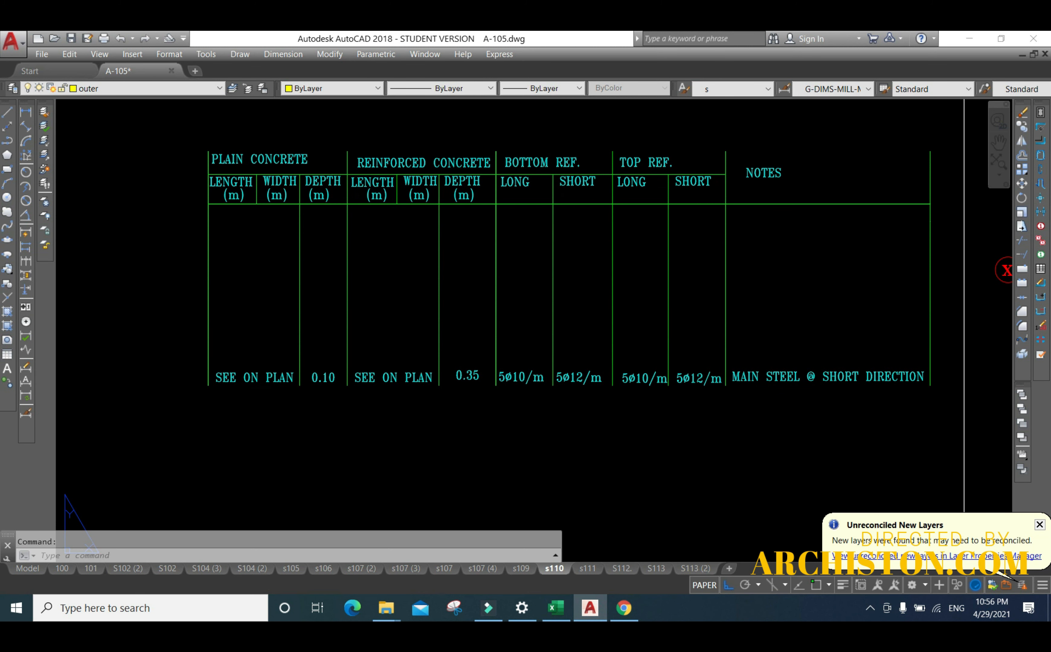
scroll(199, 350, "down", 5)
left_click(26, 569)
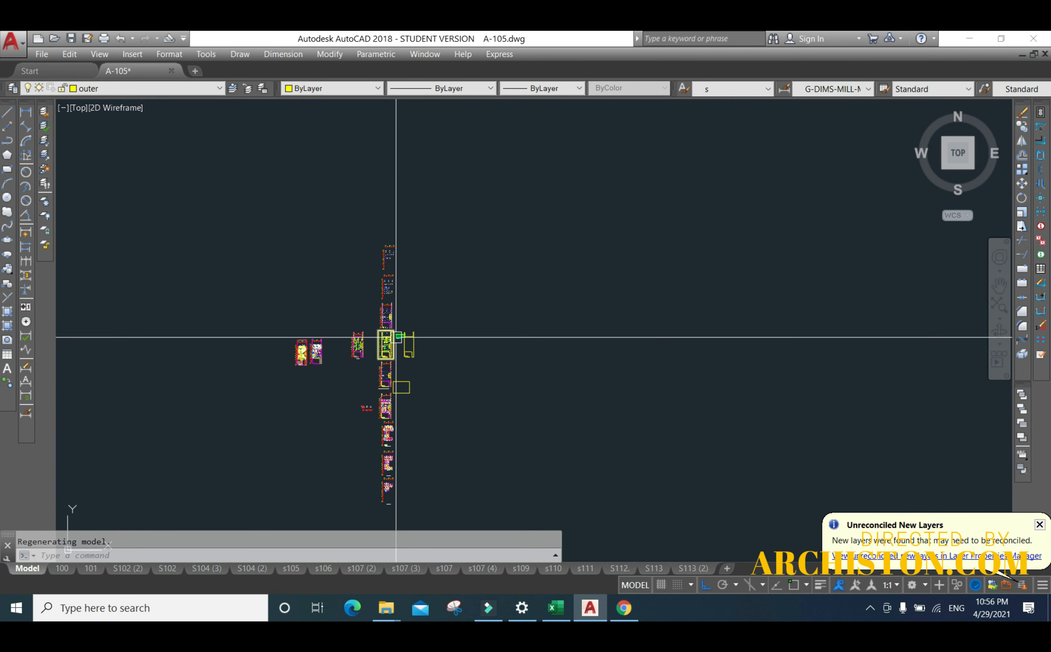
scroll(446, 293, "up", 8)
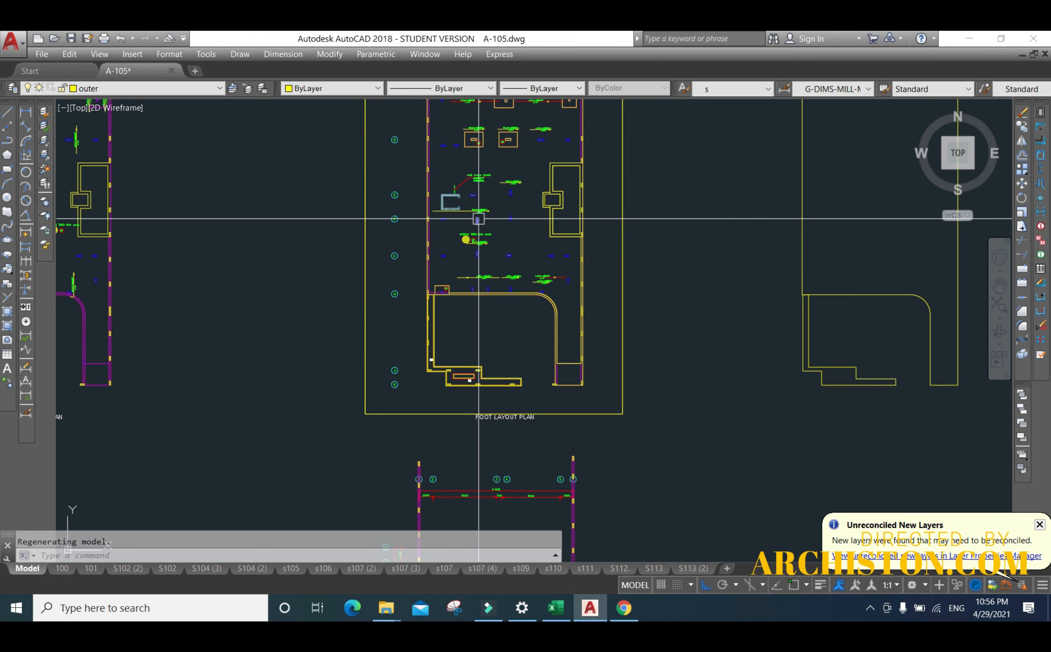
middle_click_drag(478, 218, 324, 272)
scroll(308, 270, "up", 5)
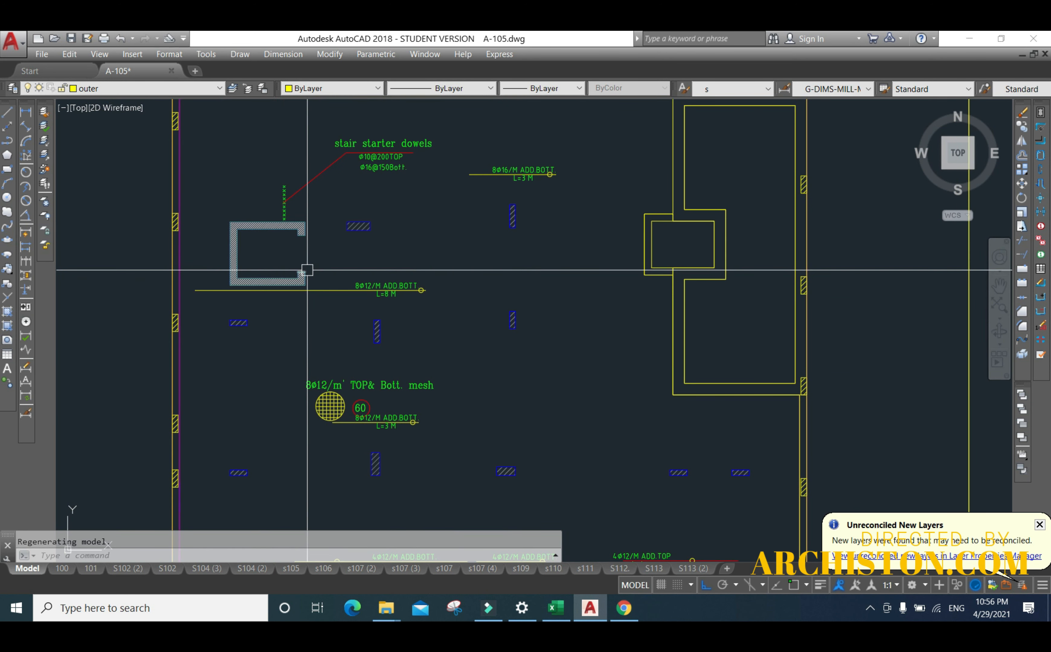
scroll(307, 270, "down", 4)
scroll(343, 258, "up", 6)
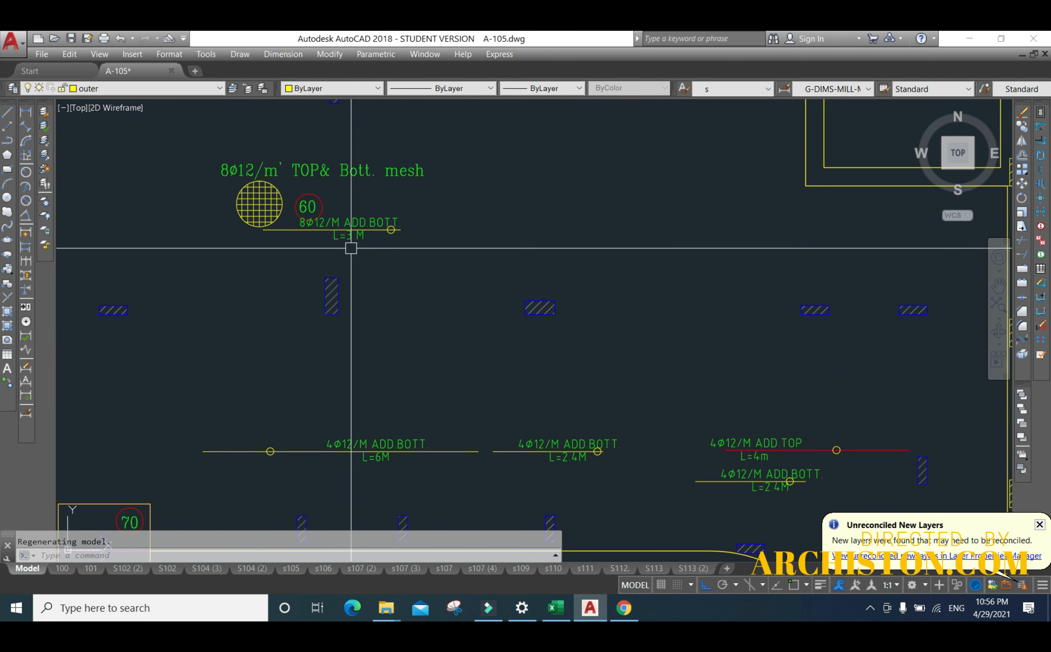
scroll(350, 248, "down", 5)
scroll(319, 229, "up", 5)
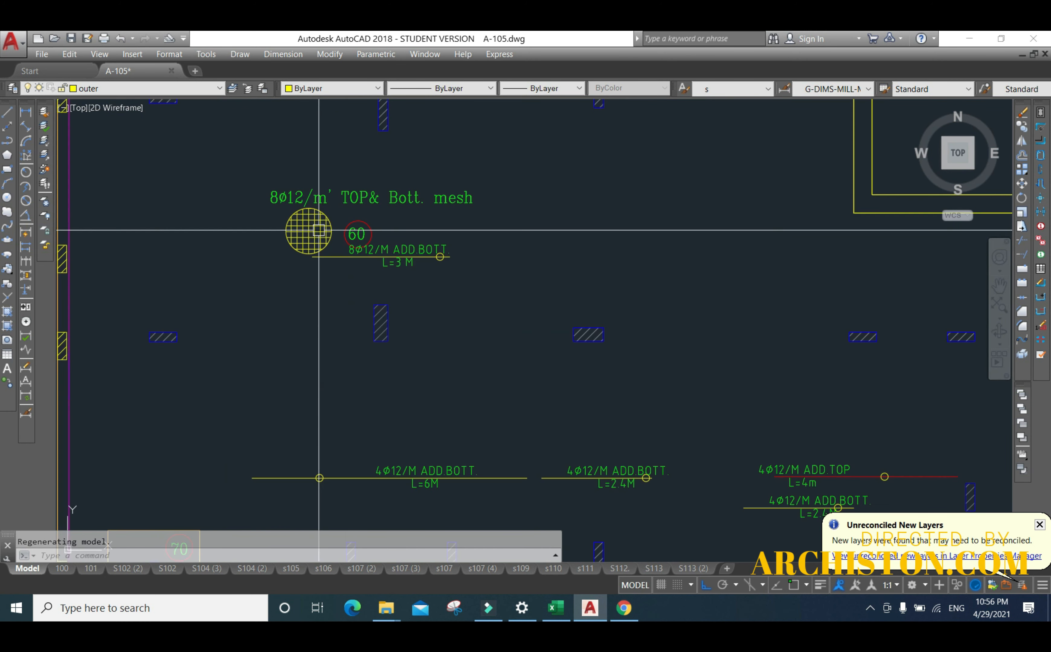
scroll(321, 242, "down", 4)
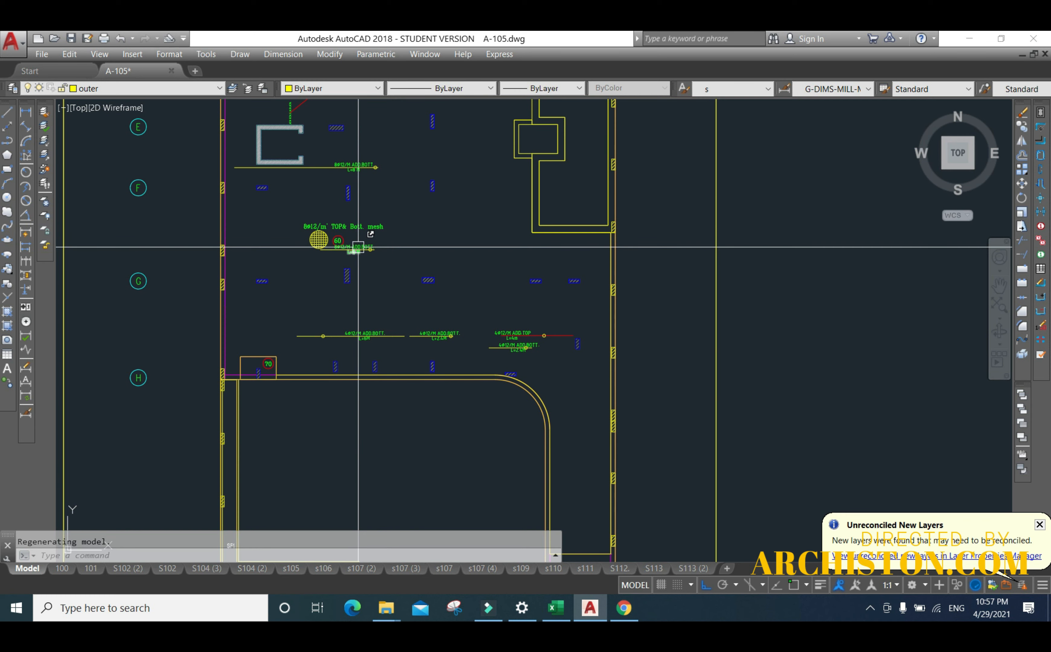
mouse_move(368, 229)
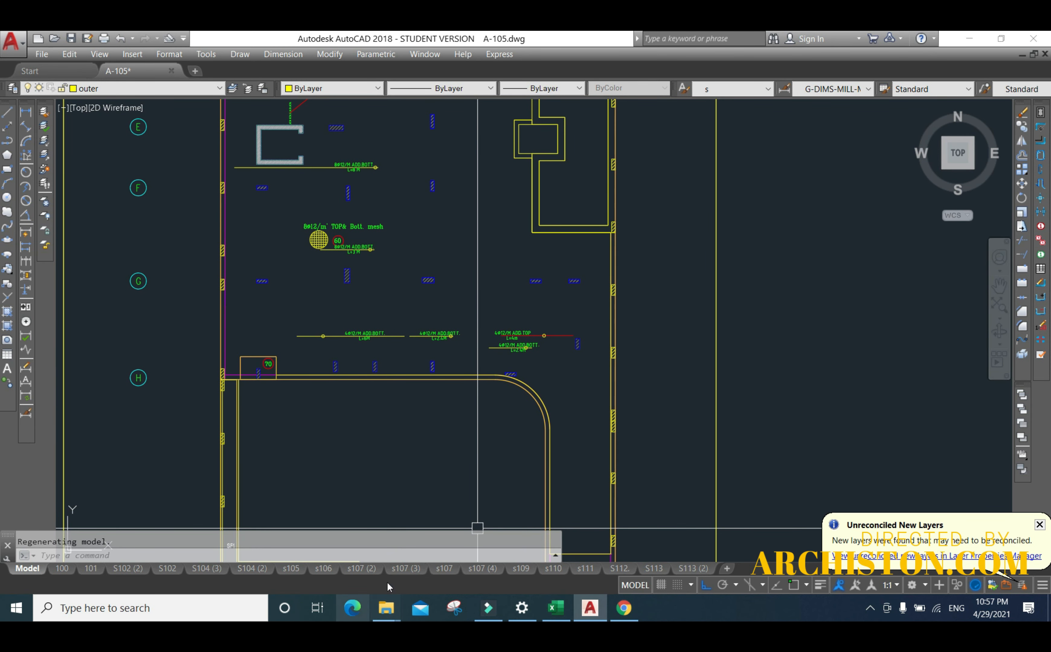
- Search Windows for the Calculator and open it
left_click(162, 606)
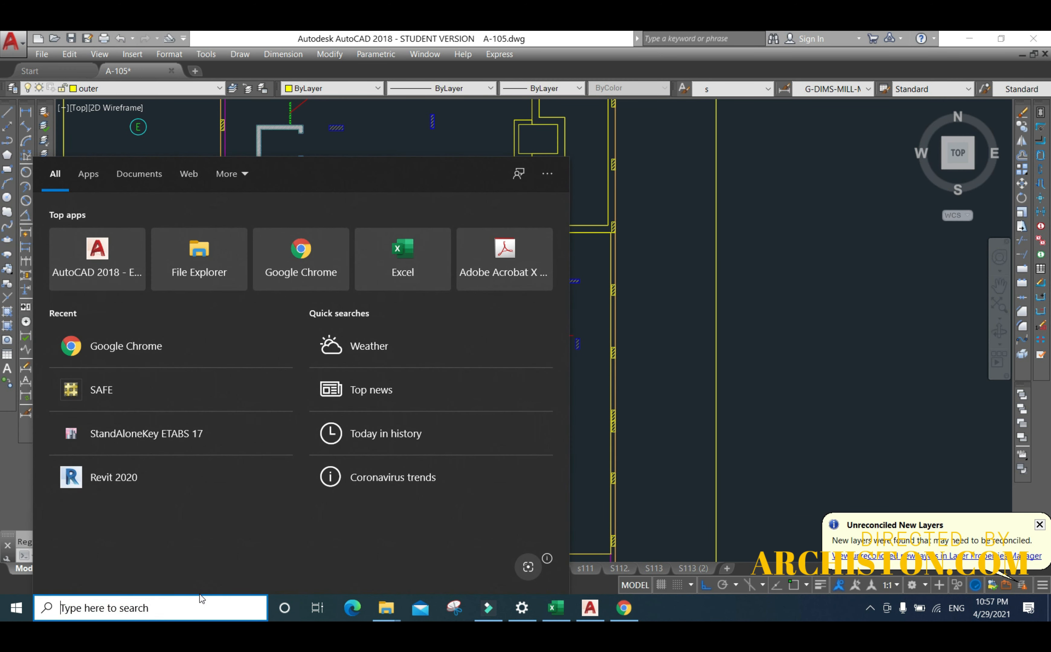
type("ca")
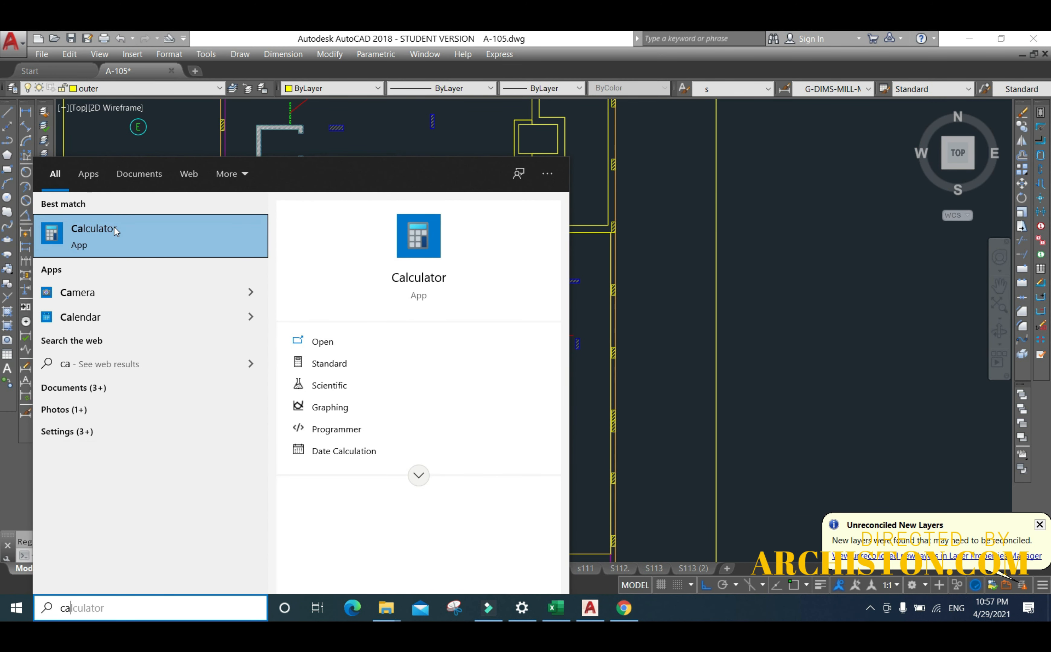
left_click(129, 239)
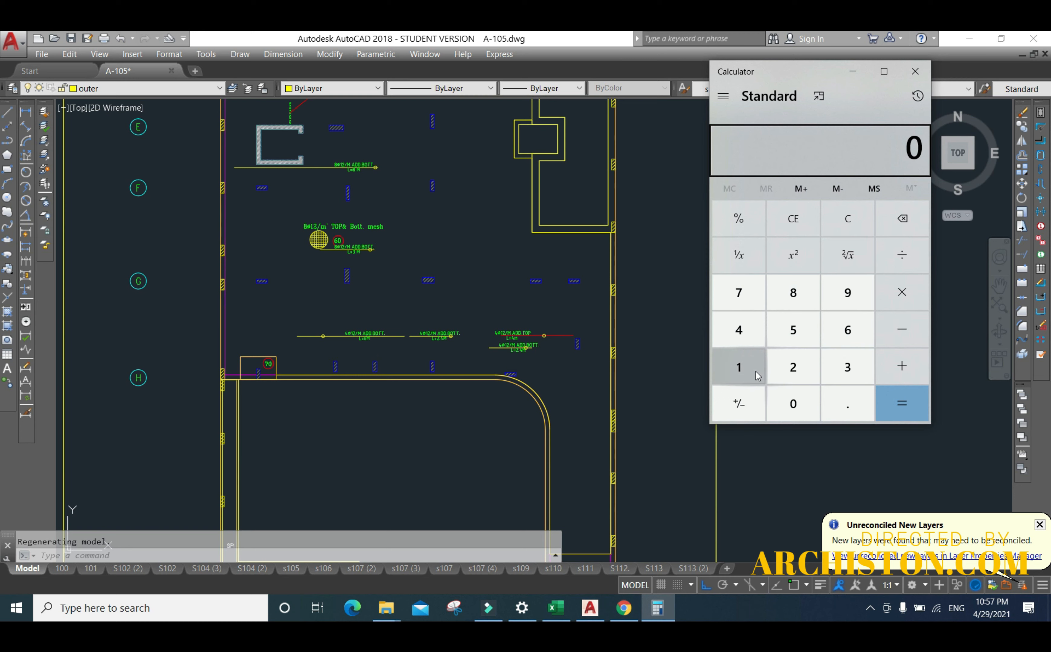
- Calculate the backfill depth as 1.5 − 0.5 − 0.6 in the Calculator and clear the display
left_click(757, 376)
left_click(846, 402)
left_click(797, 329)
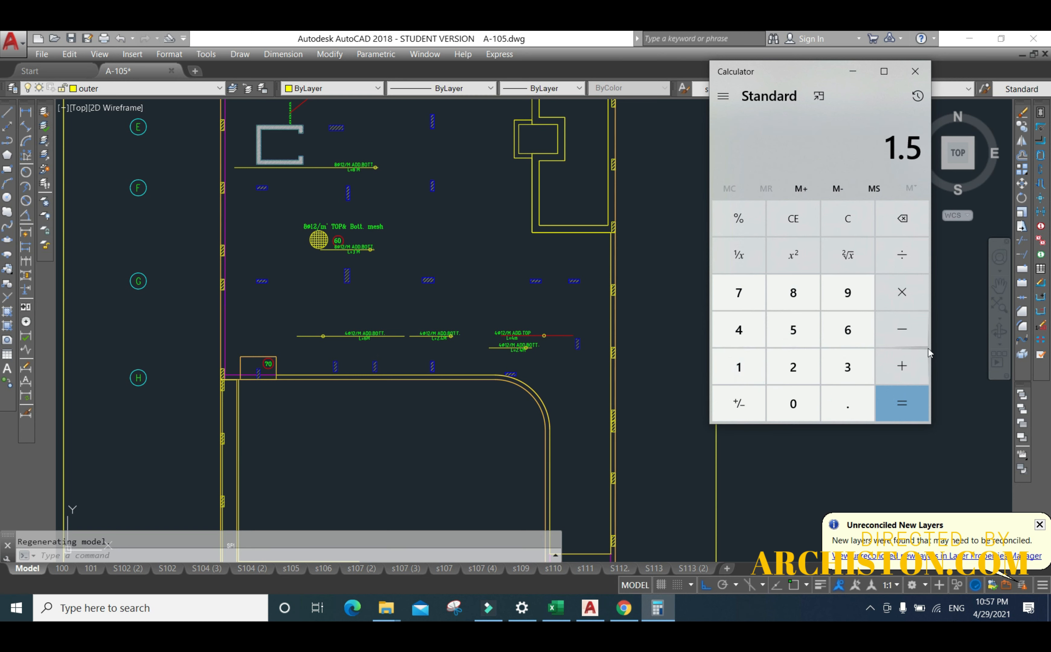
left_click(902, 330)
left_click(847, 404)
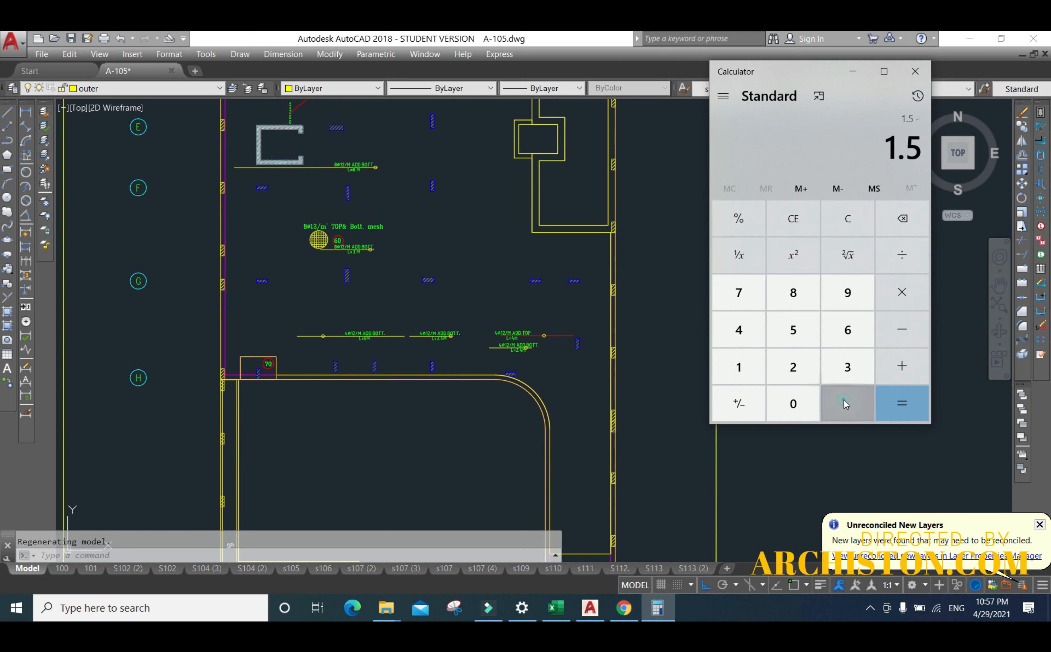
left_click(791, 341)
left_click(901, 333)
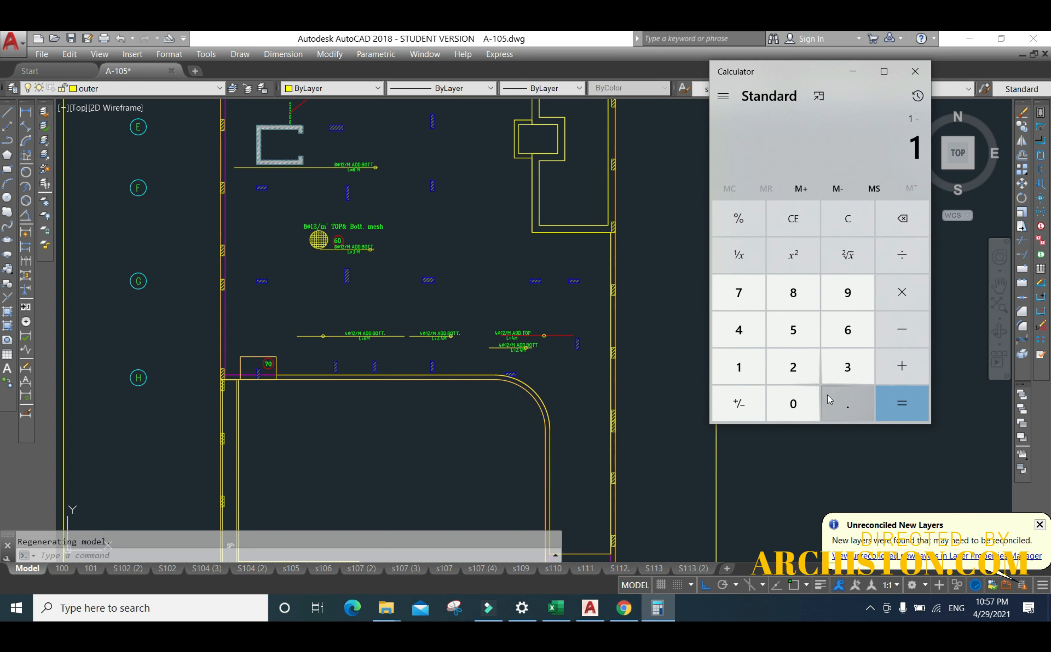
left_click(829, 400)
left_click(848, 332)
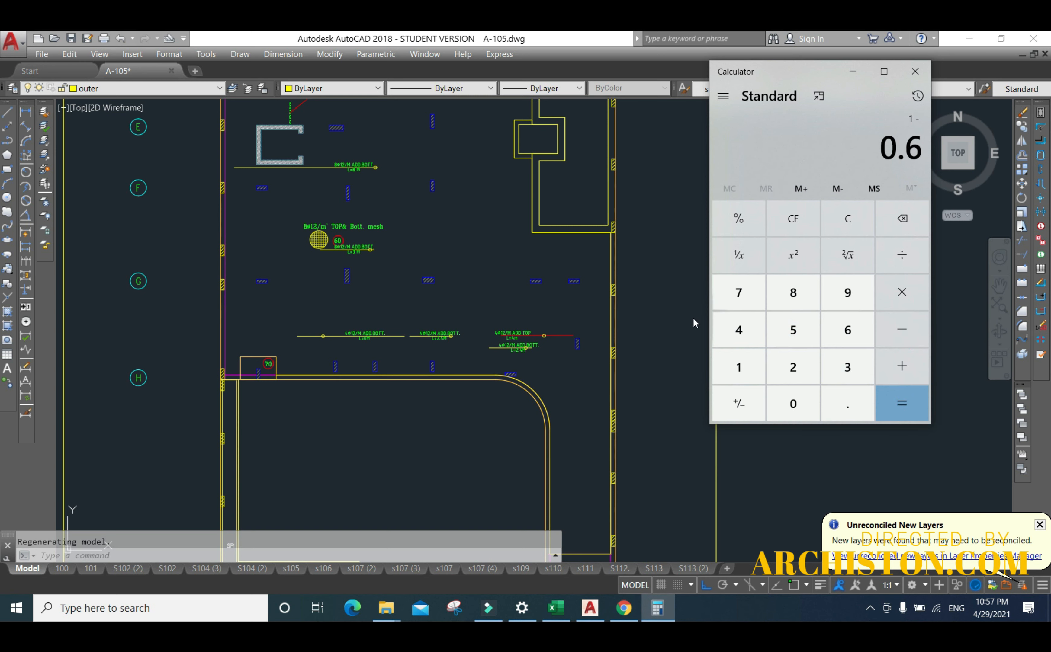
left_click(910, 414)
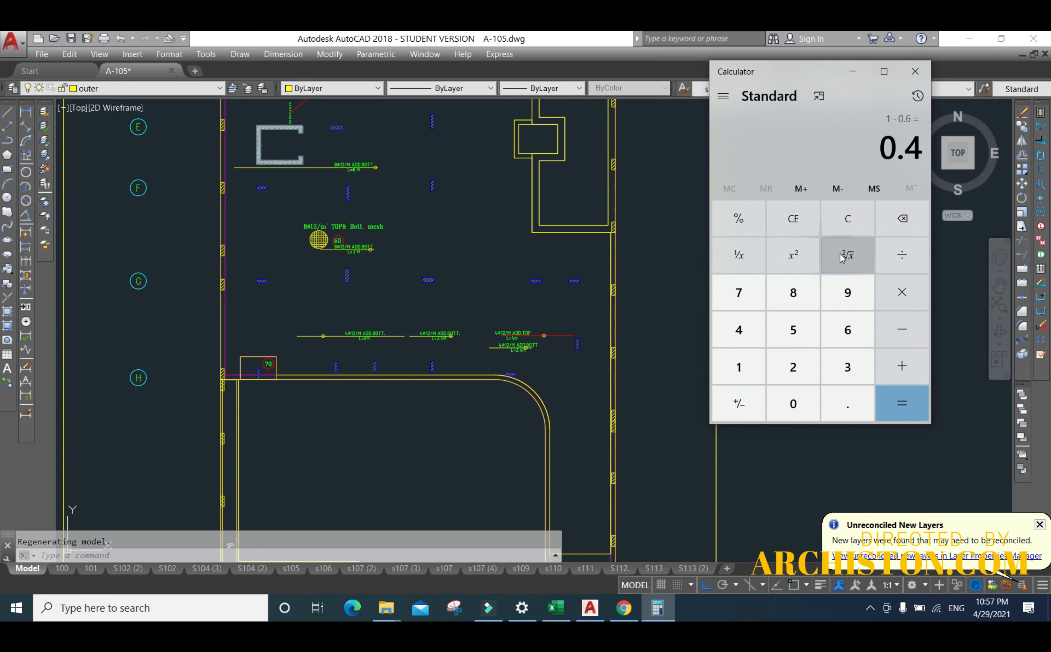
left_click(855, 228)
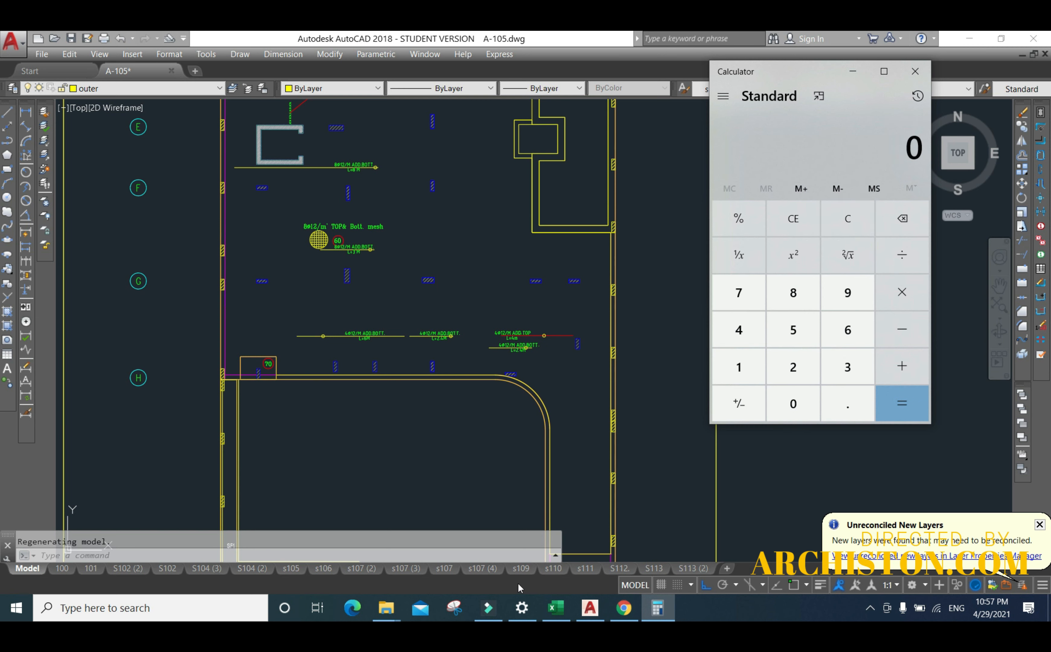
- Switch to Excel, review the old calculations on Sheet1 and delete that sheet from the workbook
left_click(556, 608)
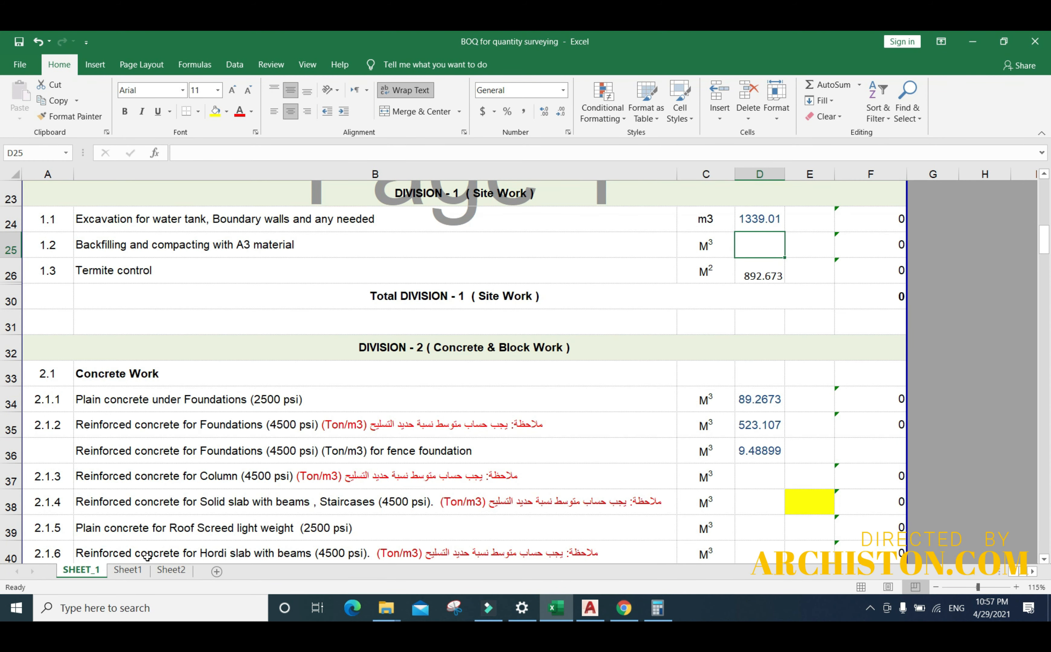
left_click(128, 570)
left_click(352, 449)
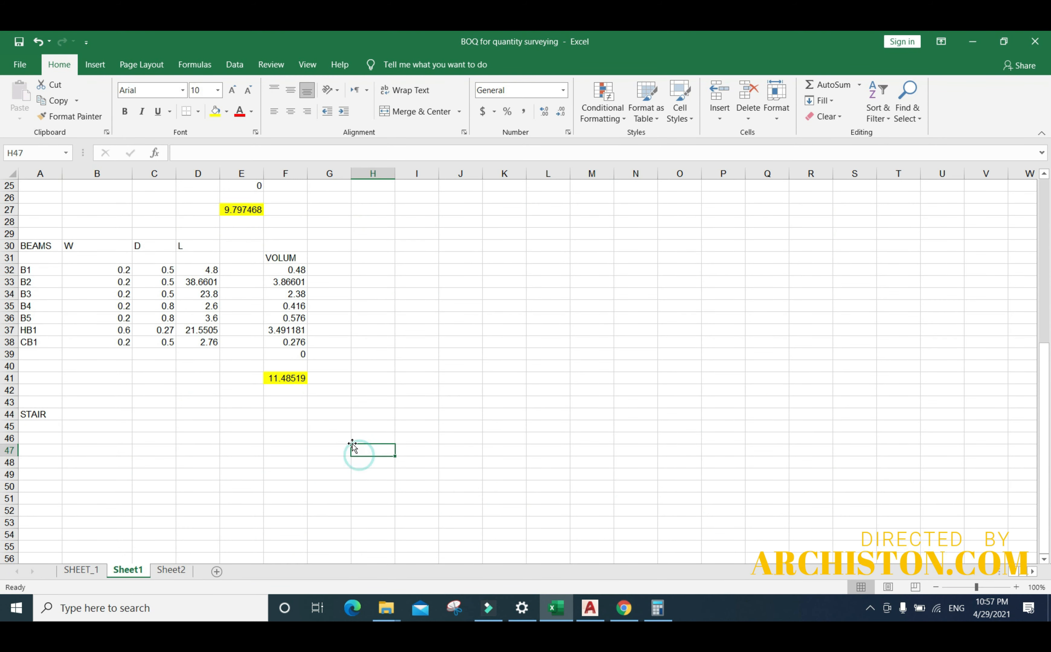
scroll(353, 448, "up", 7)
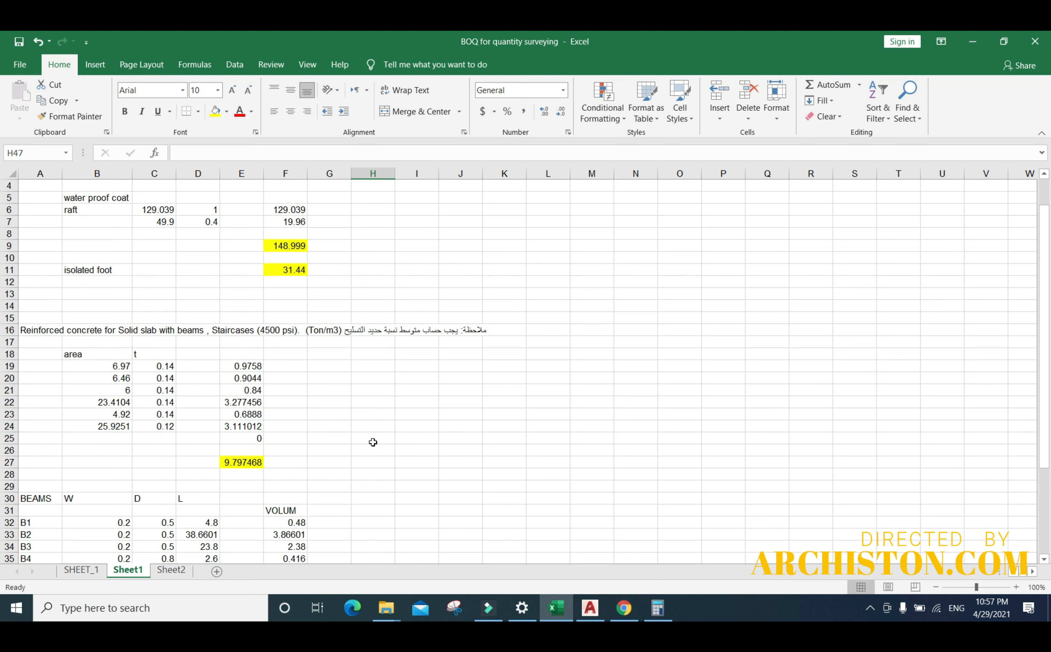
scroll(373, 443, "down", 5)
scroll(375, 439, "up", 5)
scroll(351, 399, "down", 2)
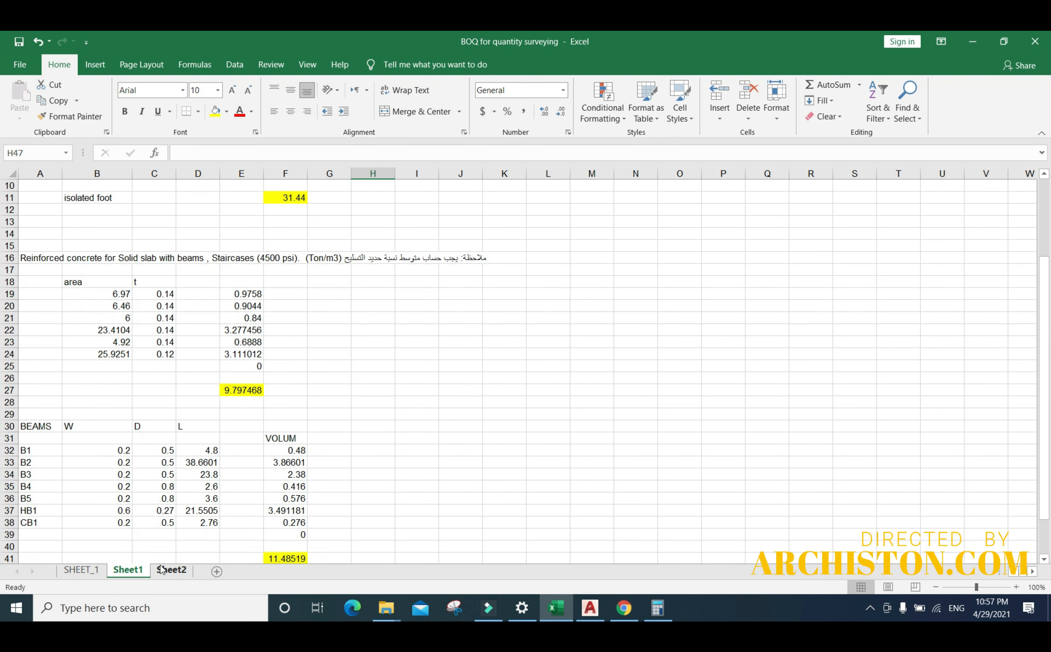
left_click(171, 570)
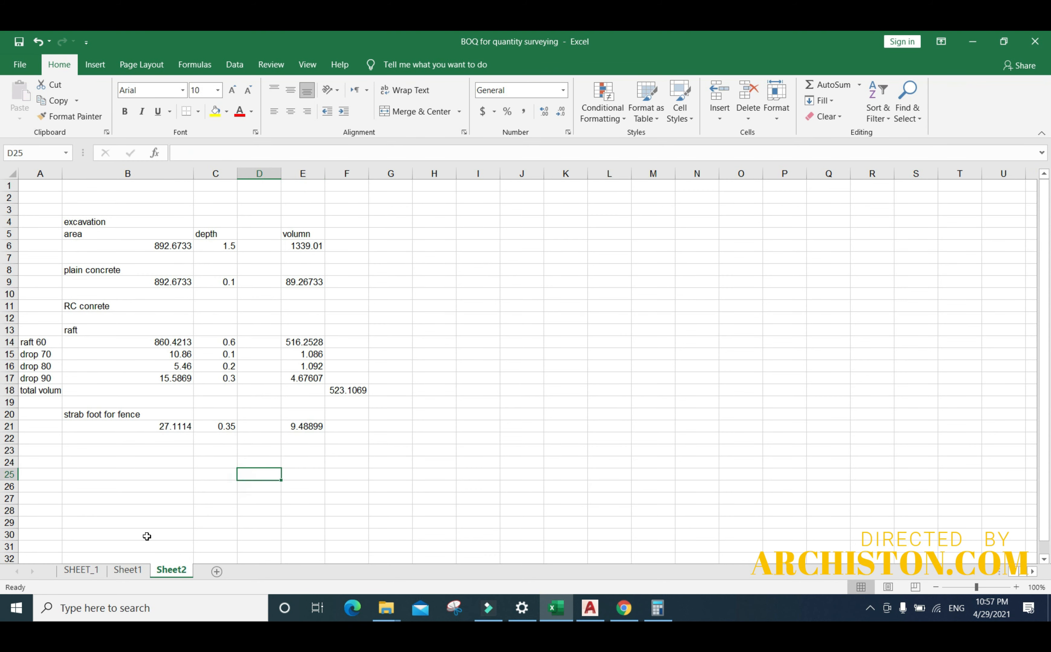
right_click(125, 570)
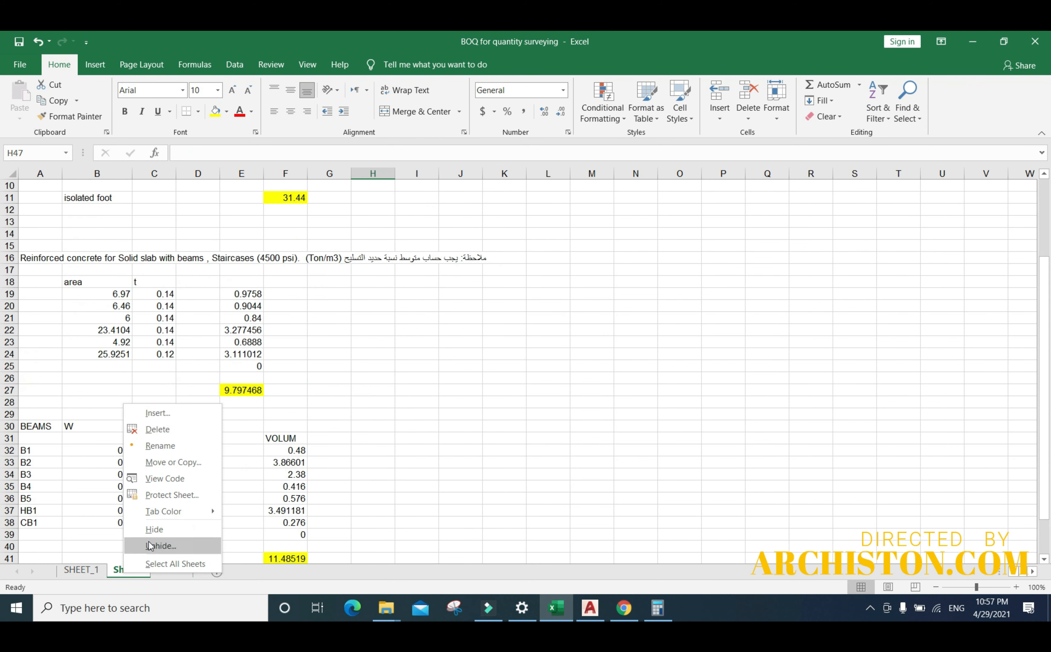
left_click(172, 429)
left_click(505, 357)
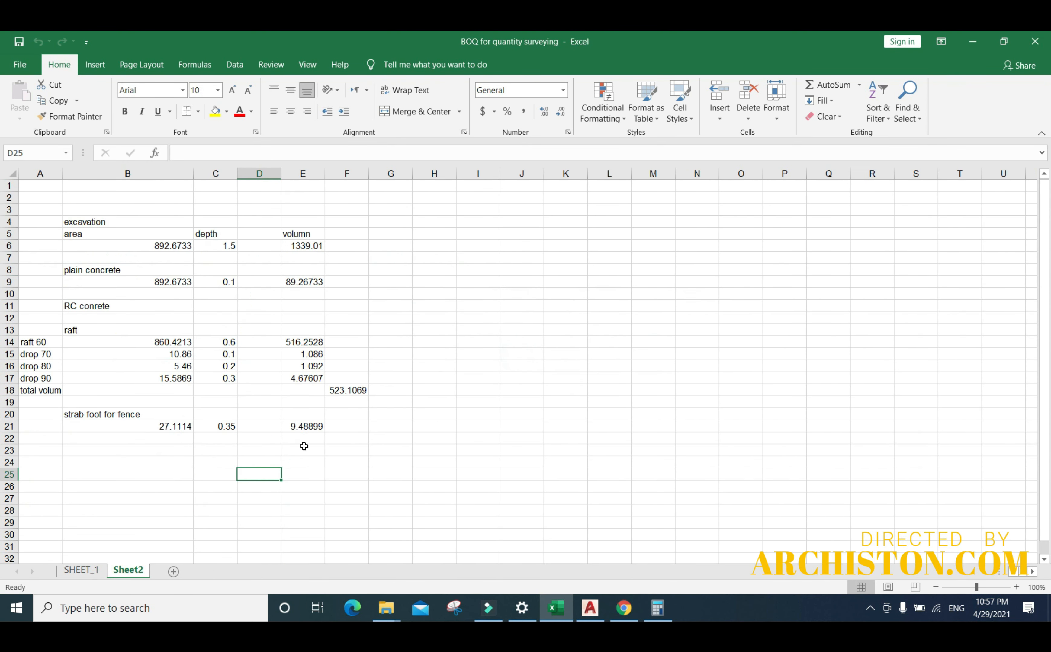
- Add the label "back fill" in cell A24 of Sheet2, below the fence strap footing calculation
left_click(215, 537)
scroll(157, 471, "down", 1)
left_click(25, 423)
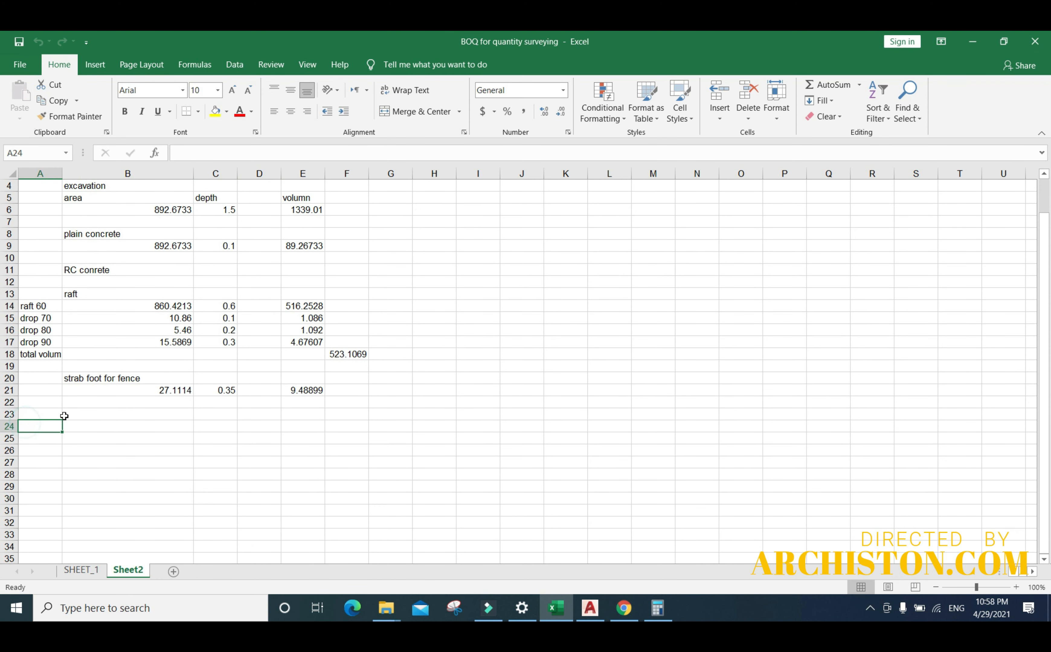
type("back fill")
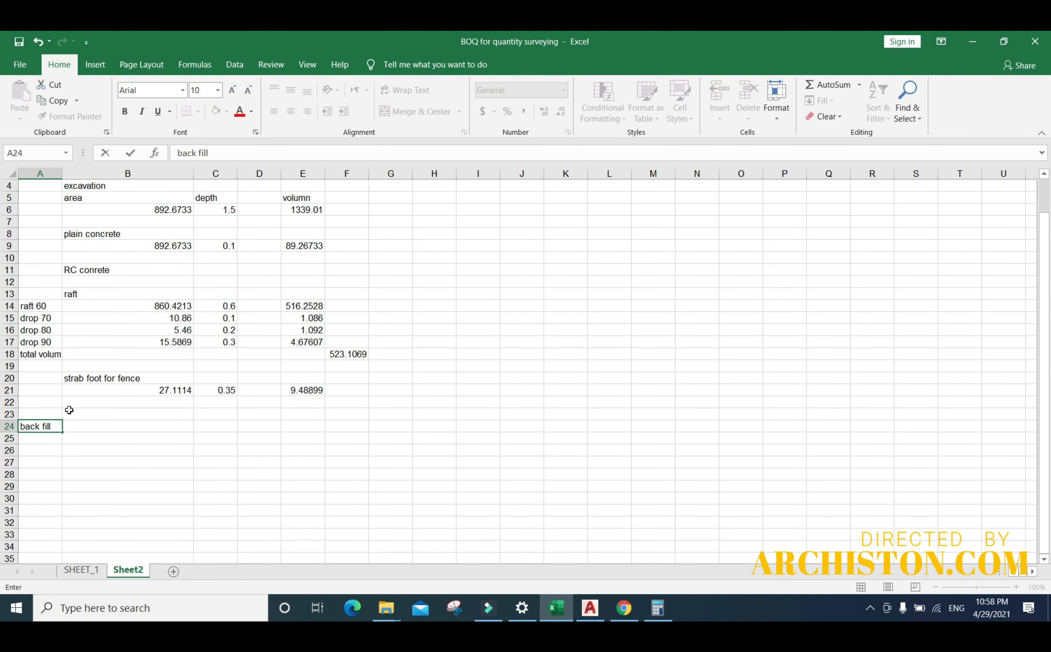
scroll(118, 465, "up", 1)
left_click(118, 486)
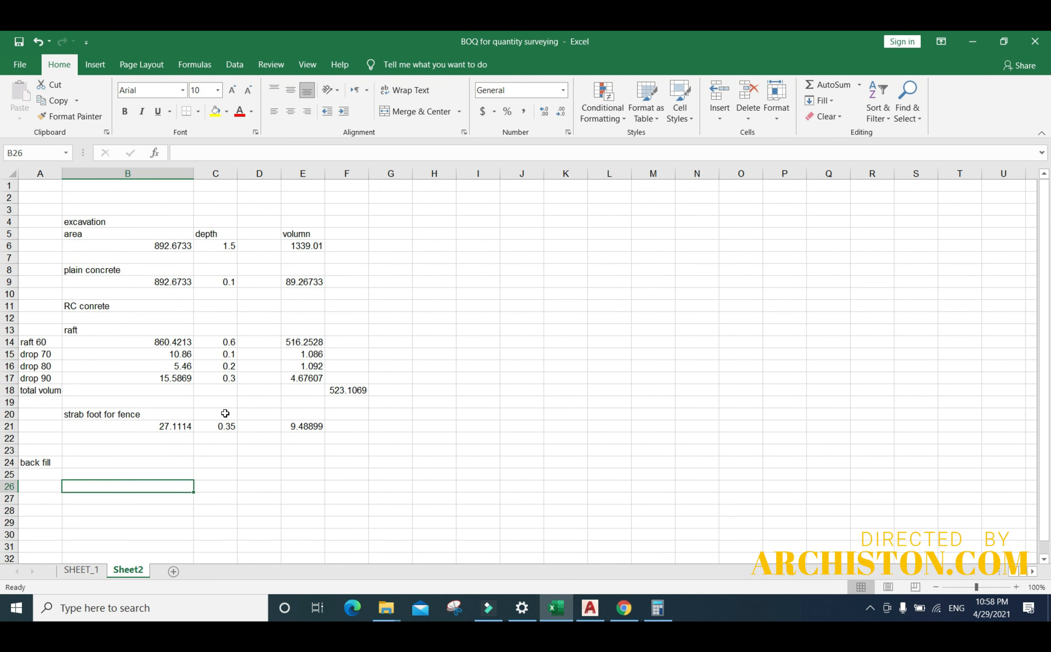
left_click(520, 402)
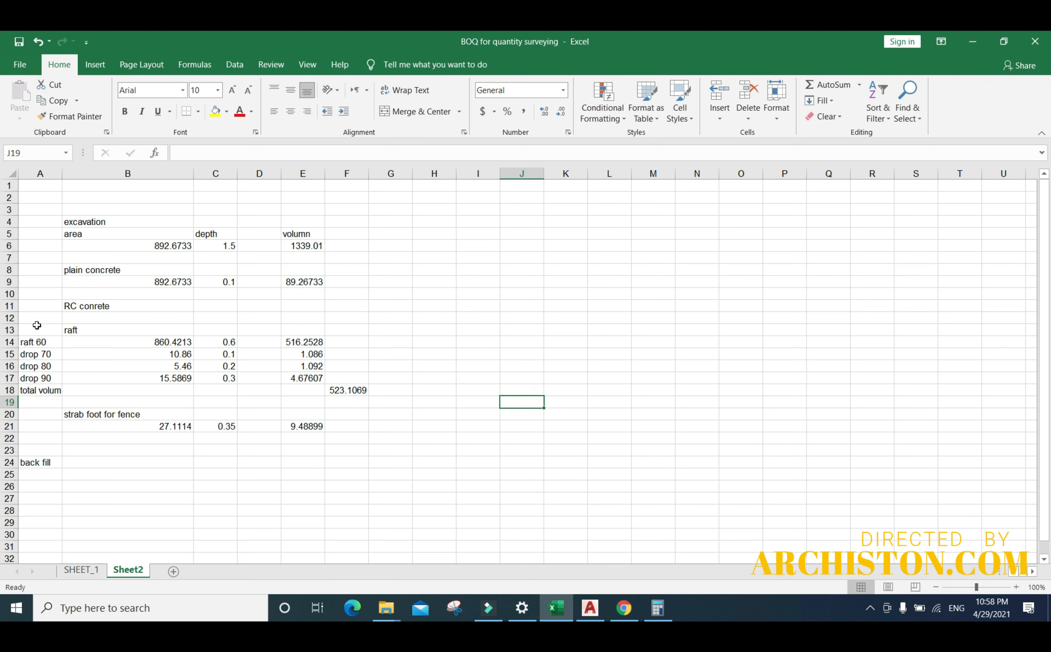
- Copy the excavation area, depth and volume cells B6:E6 into the back fill row starting at B25
left_click(89, 224)
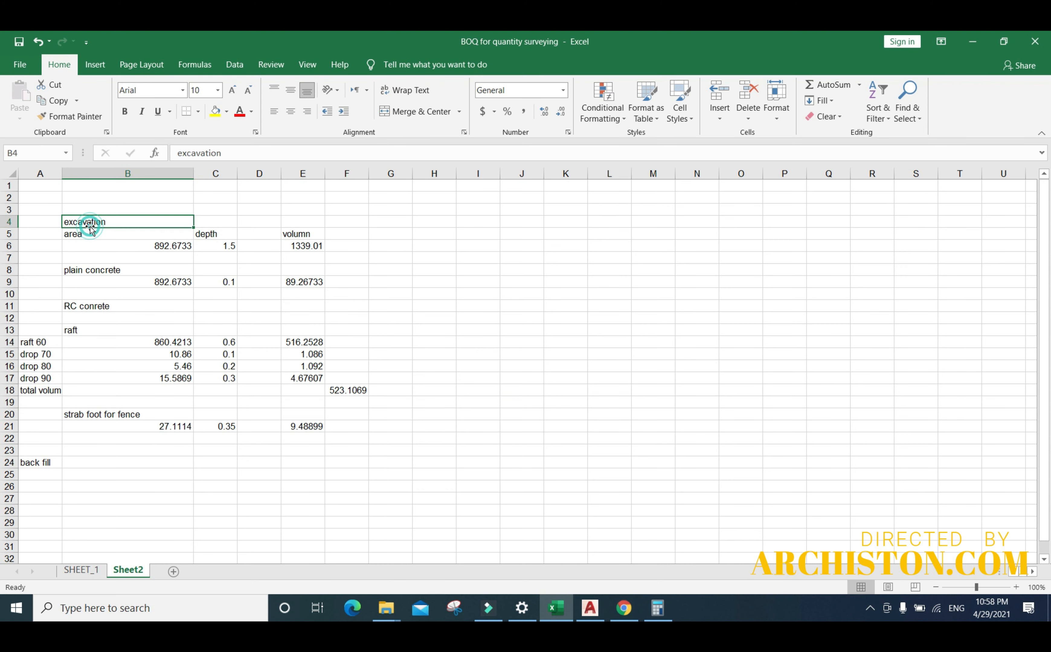
left_click(153, 249)
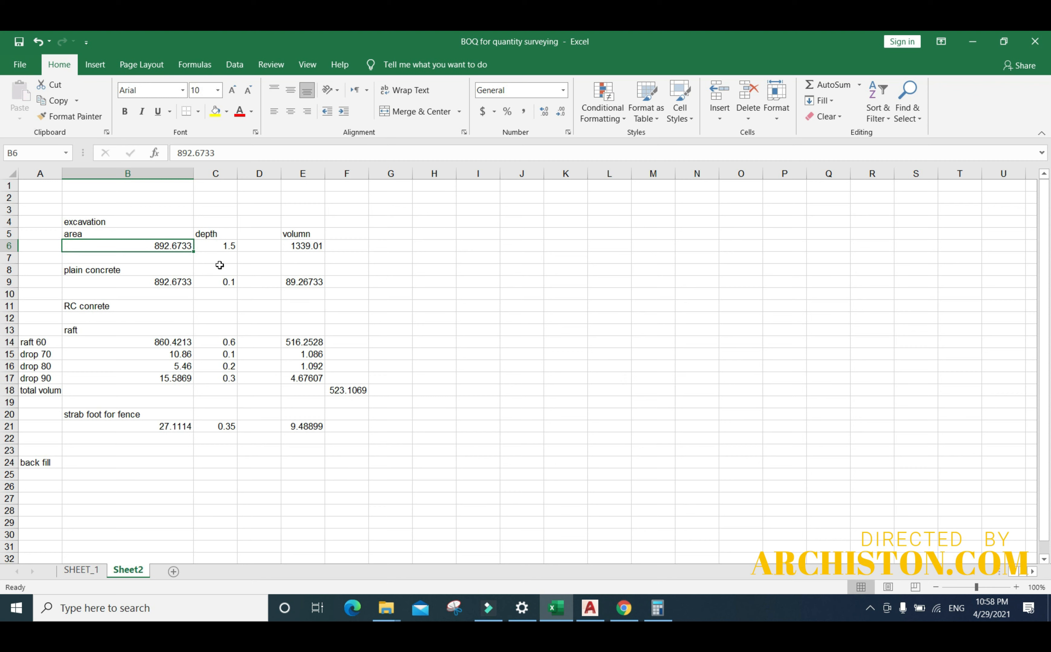
left_click(240, 250)
left_click_drag(129, 246, 300, 248)
key("ctrl+c")
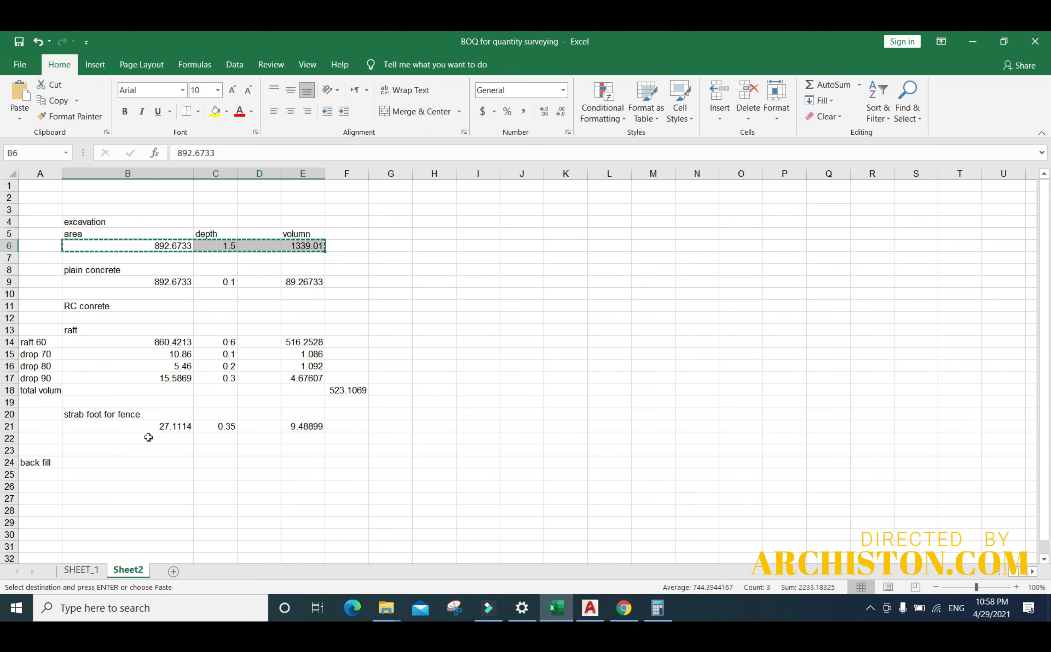
left_click(118, 471)
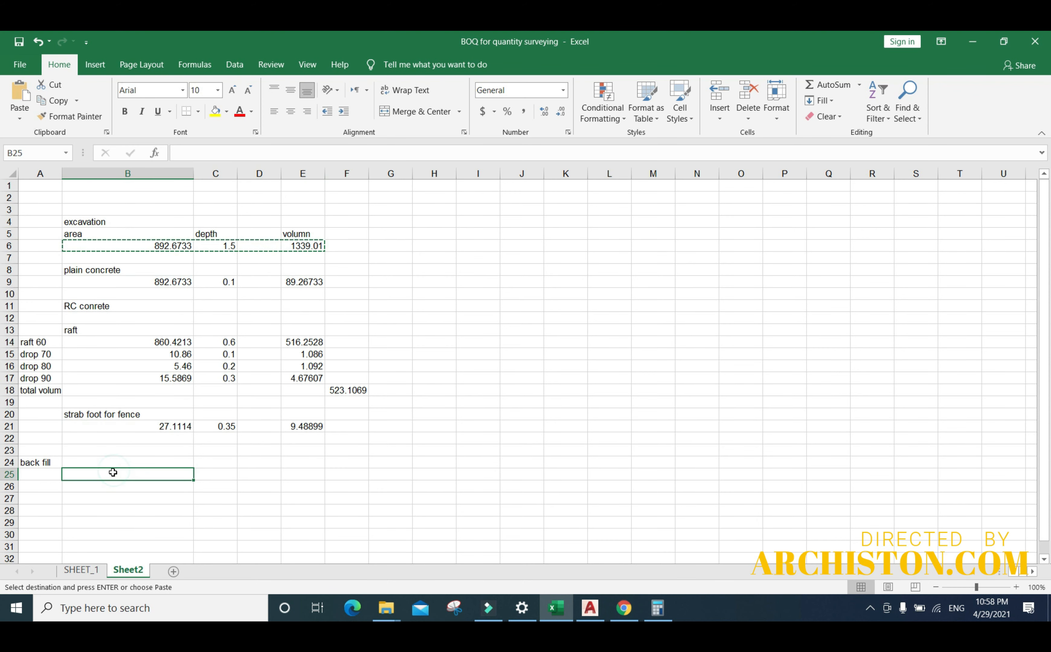
key("ctrl+v")
left_click(141, 499)
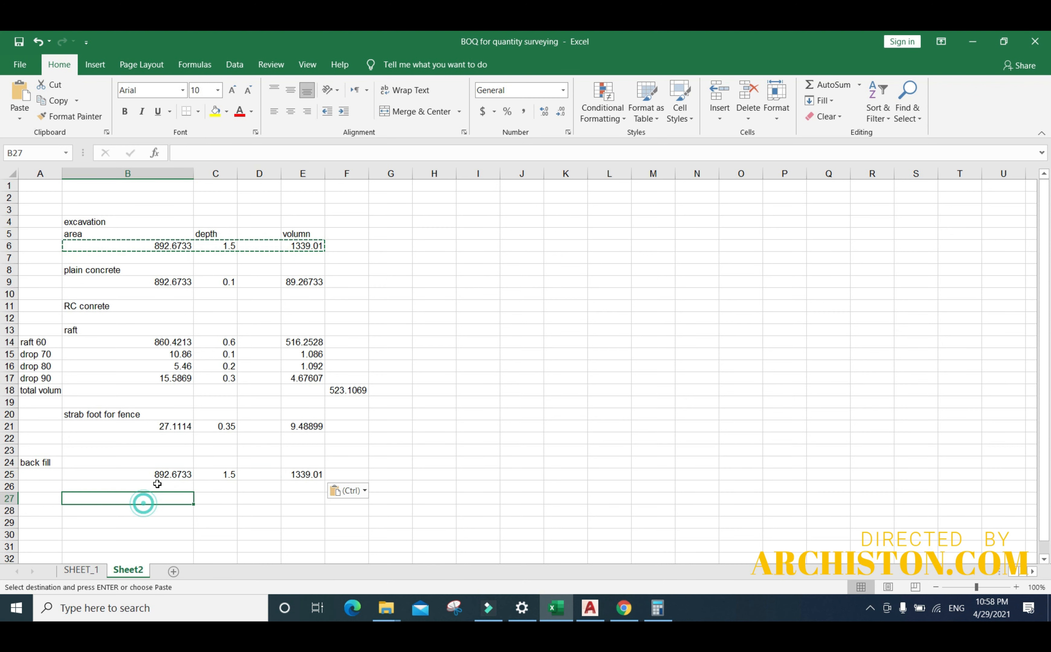
- Set the back fill depth in C25 to 0.4
left_click(168, 474)
left_click(224, 474)
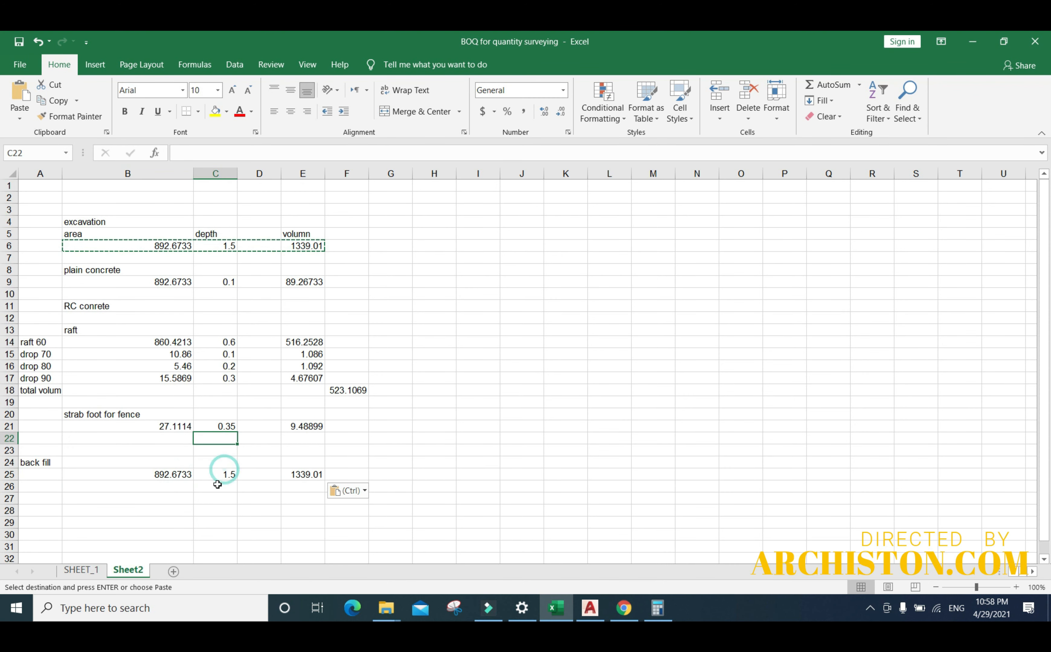
type(".4")
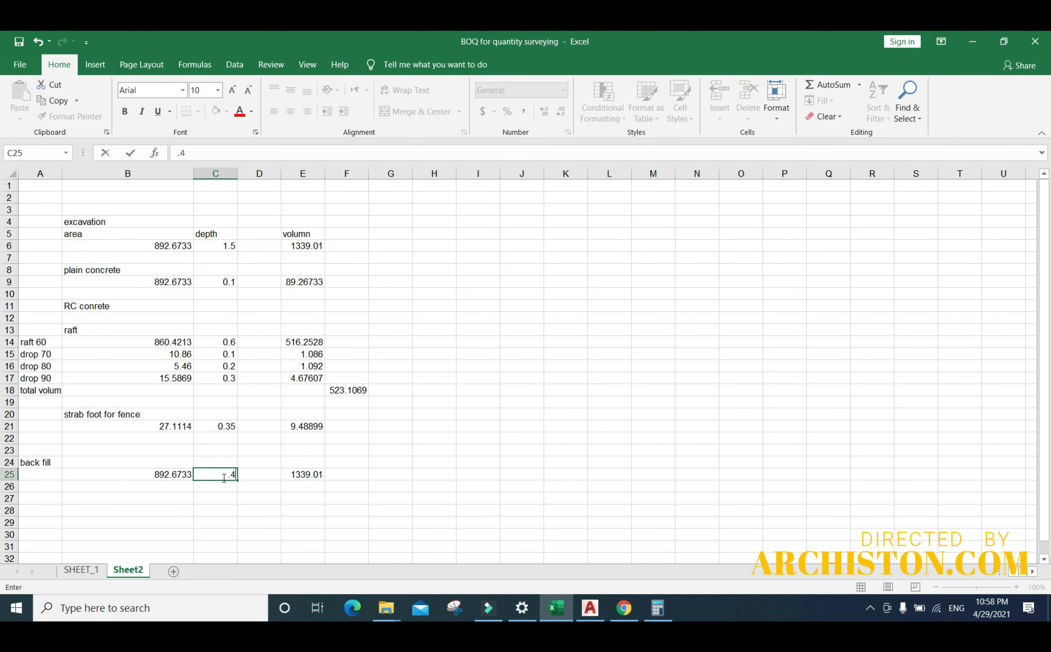
left_click(315, 511)
left_click(419, 495)
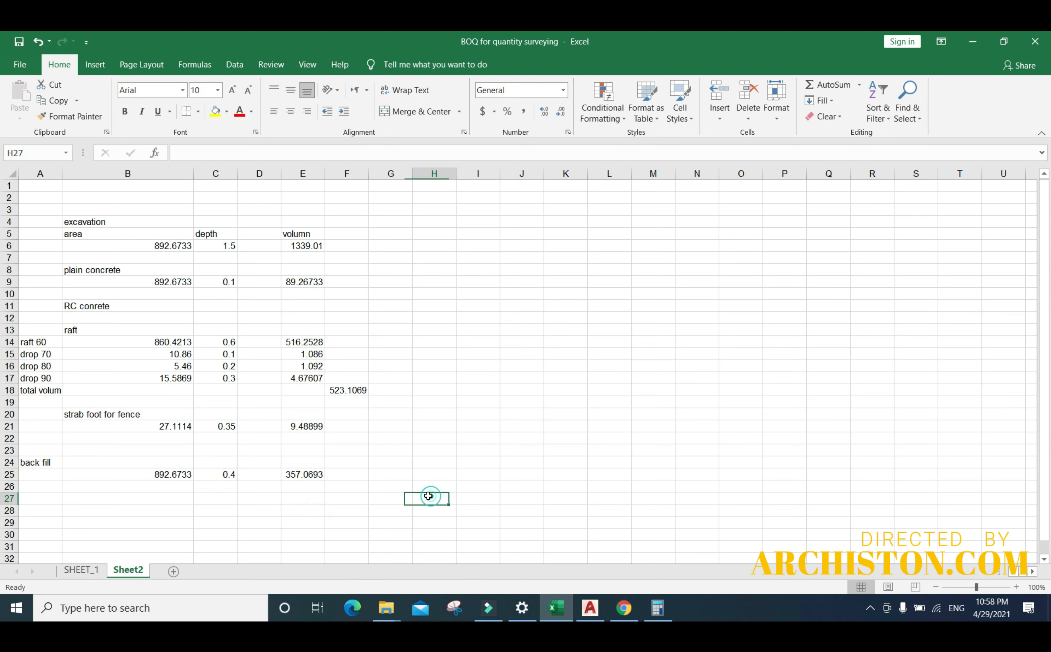
left_click(315, 502)
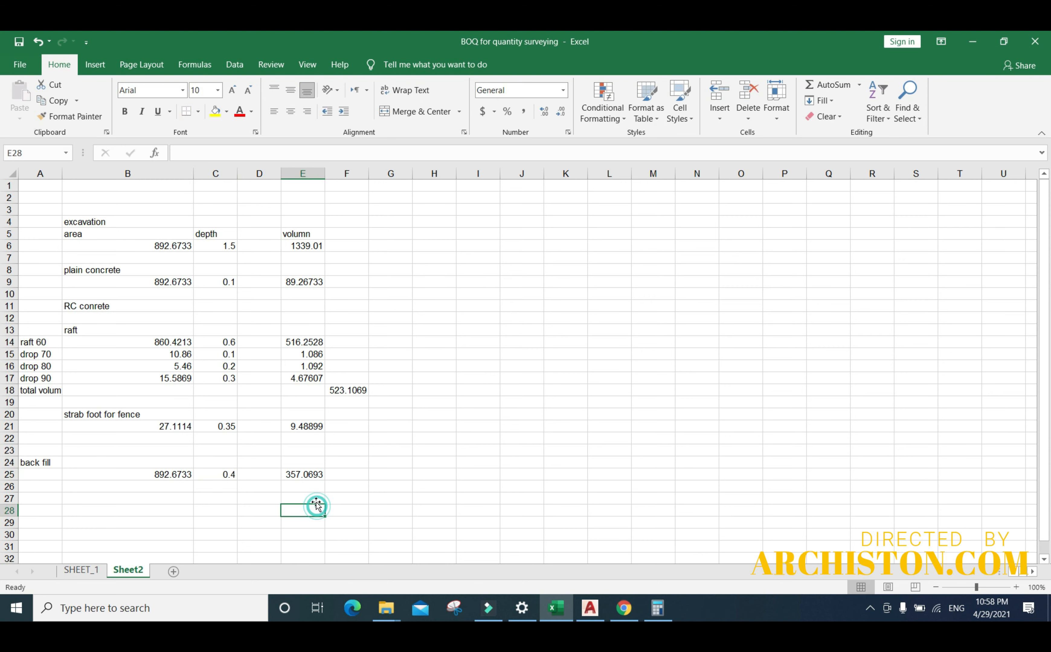
- Copy the back fill volume and paste it as a value into SHEET_1's final quantity for item 1.2, Backfilling and compacting with A3 material
left_click(312, 475)
right_click(310, 474)
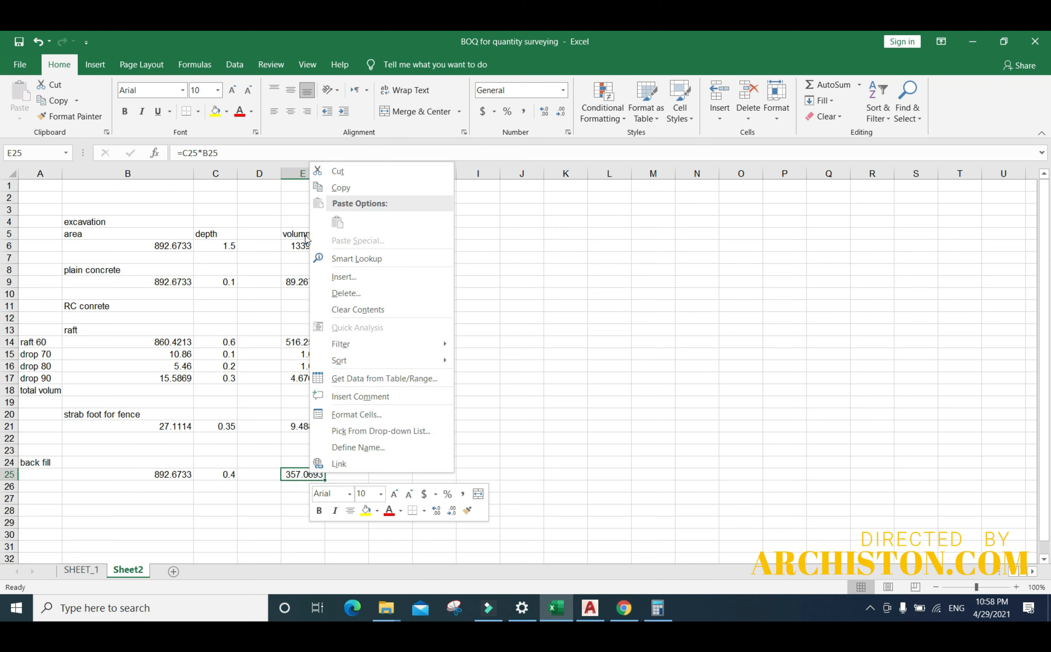
left_click(341, 187)
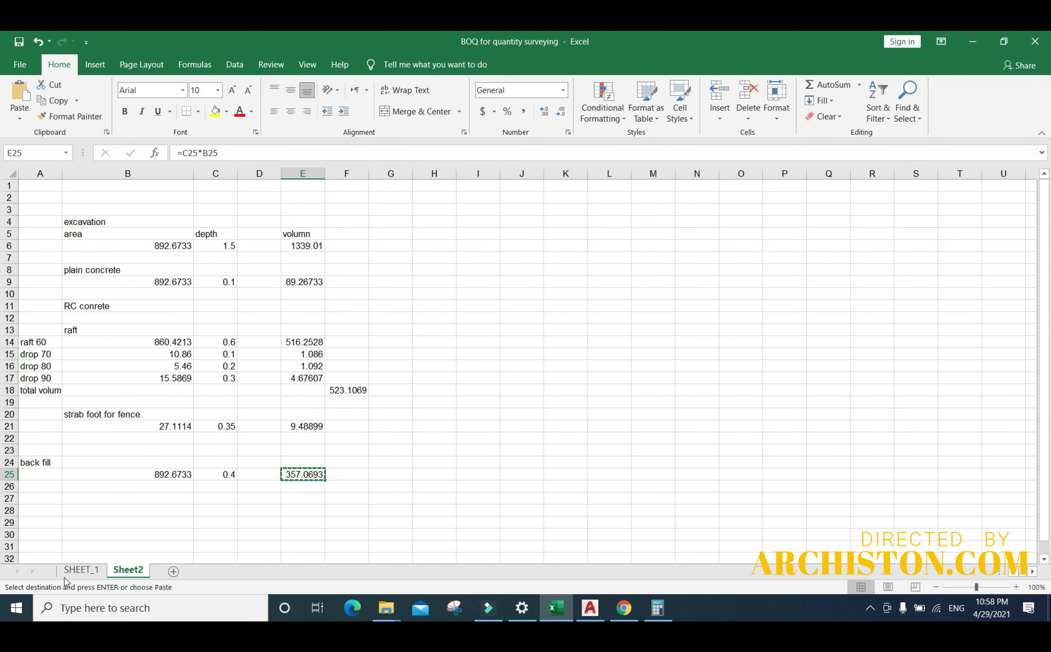
left_click(80, 570)
scroll(442, 353, "up", 3)
scroll(442, 354, "up", 5)
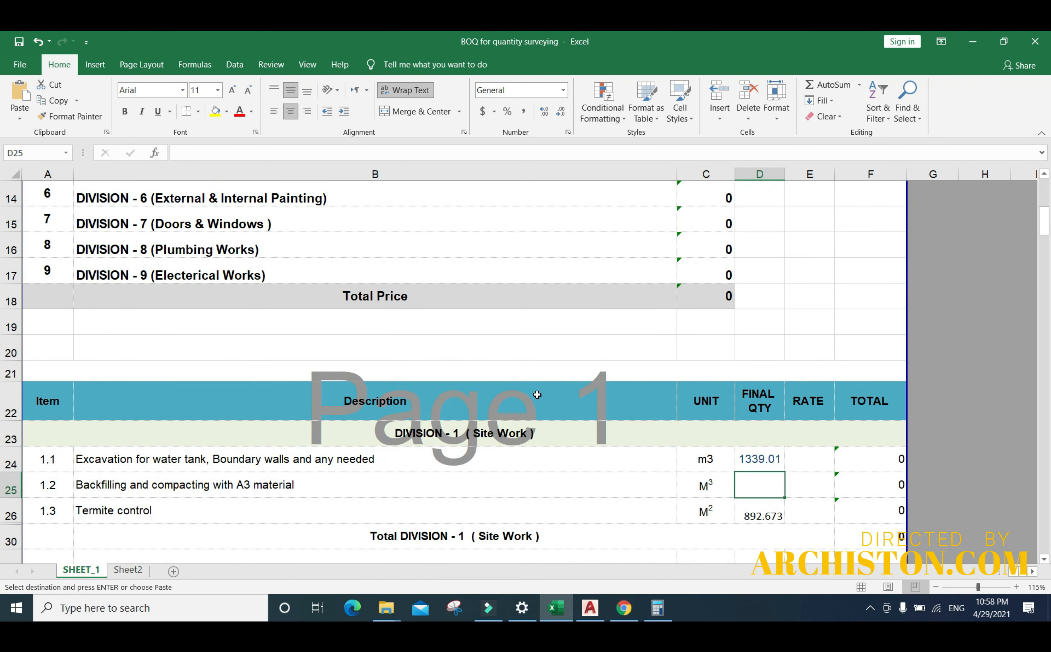
scroll(515, 384, "down", 2)
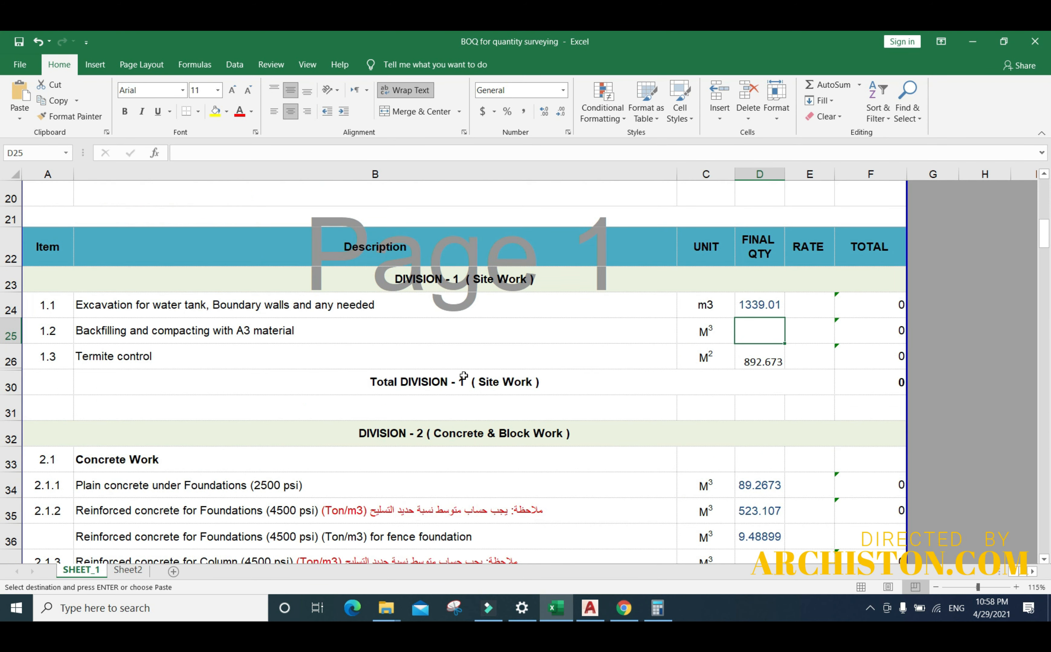
left_click(202, 335)
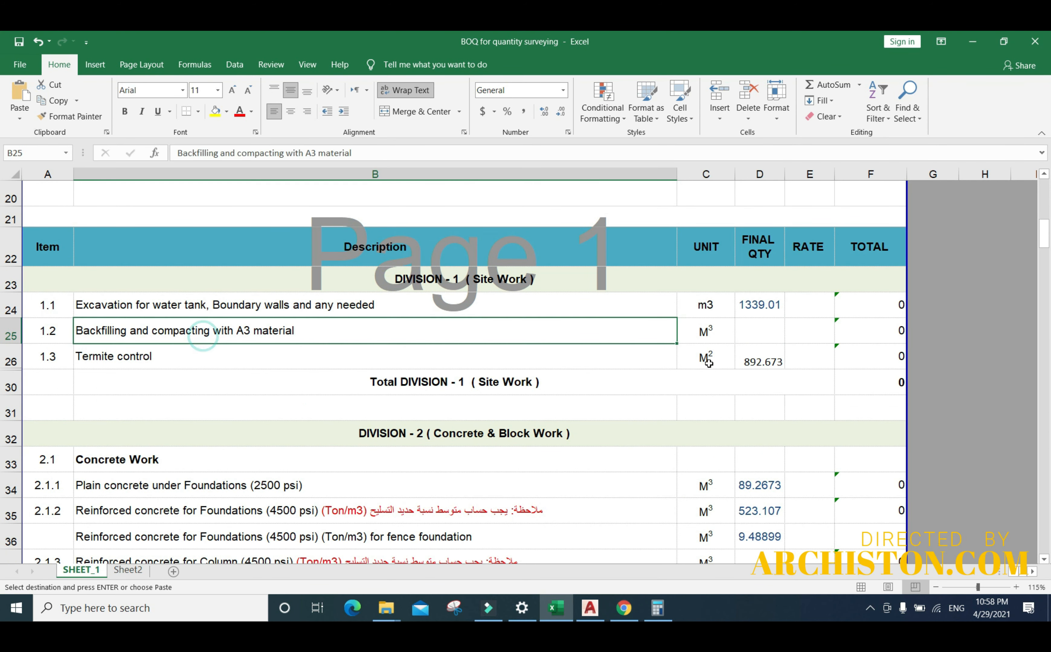
left_click(740, 333)
right_click(750, 335)
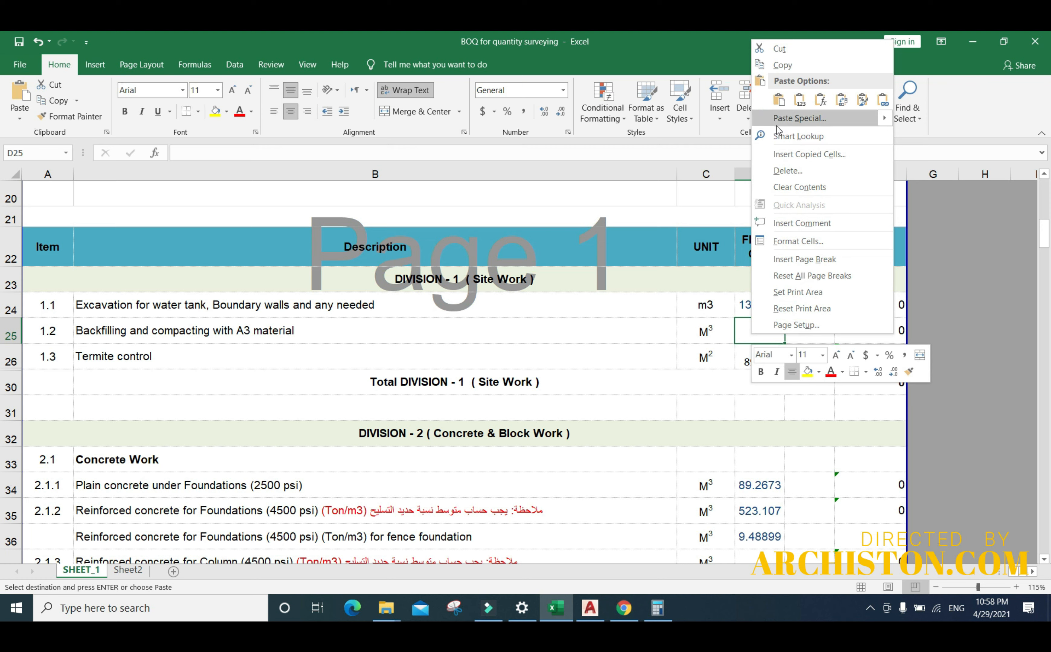
left_click(801, 103)
left_click(609, 342)
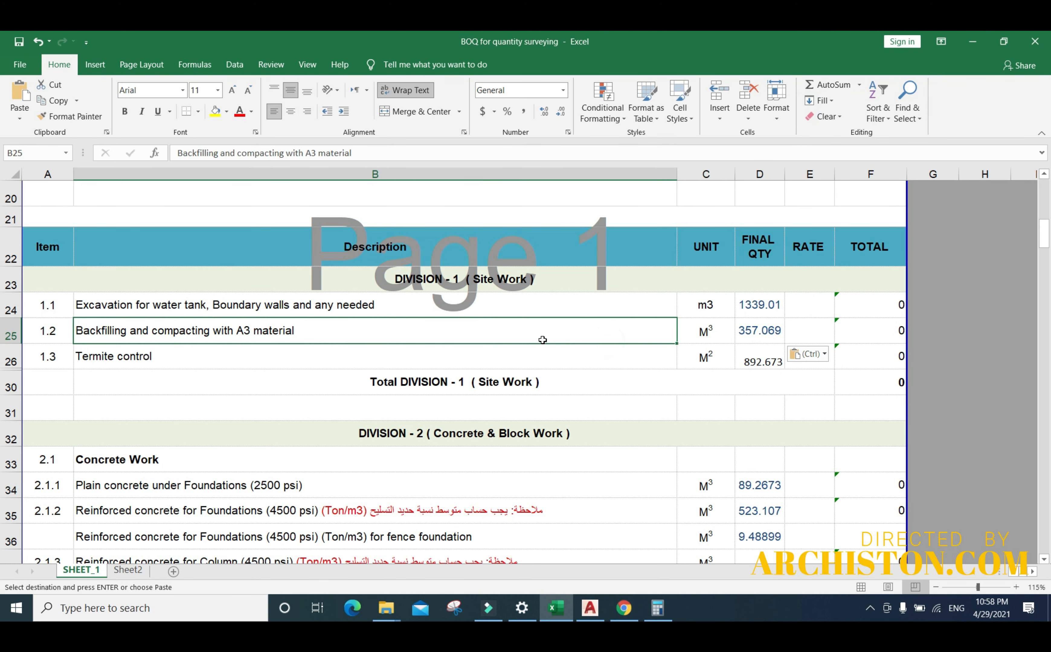
- Review the Division 2 concrete work items and select item 2.1.3, Reinforced concrete for Column
scroll(544, 339, "down", 1)
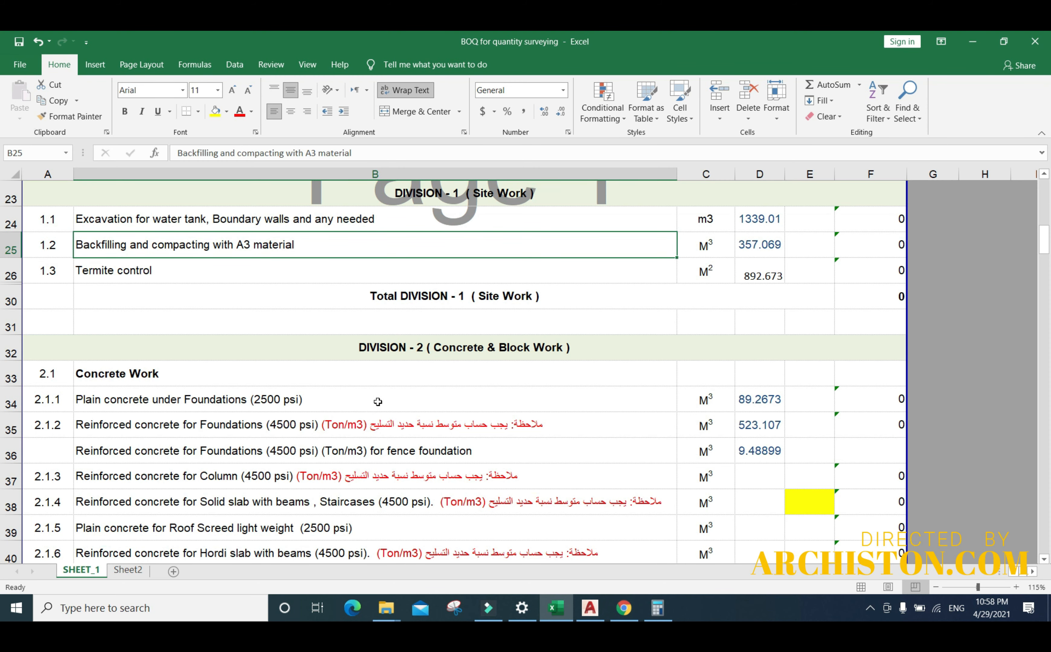
scroll(377, 402, "down", 1)
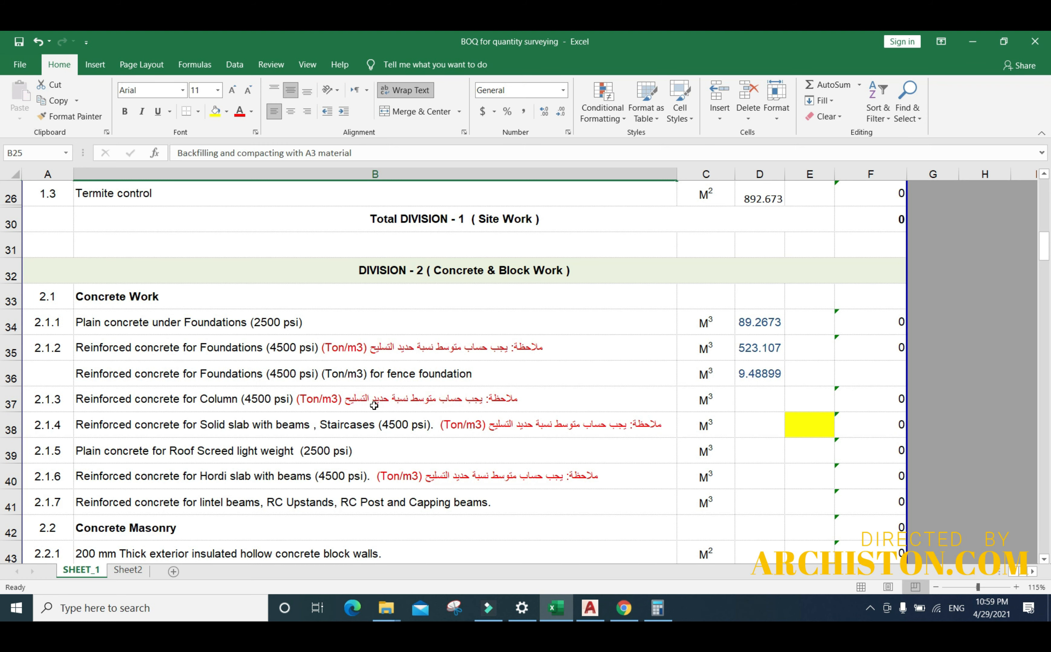
scroll(373, 405, "down", 1)
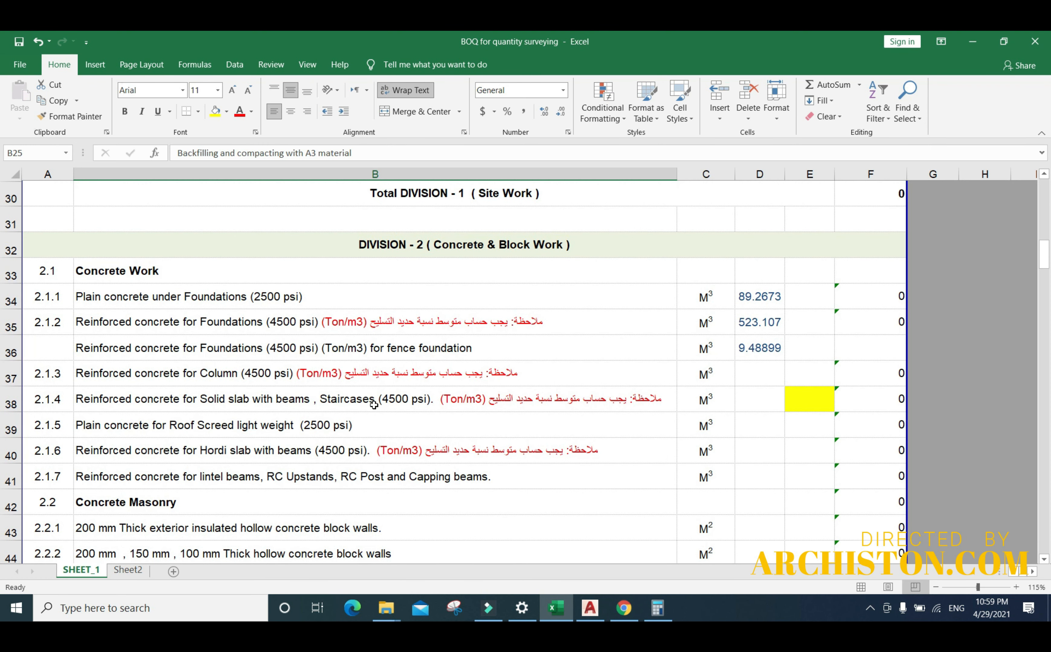
left_click(324, 381)
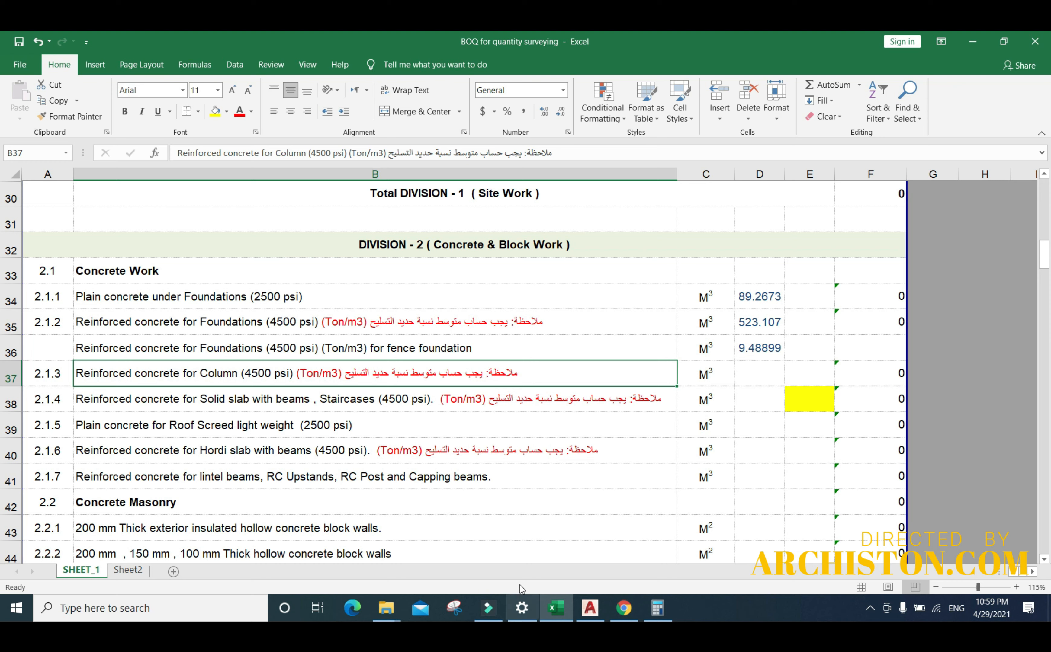
- Switch to AutoCAD, go to the grade beam and slab on grade layout, and turn on all layers with LAYON
left_click(591, 609)
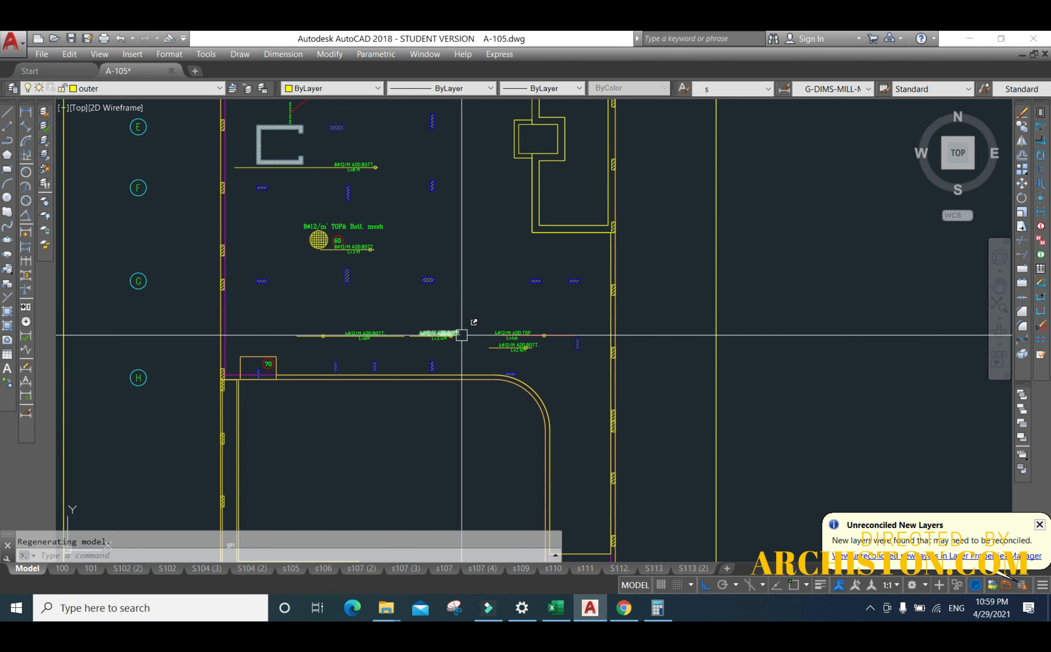
scroll(462, 331, "down", 3)
middle_click_drag(429, 399, 433, 309)
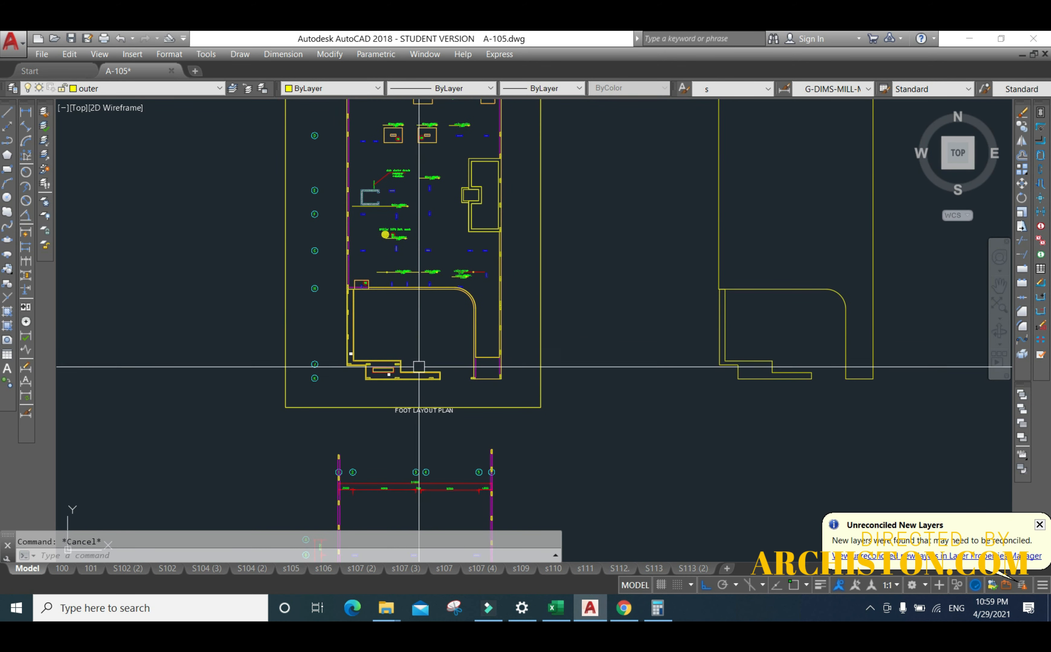
middle_click_drag(408, 432, 438, 262)
middle_click_drag(405, 410, 433, 236)
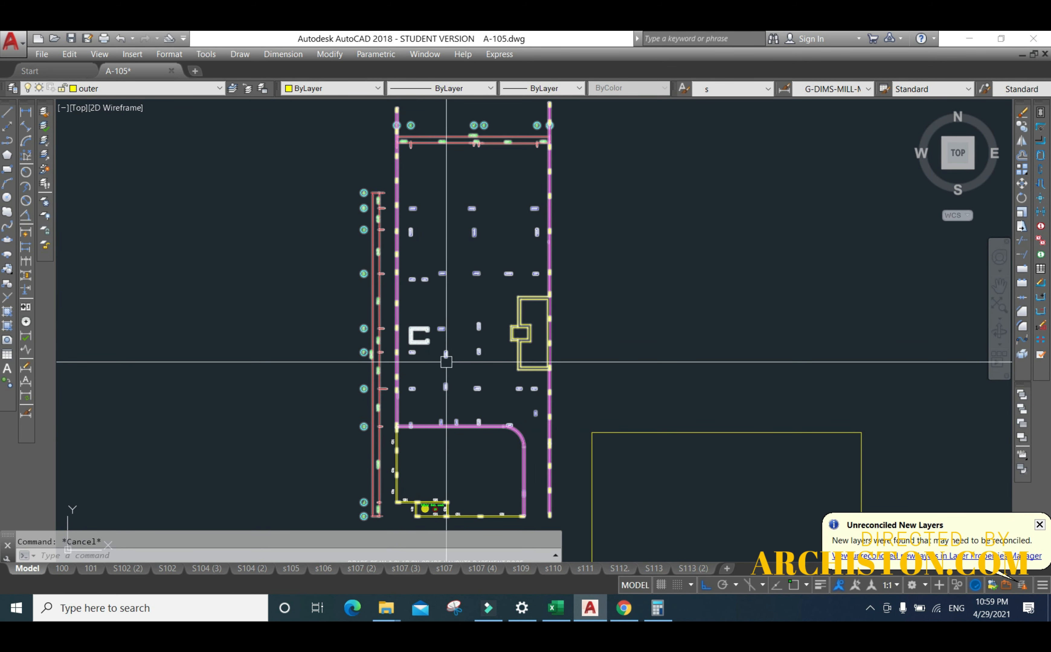
middle_click_drag(446, 422, 454, 360)
type("layon")
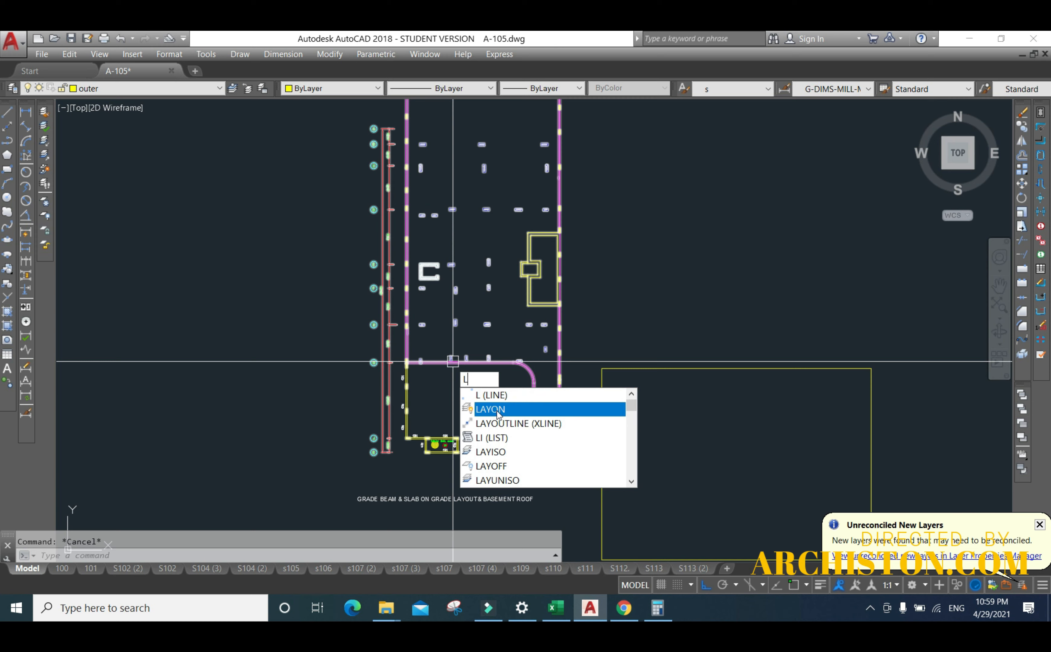
key("Return")
- Examine the beam and slab framing plan below the grade beam layout, including its beam sizes and level marks between grids D and H
middle_click_drag(436, 427, 431, 276)
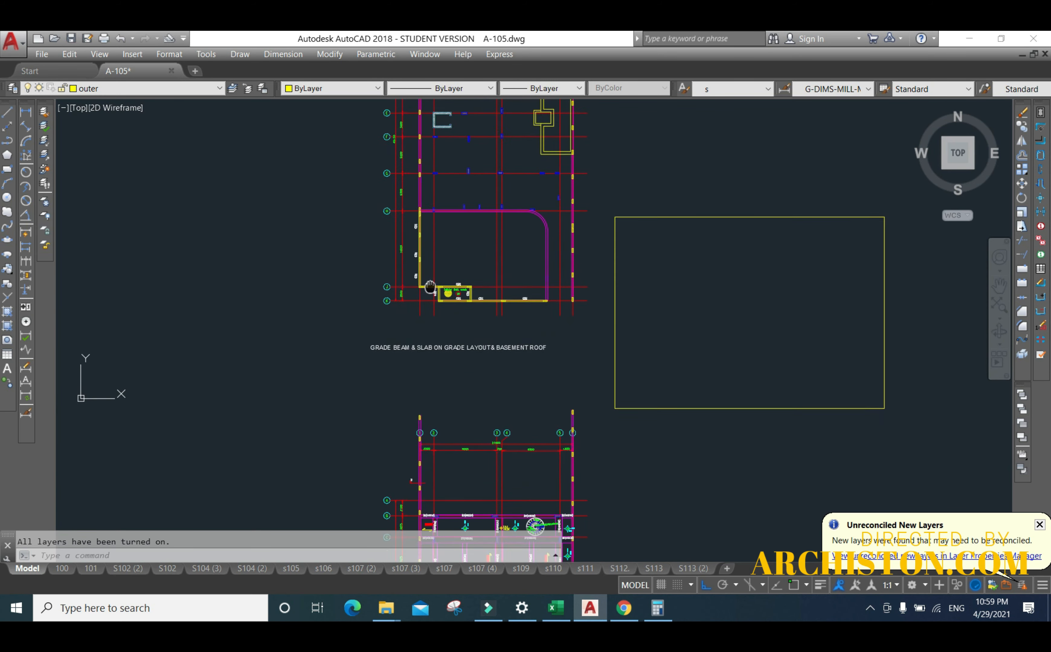
middle_click_drag(416, 457, 412, 270)
middle_click_drag(448, 366, 443, 257)
scroll(462, 509, "up", 5)
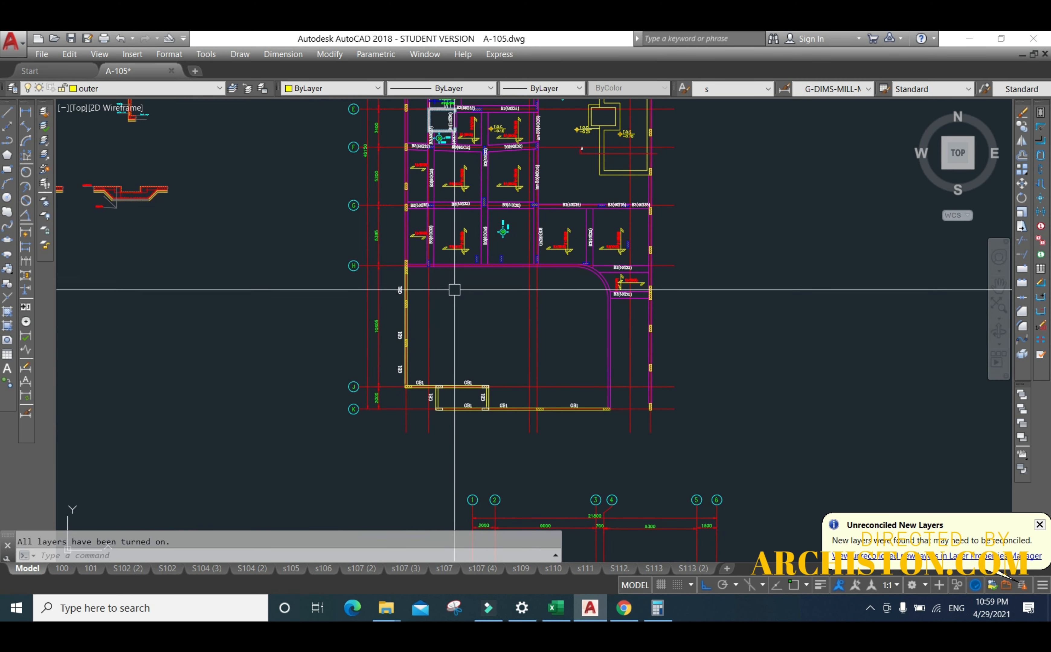
middle_click_drag(467, 241, 431, 292)
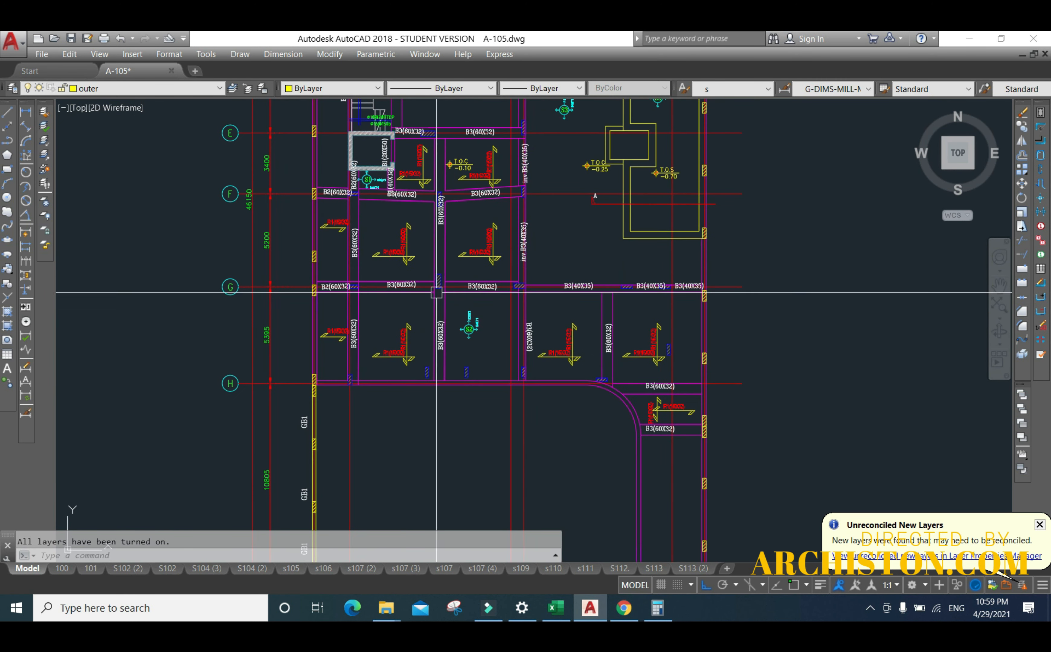
middle_click_drag(429, 103, 422, 363)
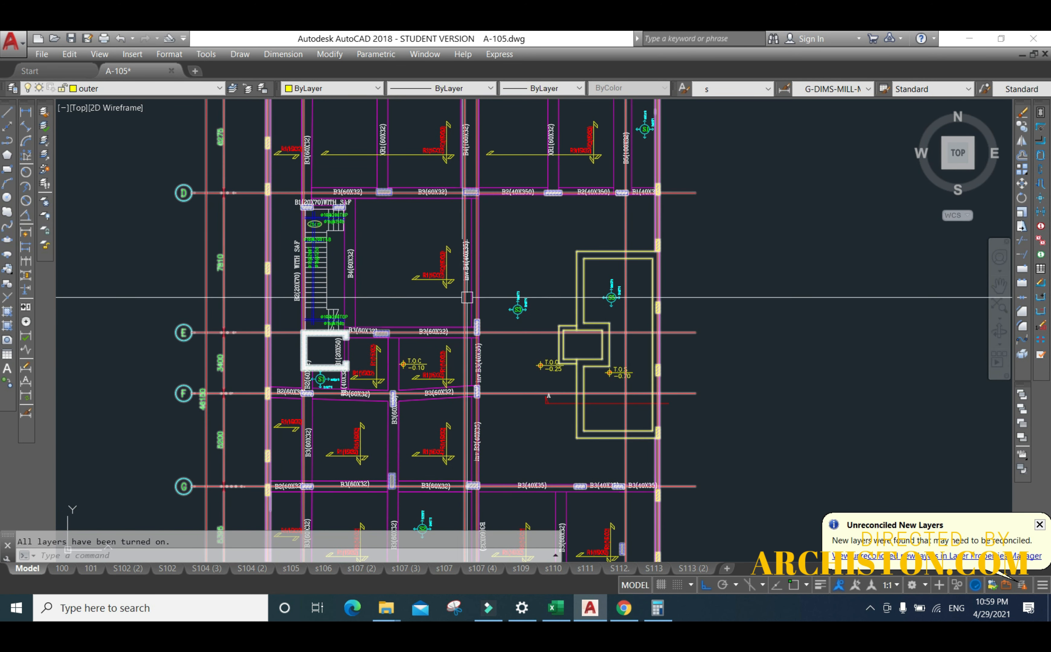
scroll(548, 375, "up", 4)
scroll(502, 365, "down", 3)
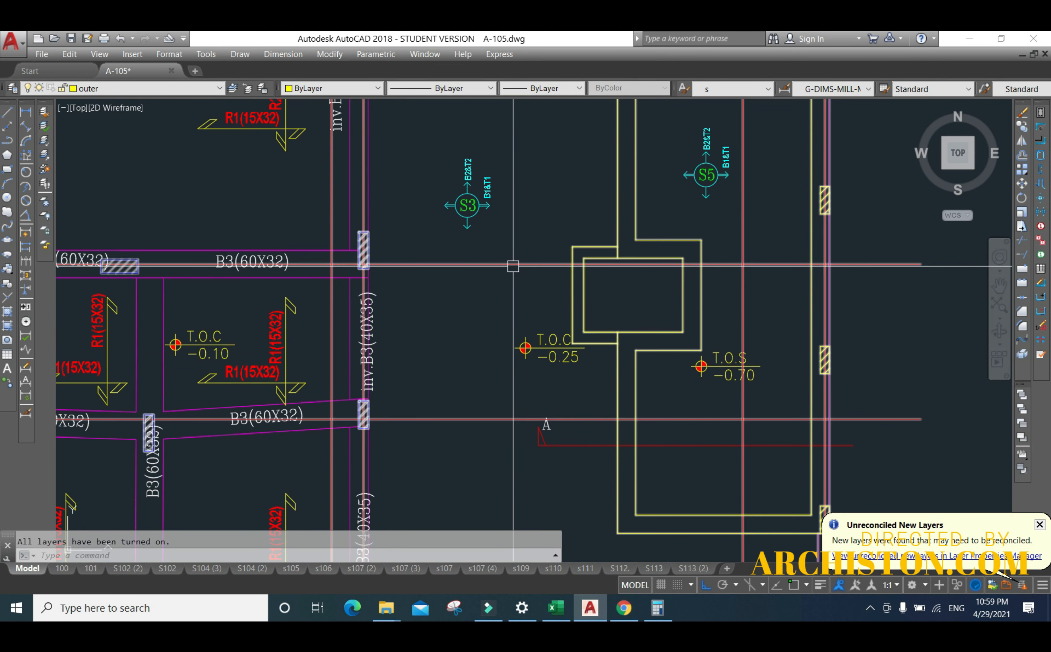
- Explode the grouped column and grid object in the beam and slab framing plan
left_click(473, 353)
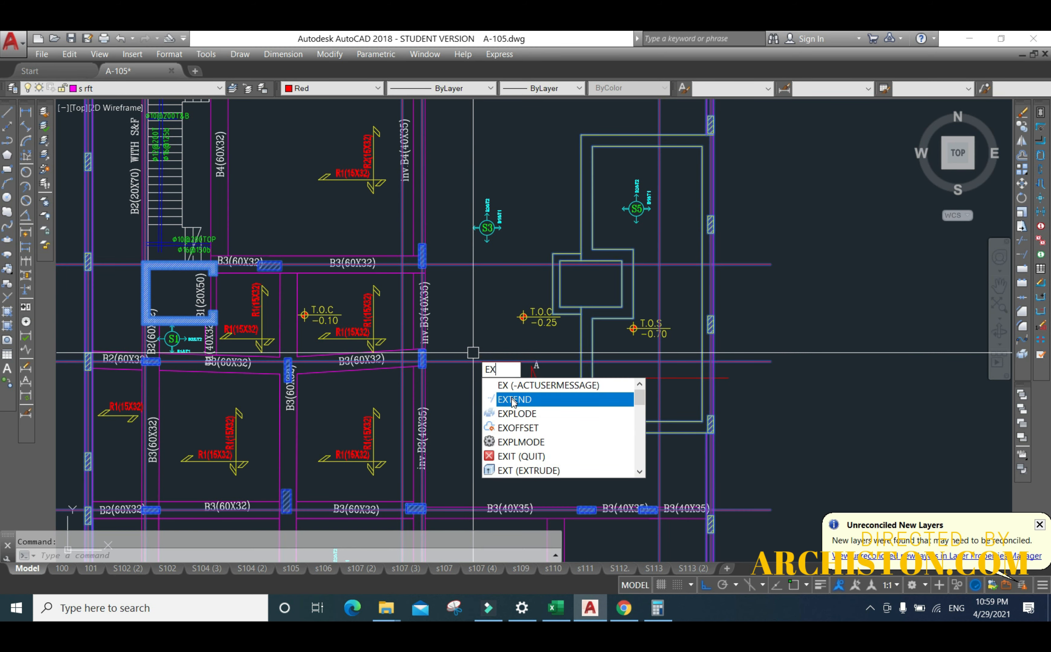
left_click(521, 410)
scroll(603, 333, "down", 10)
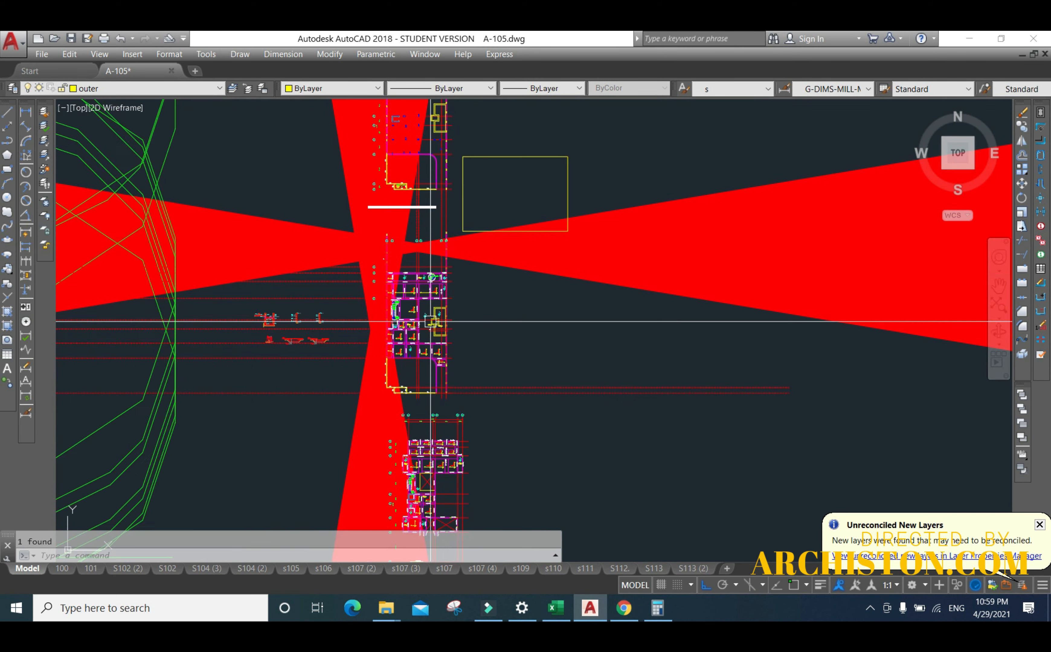
- Erase the oversized stray text, lines and dimension objects spread over the drawings in model space
left_click(602, 333)
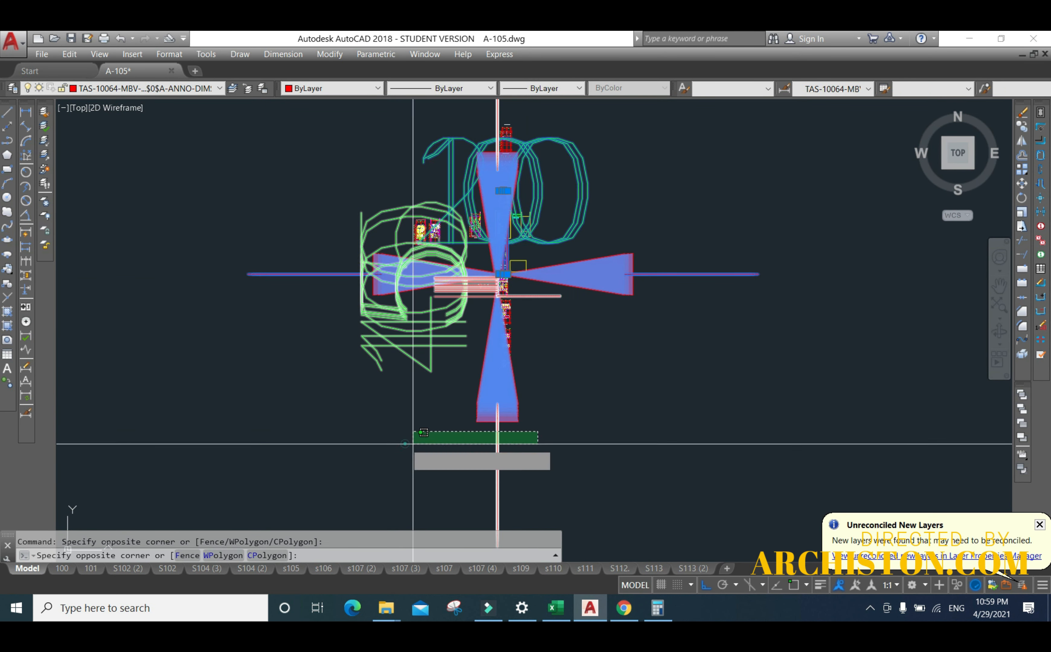
left_click(416, 425)
type("E")
key("Return")
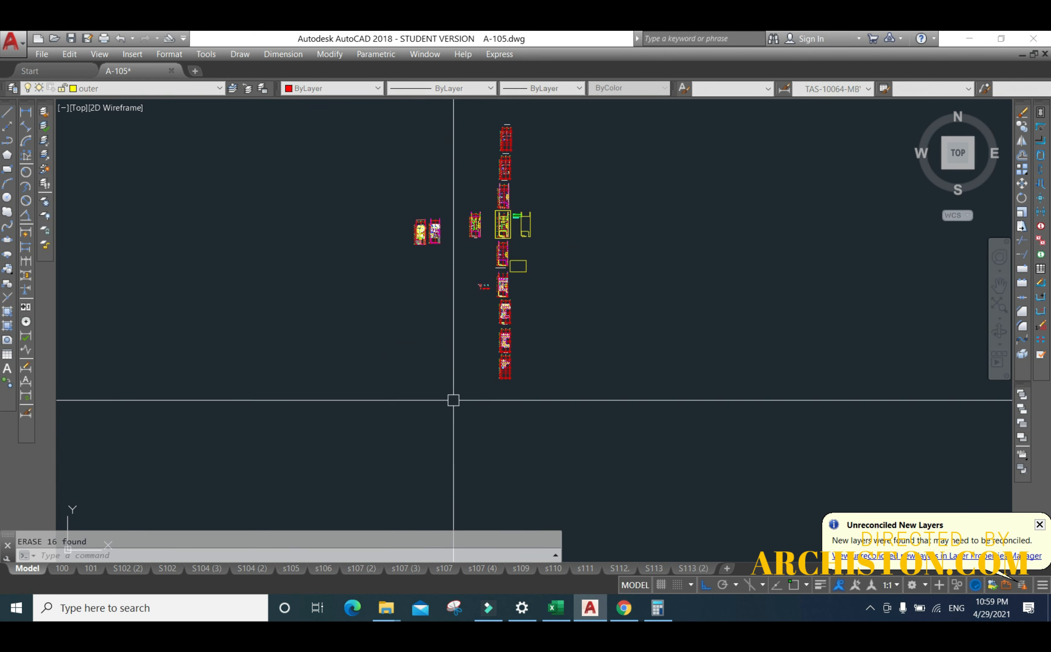
- Examine the columns and grade beams of the beam and slab framing plan between grids F and K
scroll(503, 322, "up", 5)
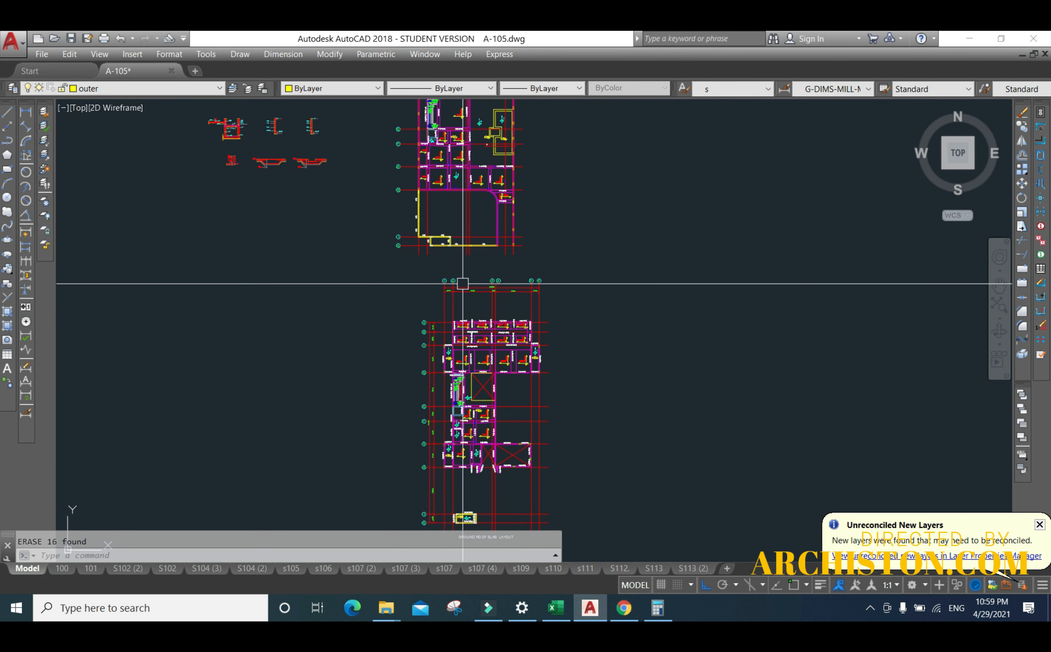
middle_click_drag(443, 322, 447, 404)
mouse_move(445, 238)
middle_mouse_down()
mouse_move(446, 316)
mouse_move(448, 186)
middle_mouse_up()
scroll(446, 245, "up", 5)
middle_click_drag(406, 383, 424, 267)
scroll(427, 298, "up", 5)
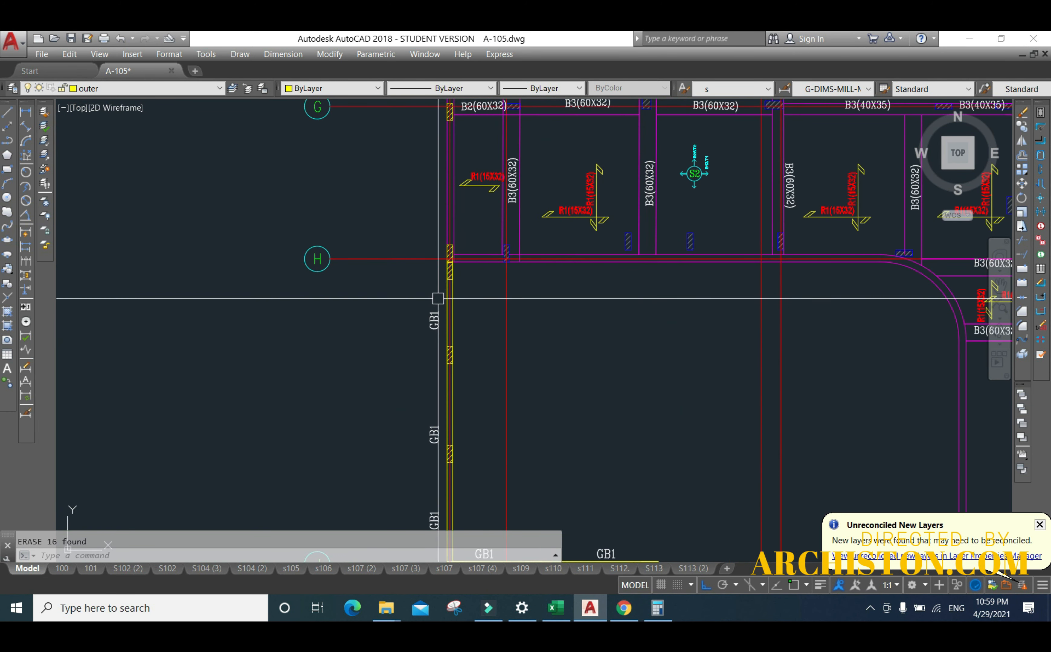
scroll(409, 285, "up", 3)
scroll(387, 278, "down", 4)
scroll(386, 279, "down", 3)
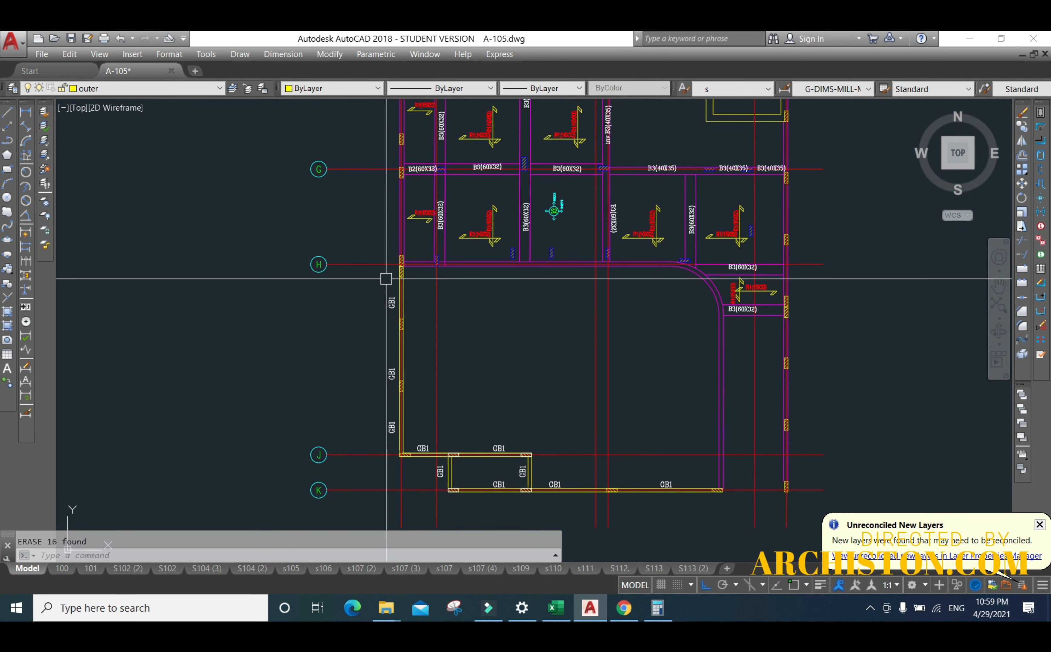
middle_click_drag(380, 384, 361, 407)
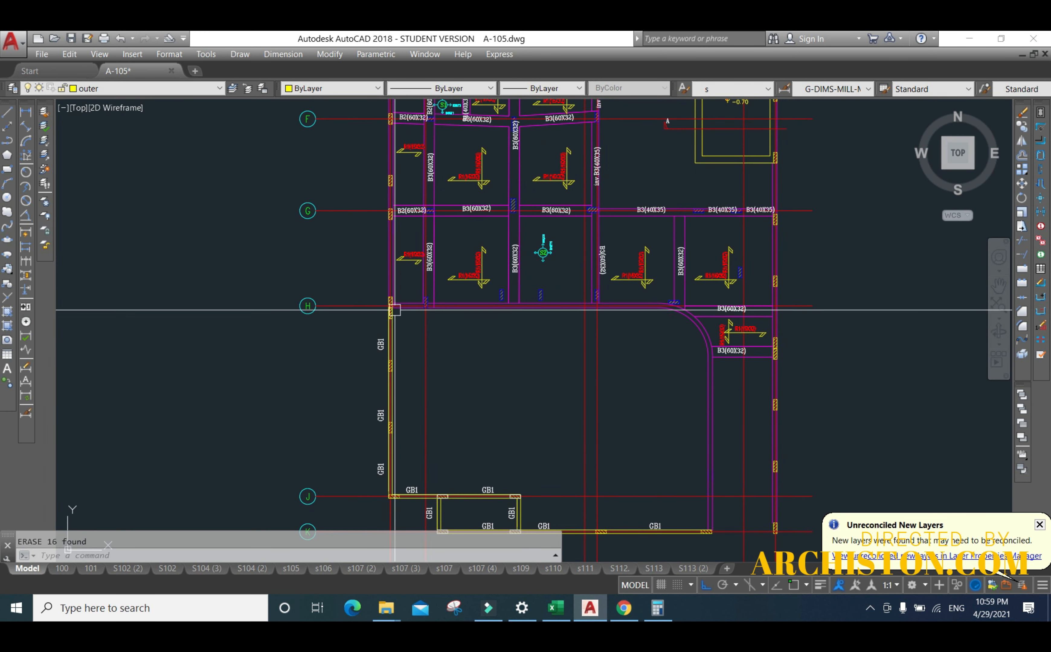
- Select one yellow boundary column and the neighbouring blue interior column at grid H, and isolate their layers
scroll(406, 290, "up", 4)
scroll(378, 298, "up", 3)
scroll(378, 262, "down", 3)
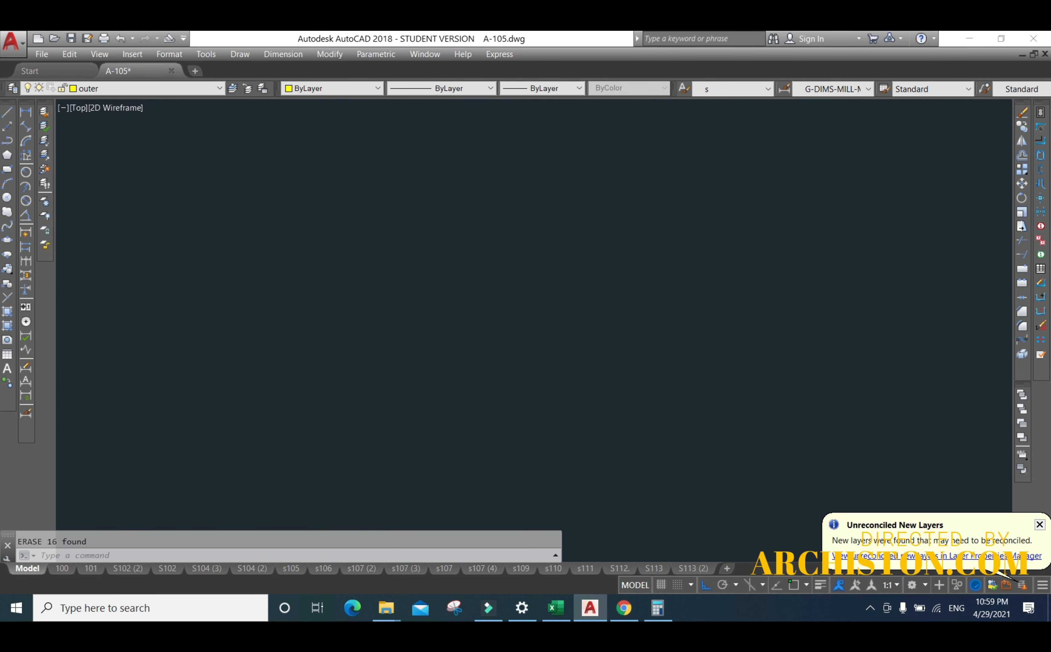
scroll(352, 287, "down", 3)
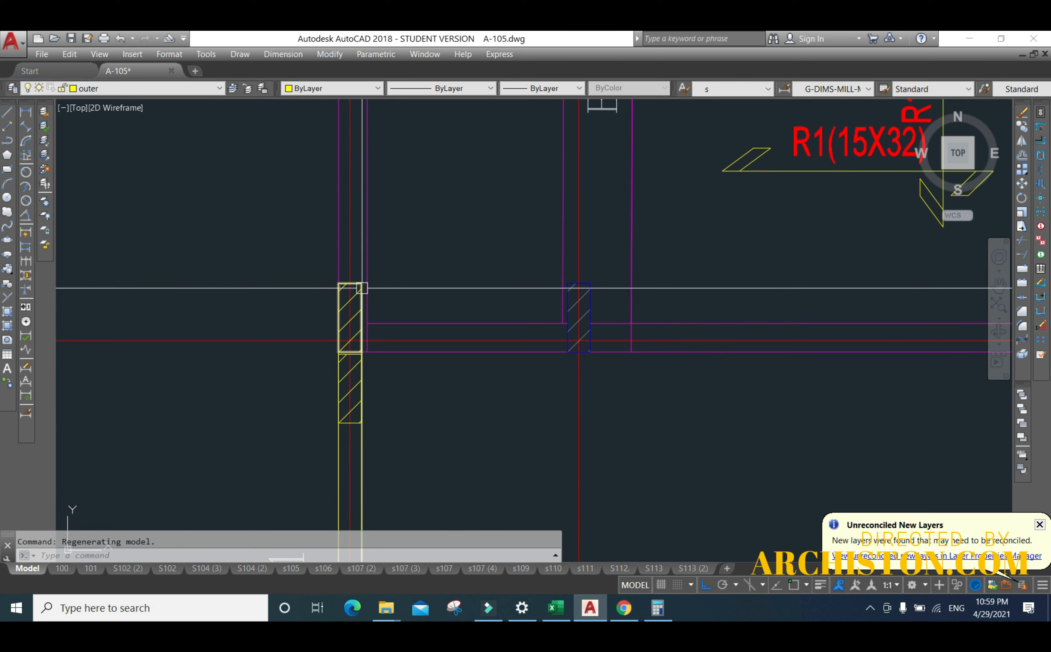
scroll(362, 286, "up", 2)
left_click(360, 280)
scroll(340, 288, "down", 2)
scroll(580, 282, "up", 2)
middle_click_drag(725, 282, 453, 318)
left_click(539, 296)
scroll(537, 296, "down", 8)
scroll(458, 313, "down", 4)
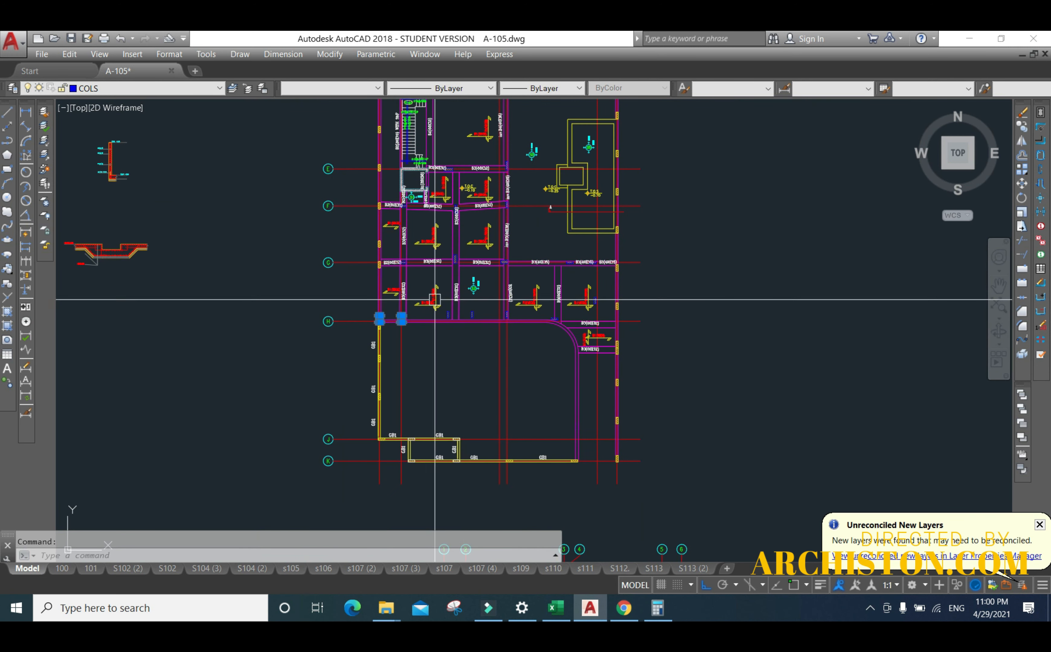
left_click(45, 142)
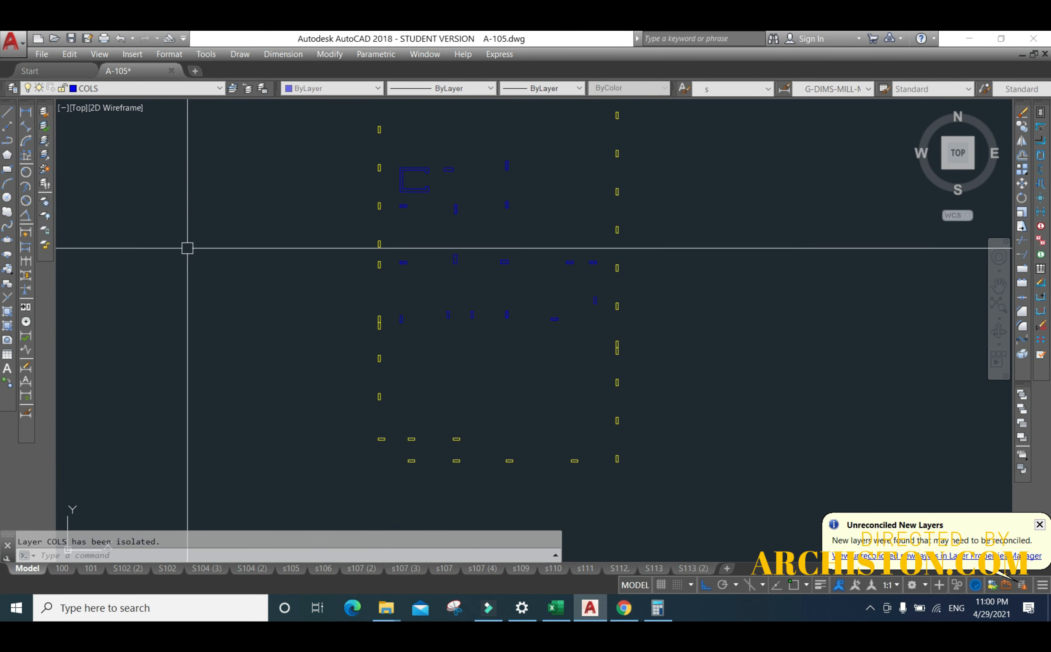
- Start the total area command TAR and select the upper columns plus the lower interior and right-hand boundary columns
scroll(446, 247, "up", 6)
scroll(392, 313, "down", 2)
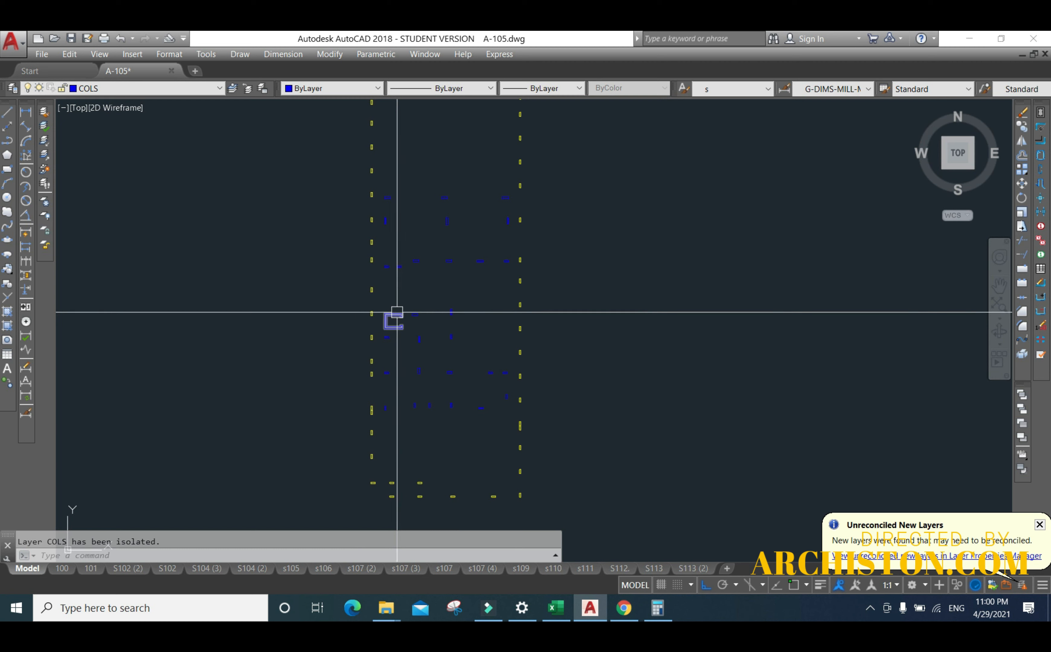
type("TAR")
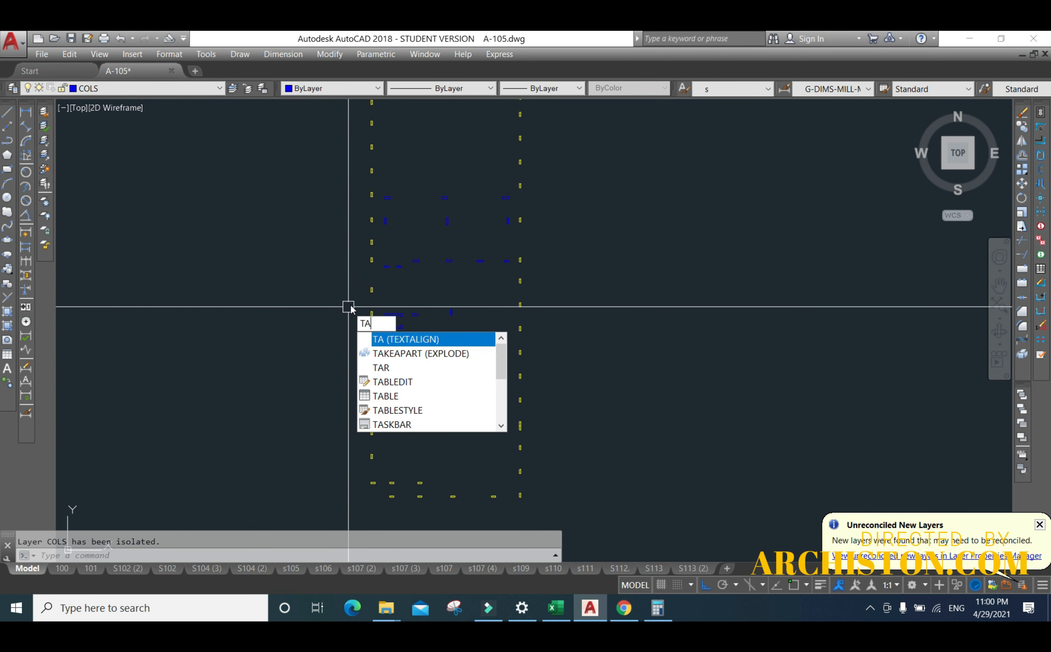
key("Return")
middle_click_drag(352, 312, 403, 372)
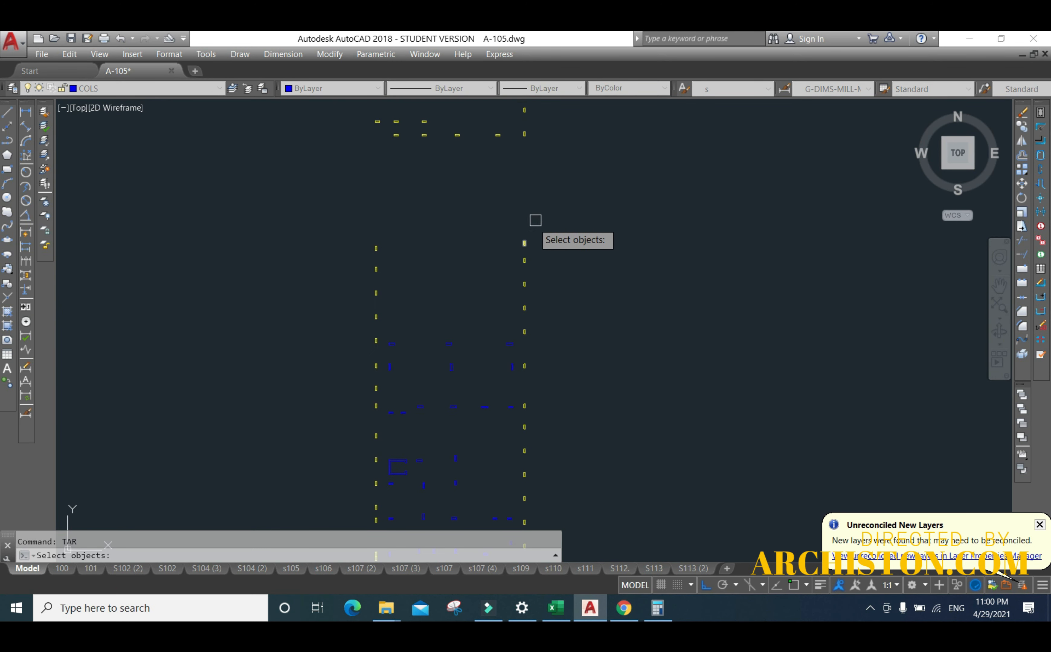
left_click(540, 212)
left_click(300, 388)
middle_click_drag(532, 443, 527, 258)
left_click(544, 173)
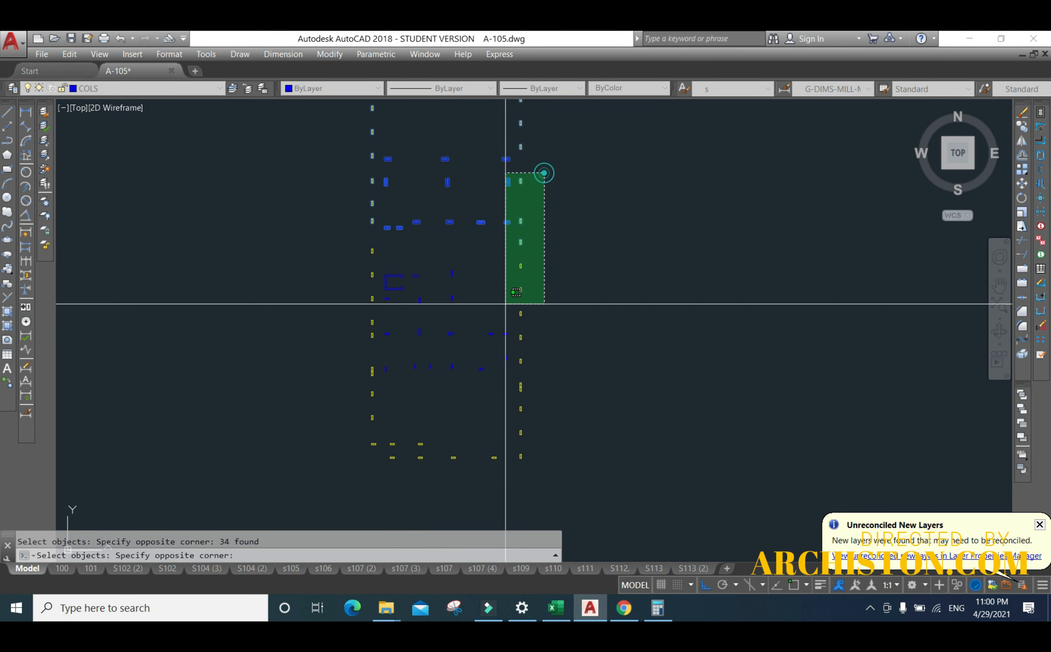
left_click(406, 466)
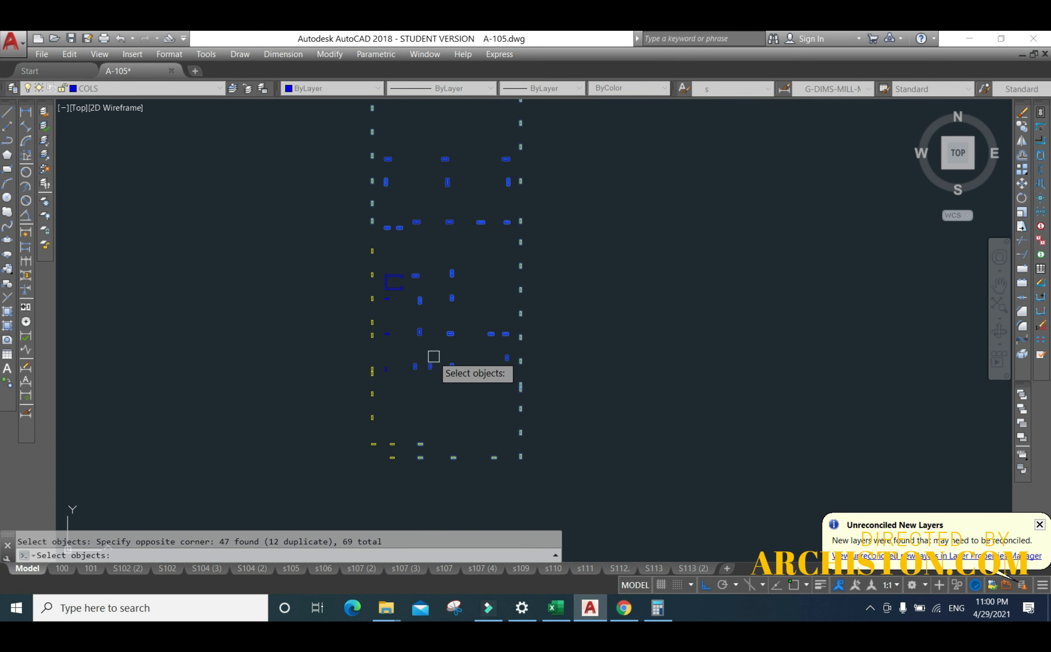
- Add the remaining left-hand columns to the selection, leaving out the C-shaped core wall, and calculate and copy the total area
scroll(396, 312, "up", 2)
left_click(397, 320)
middle_click_drag(289, 528, 316, 412)
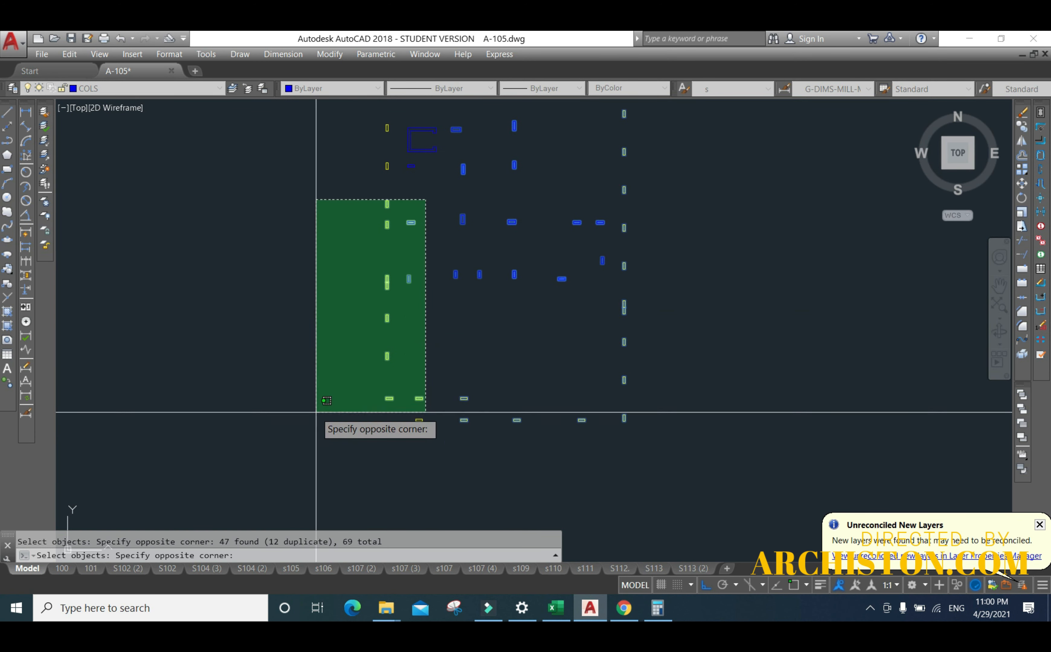
left_click(293, 444)
scroll(310, 345, "up", 4)
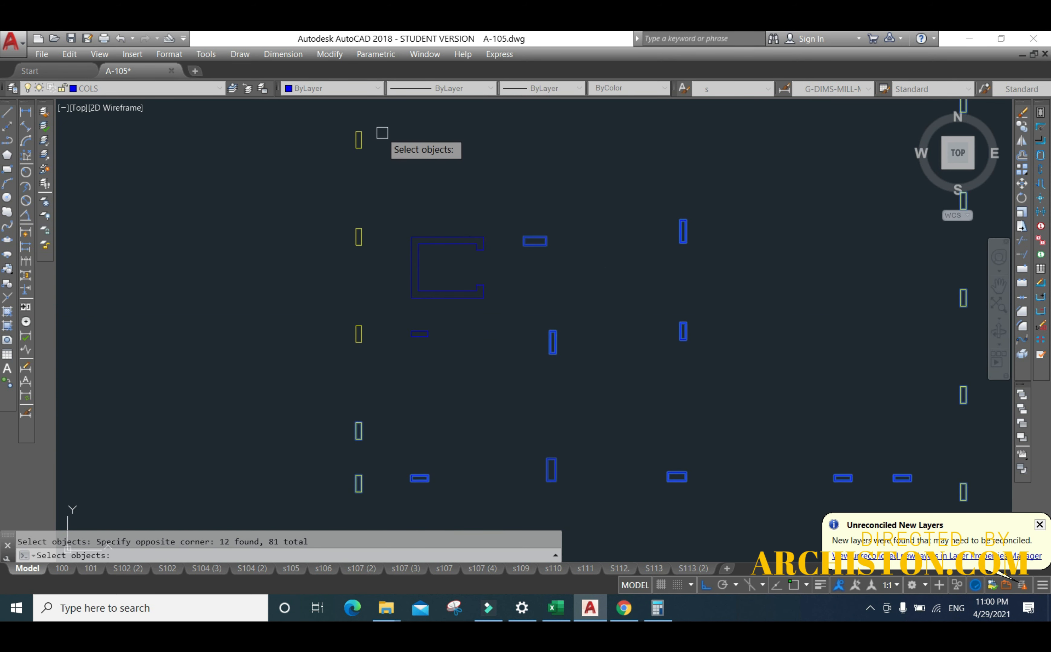
scroll(382, 133, "down", 4)
left_click(385, 118)
left_click(255, 365)
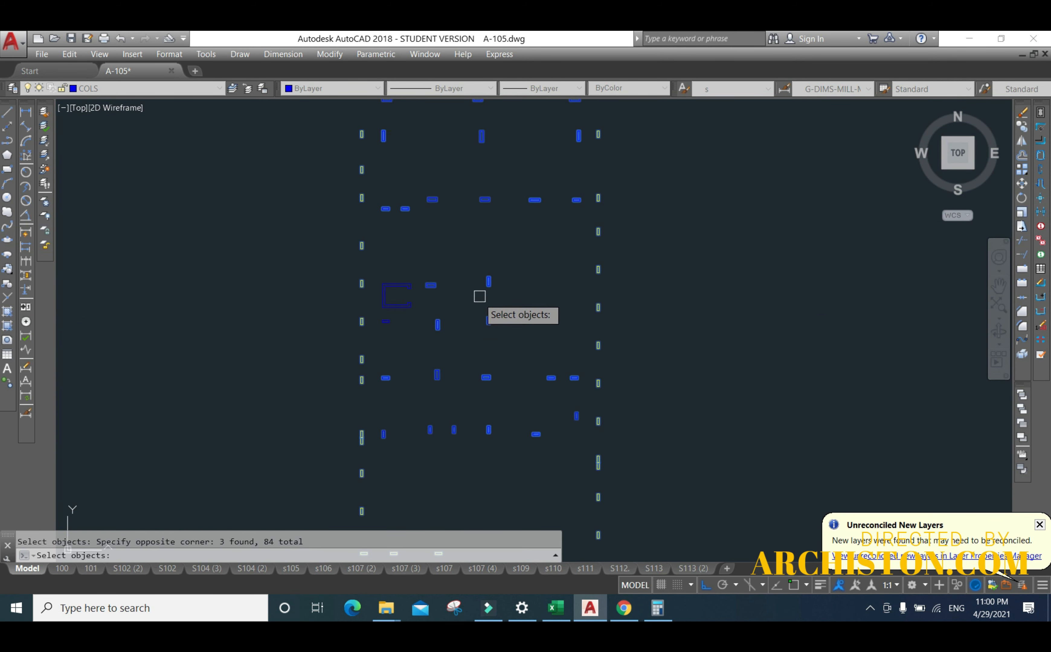
middle_click_drag(525, 276, 465, 350)
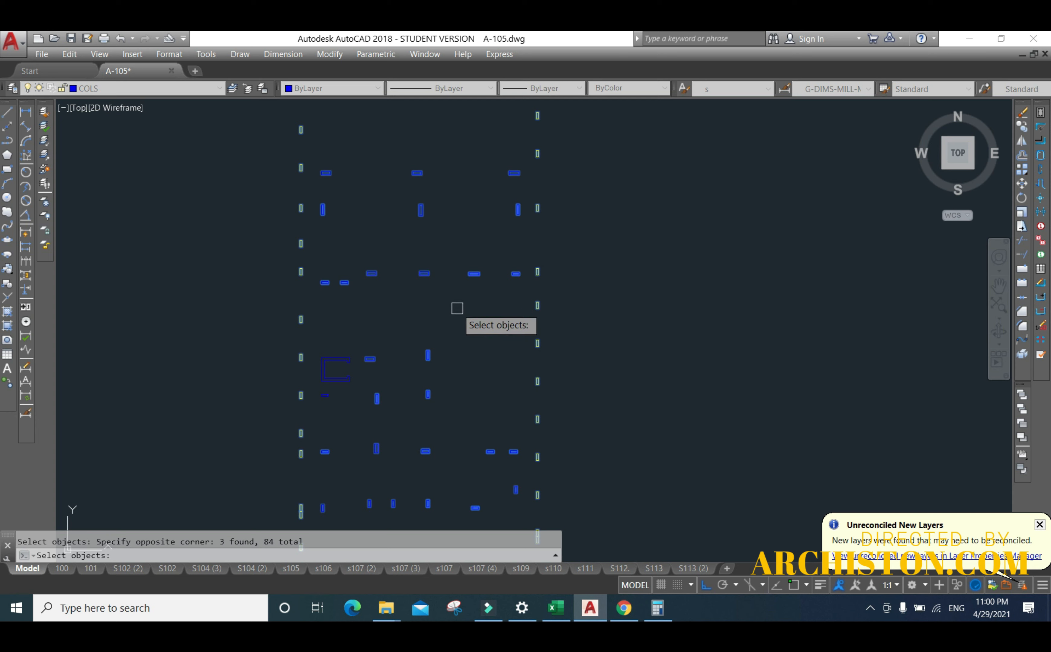
key("Return")
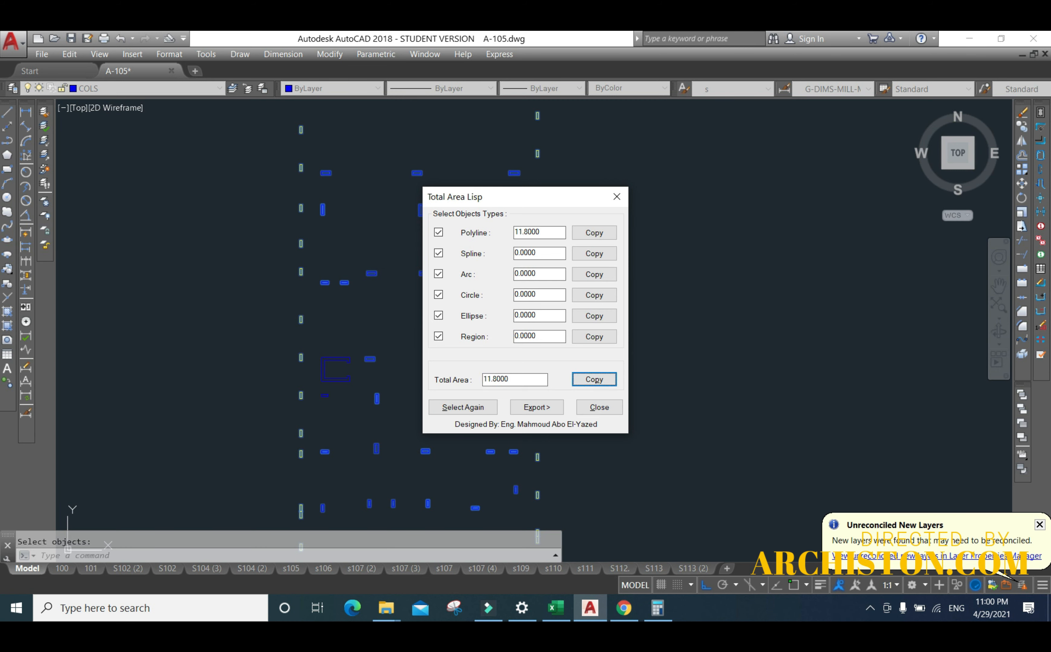
- Switch to the Excel workbook and enter the label "columns" in cell A27 of Sheet2
left_click(557, 607)
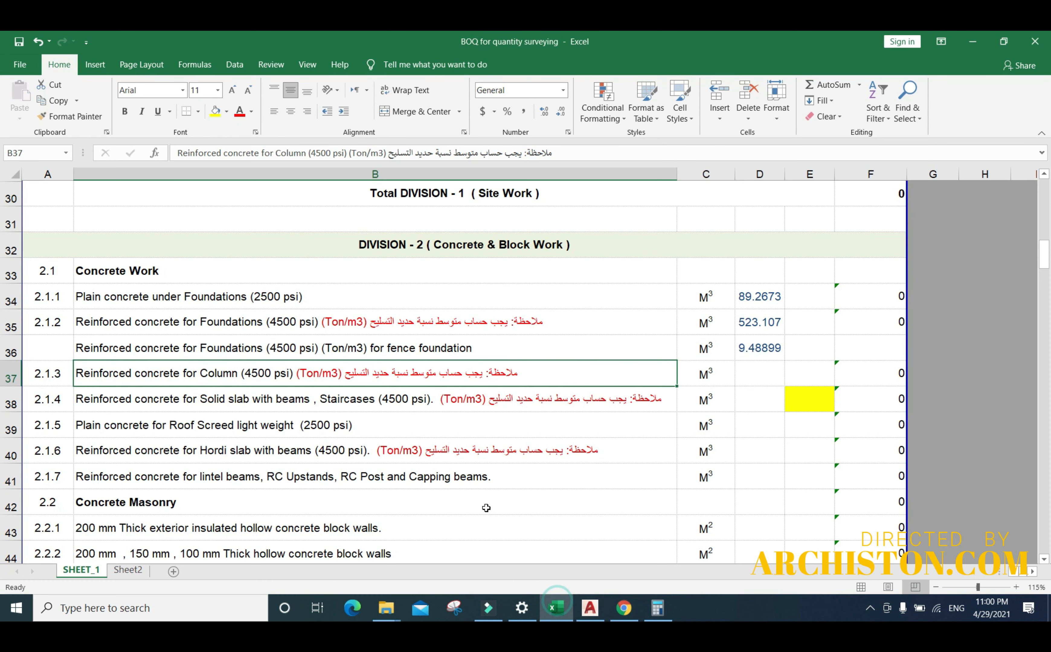
left_click(129, 570)
scroll(79, 505, "down", 2)
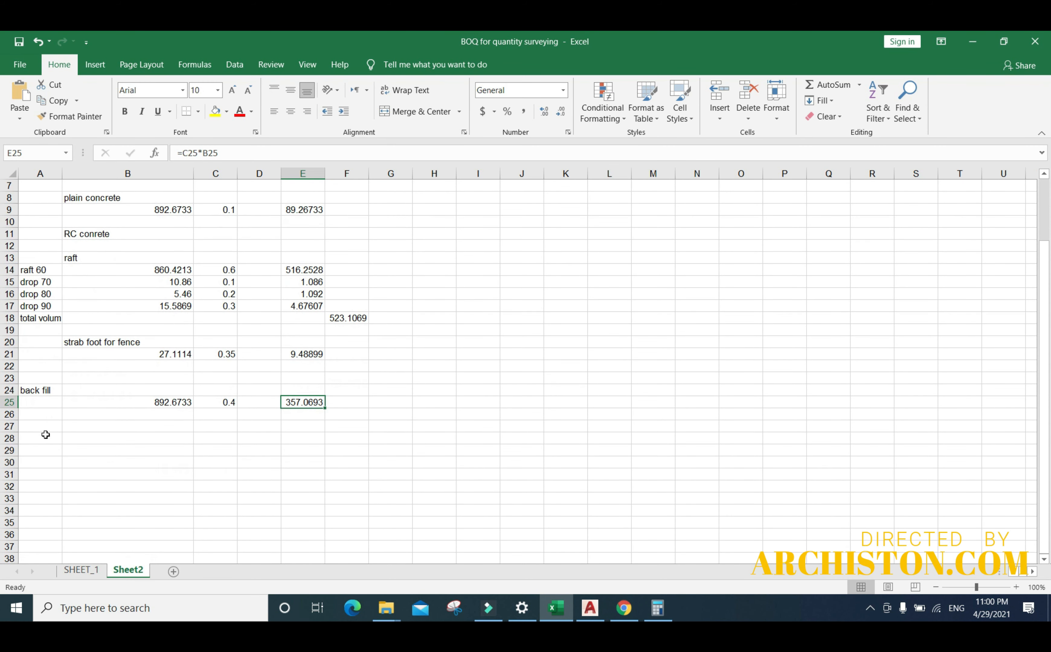
type("columns")
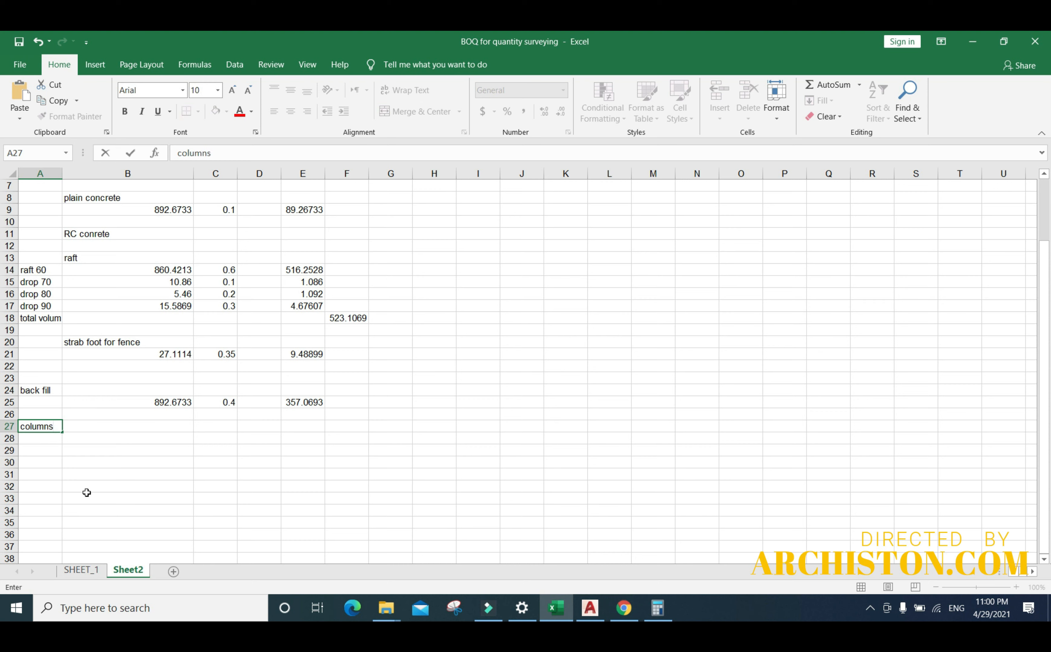
left_click(86, 493)
- Paste the copied column area of 11.8 into cell B28 and select C28 for the height
left_click(96, 436)
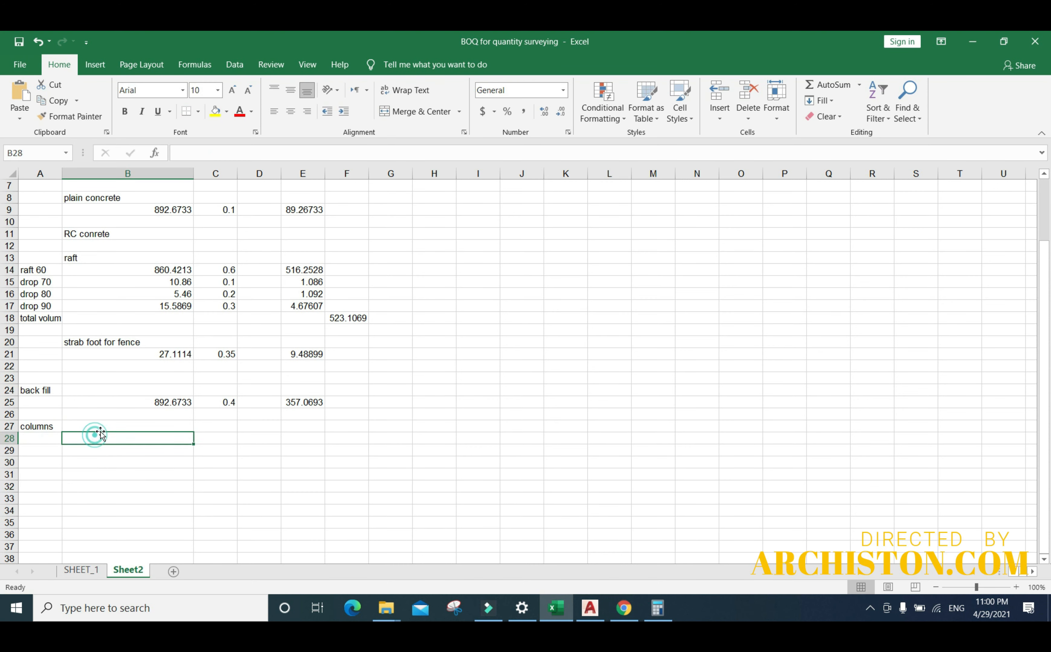
right_click(123, 439)
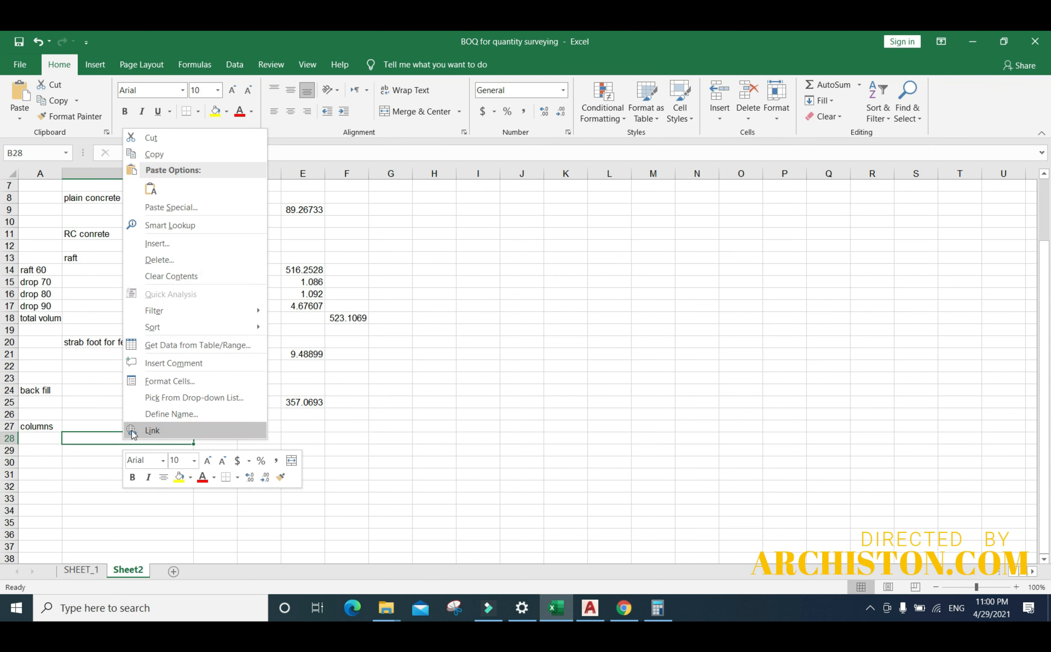
left_click(151, 189)
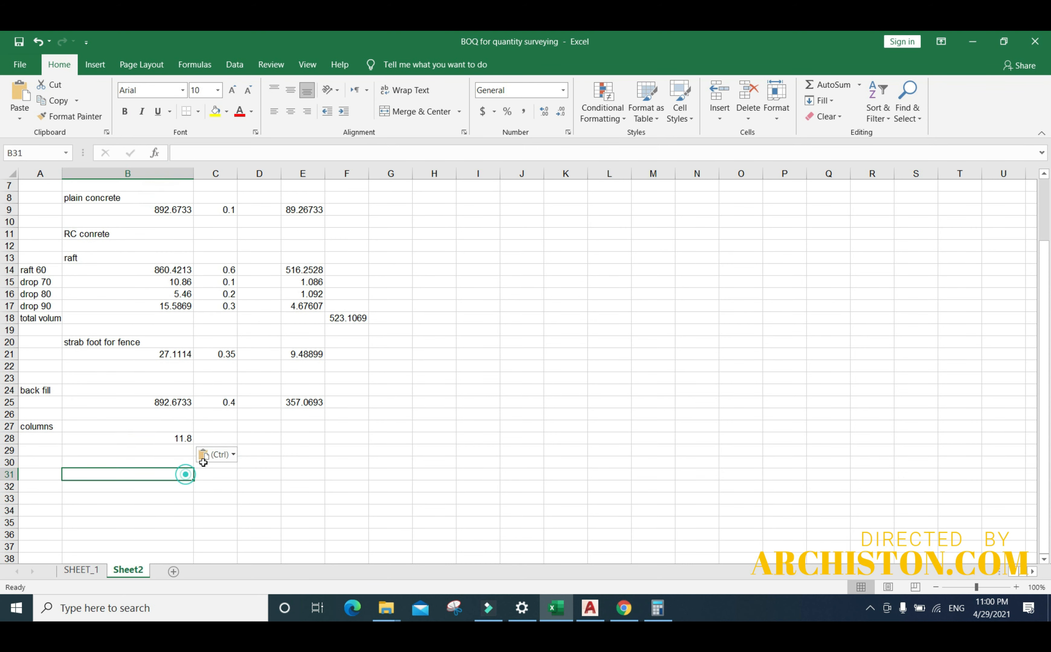
left_click(212, 446)
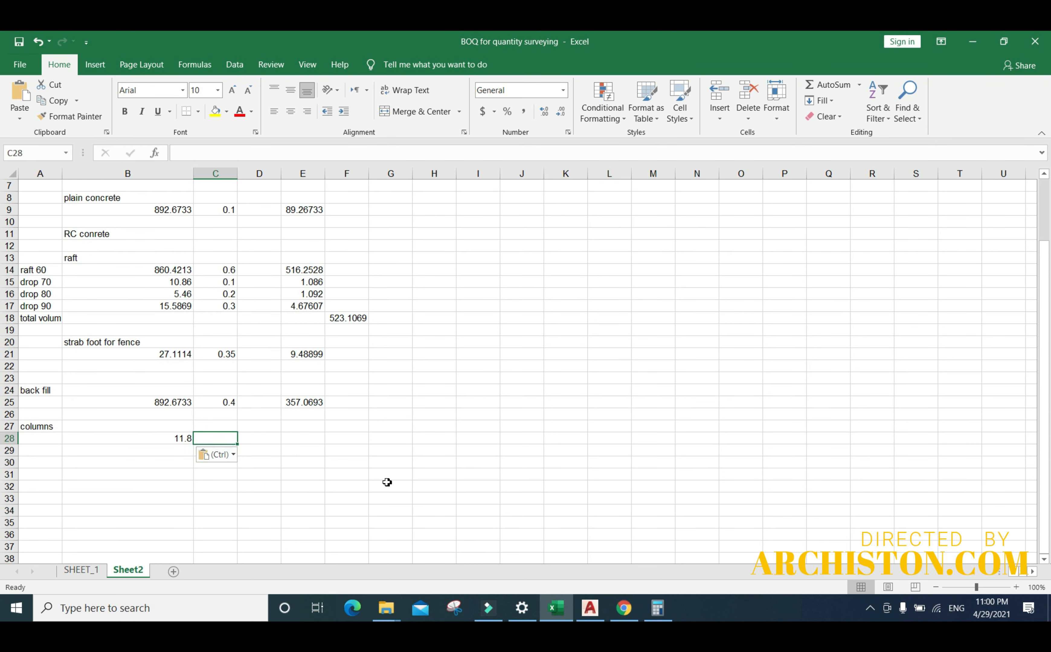
- Switch to AutoCAD, close the Total Area Lisp results, and turn on all layers with LAYON
left_click(589, 609)
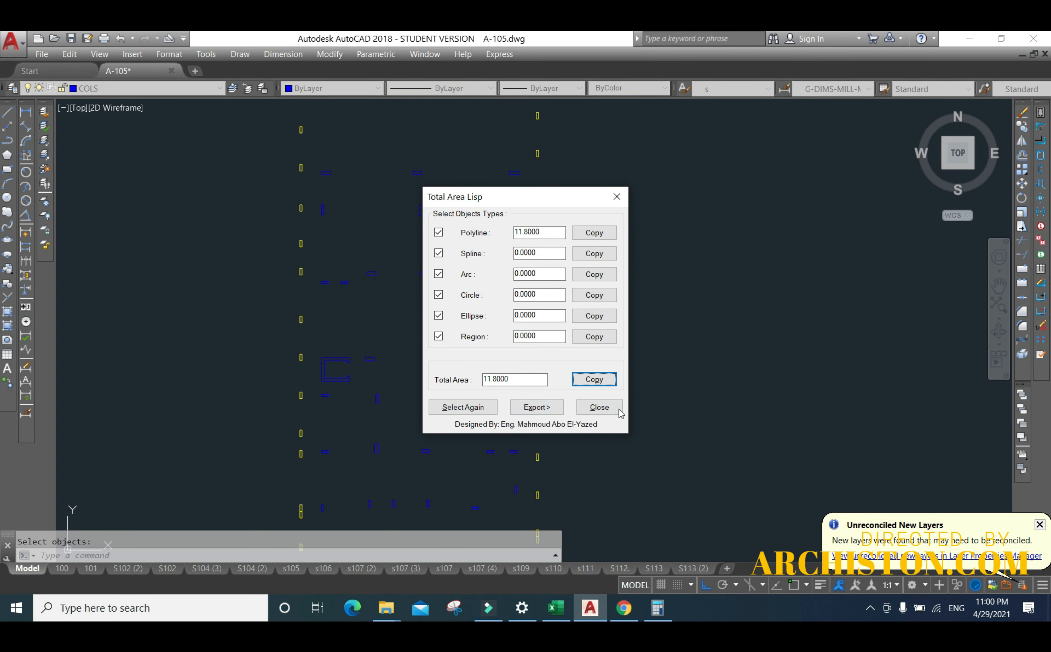
left_click(599, 408)
type("l")
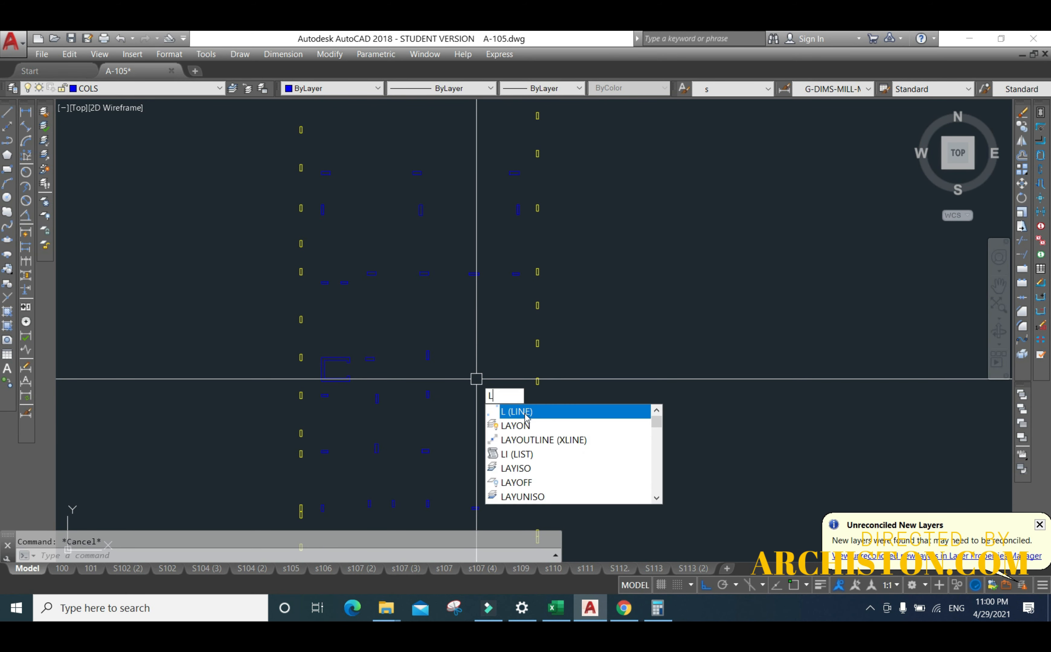
left_click(518, 426)
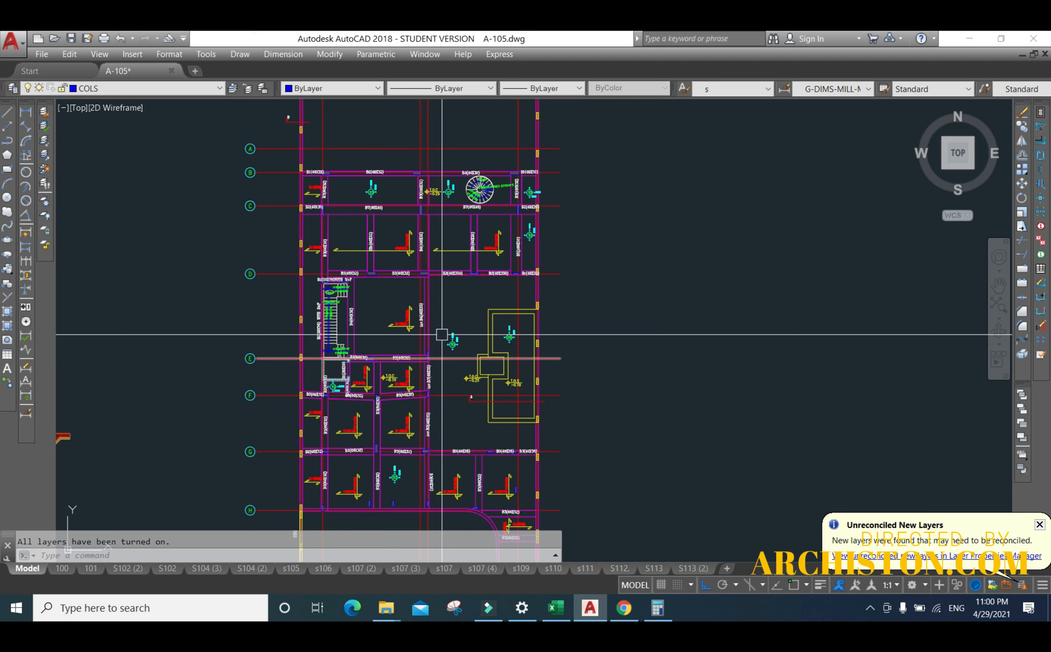
- Examine the T.O.C and T.O.S level marks between grids E and F for working out the column height
scroll(500, 430, "up", 6)
scroll(506, 408, "down", 2)
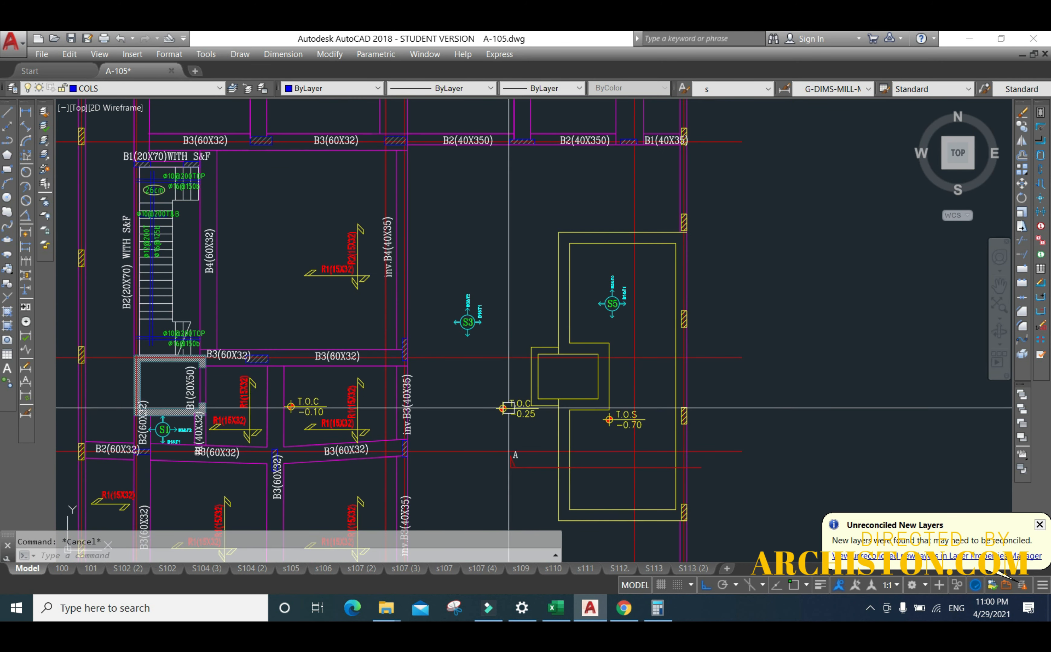
scroll(284, 425, "up", 2)
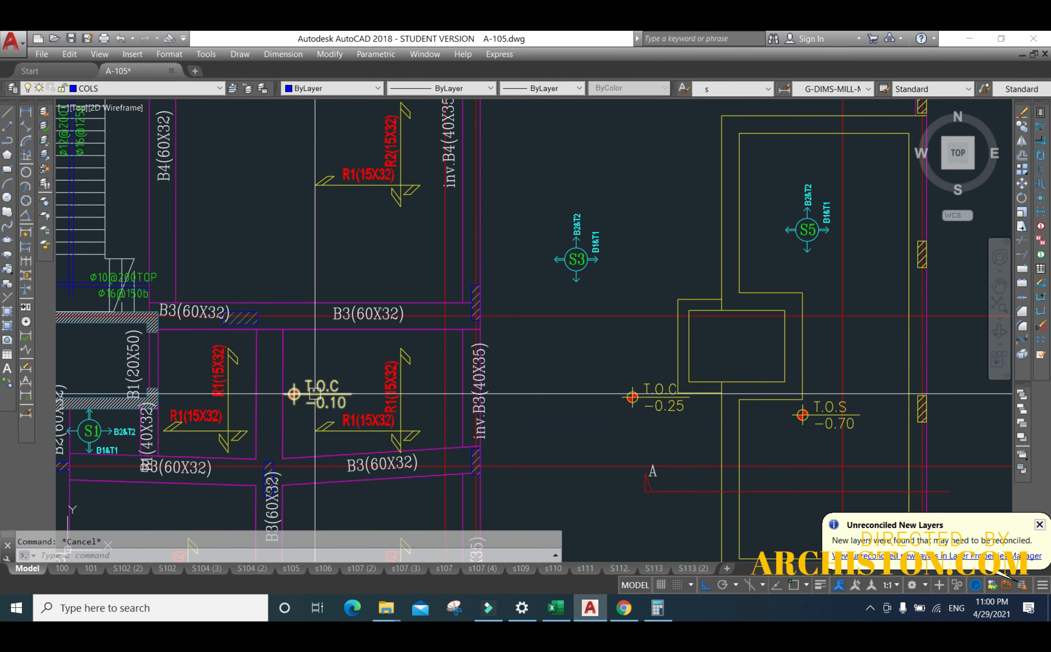
scroll(304, 405, "up", 2)
scroll(325, 404, "down", 5)
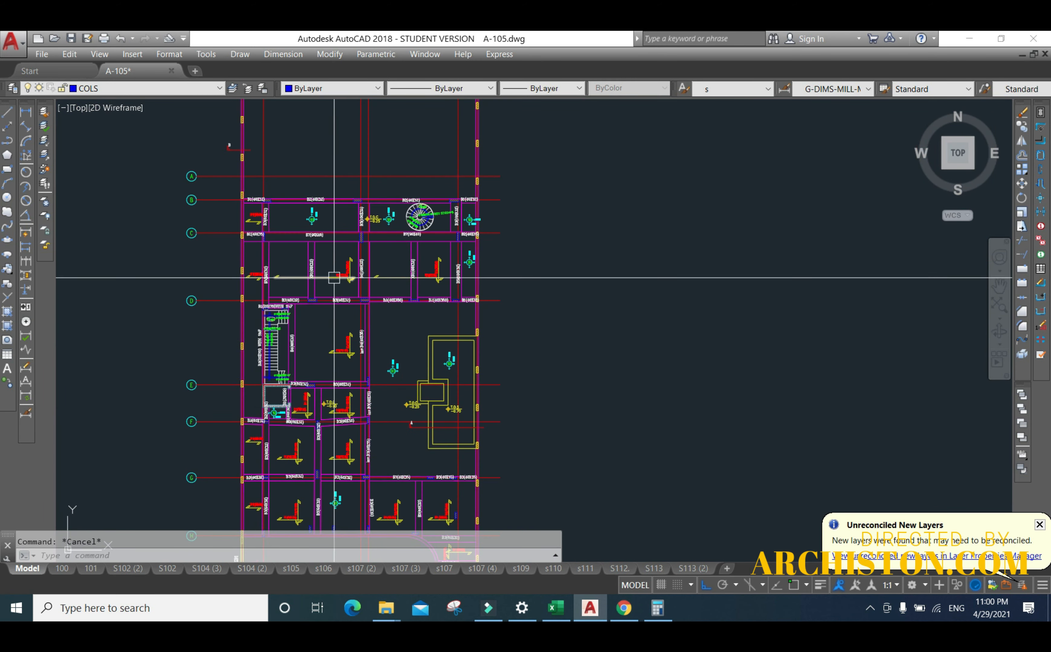
middle_click_drag(334, 277, 347, 319)
scroll(372, 456, "up", 3)
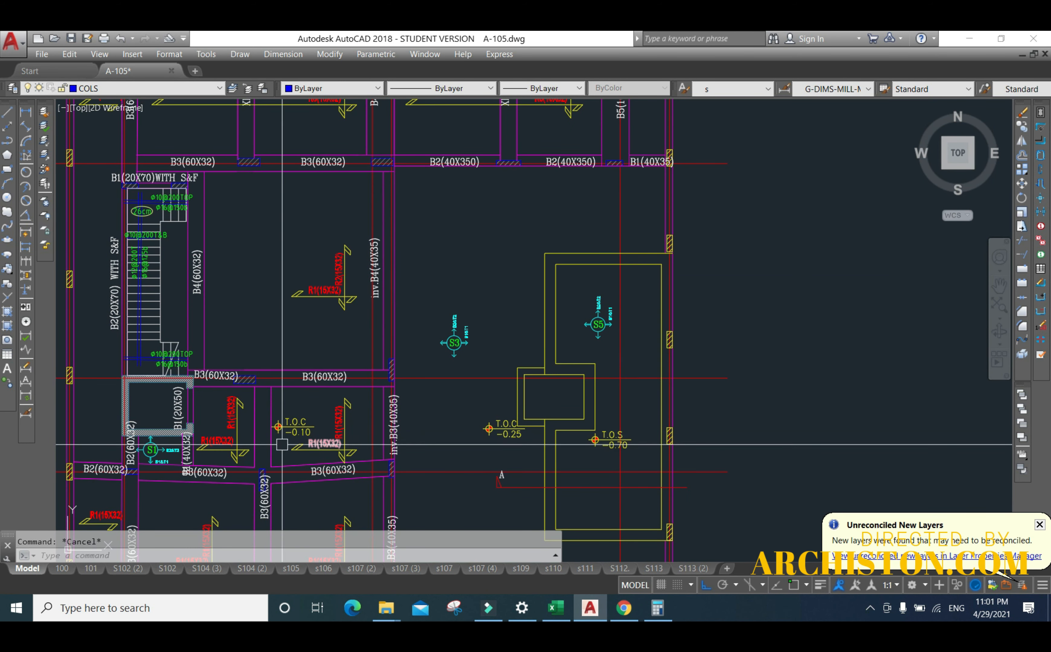
scroll(287, 434, "up", 4)
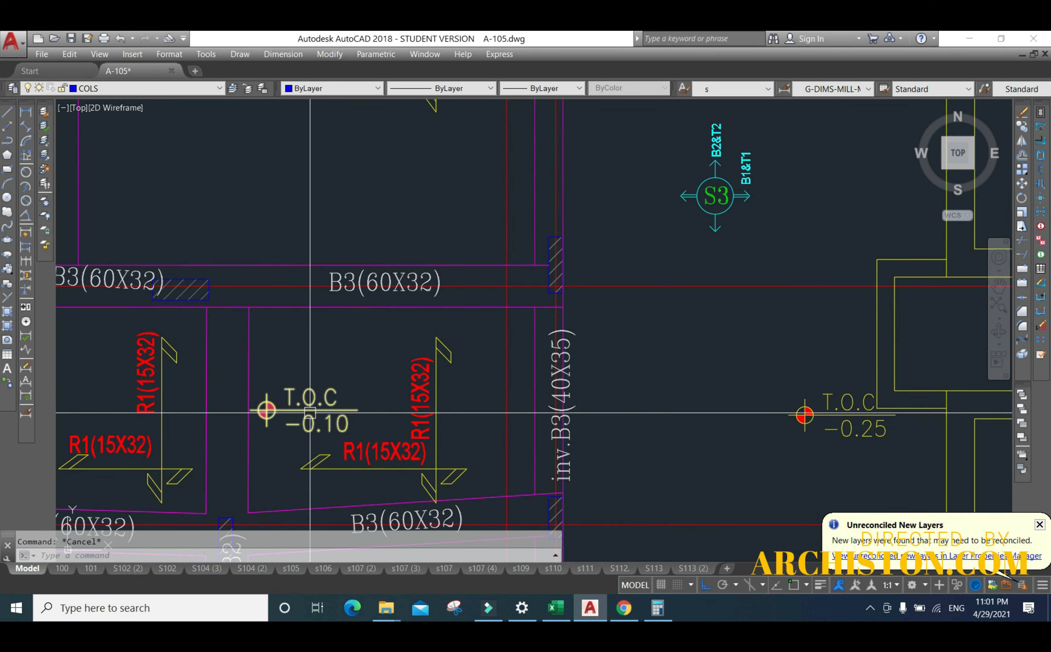
- Examine the foot layout plan across grids A to H for information on the column base level
scroll(310, 413, "down", 8)
mouse_move(320, 237)
middle_mouse_down()
mouse_move(323, 287)
mouse_move(297, 441)
mouse_move(335, 451)
middle_mouse_up()
middle_click_drag(308, 241, 329, 465)
scroll(328, 269, "up", 2)
middle_click_drag(341, 229, 341, 490)
scroll(340, 490, "down", 4)
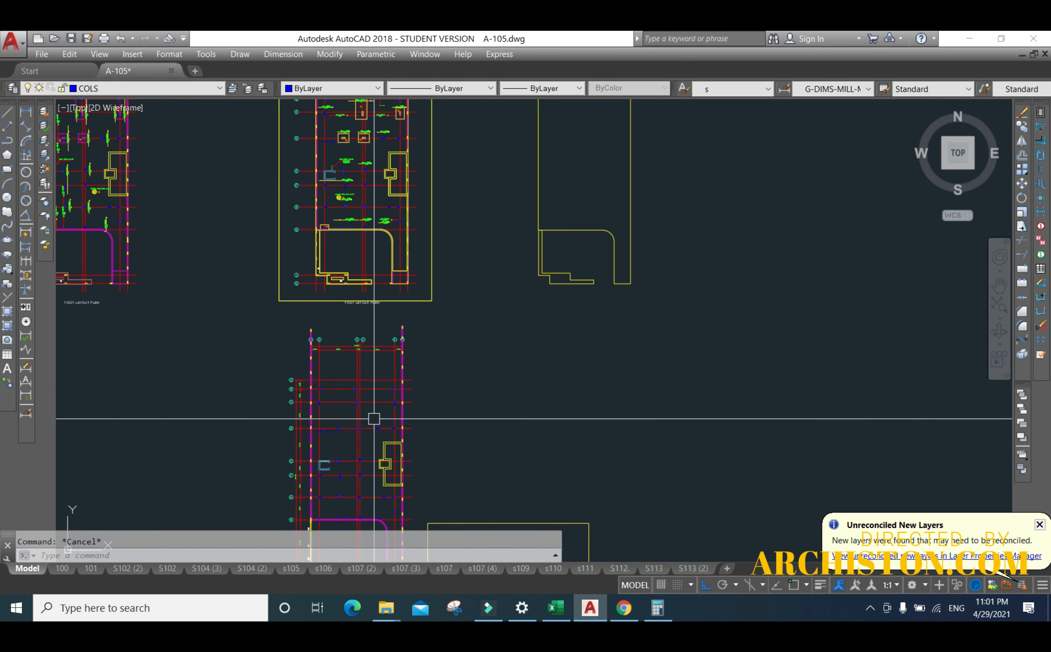
scroll(352, 207, "up", 4)
middle_click_drag(352, 207, 386, 371)
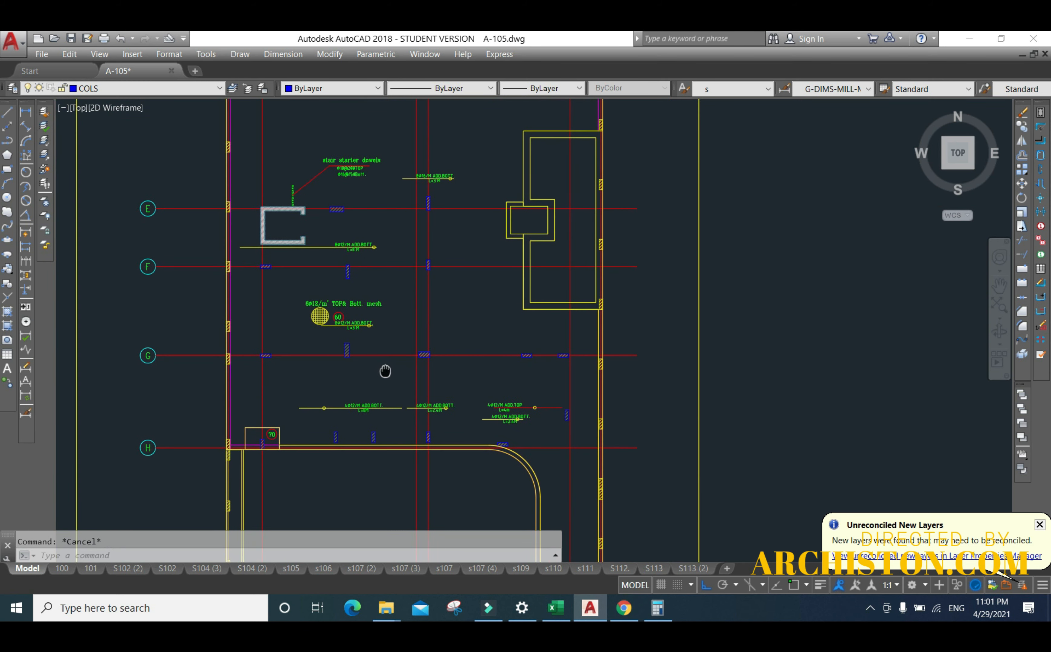
scroll(363, 298, "up", 4)
scroll(358, 385, "up", 2)
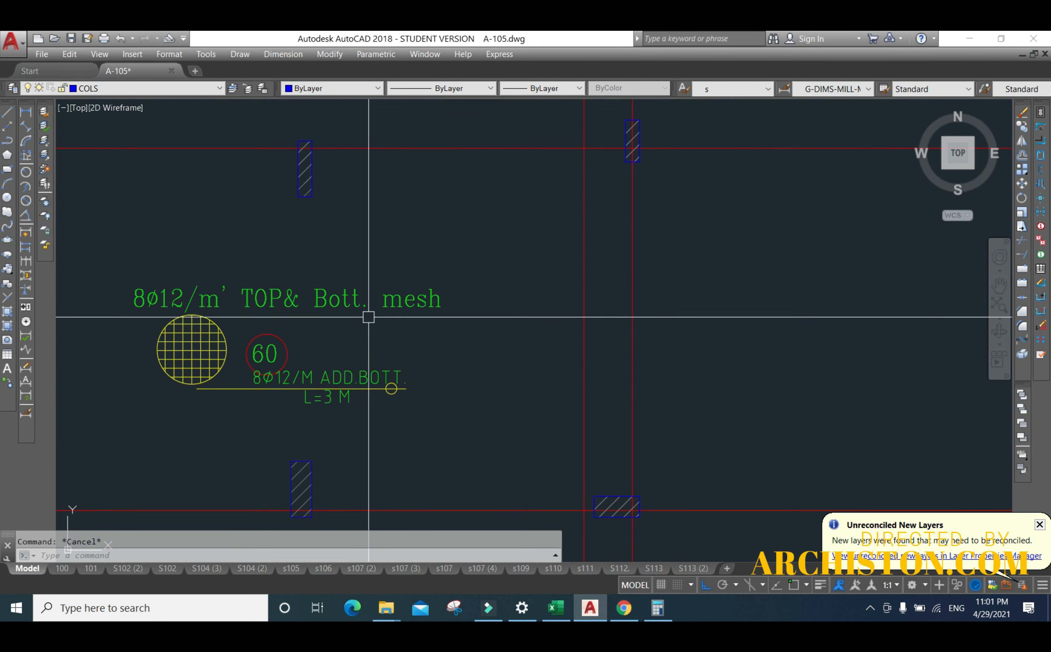
scroll(399, 253, "down", 5)
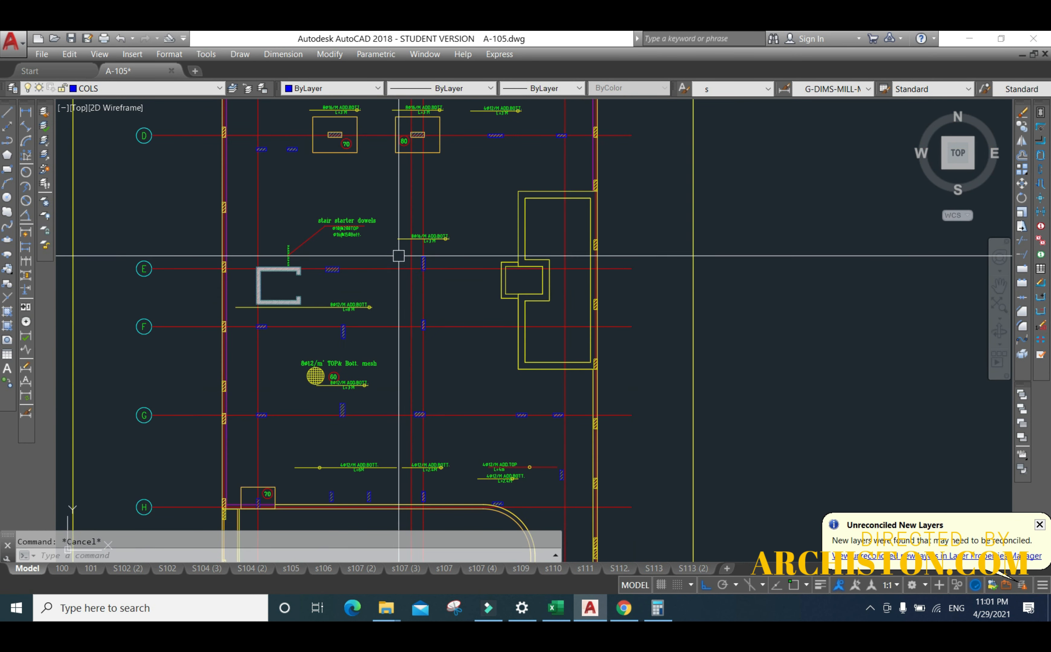
scroll(399, 242, "up", 4)
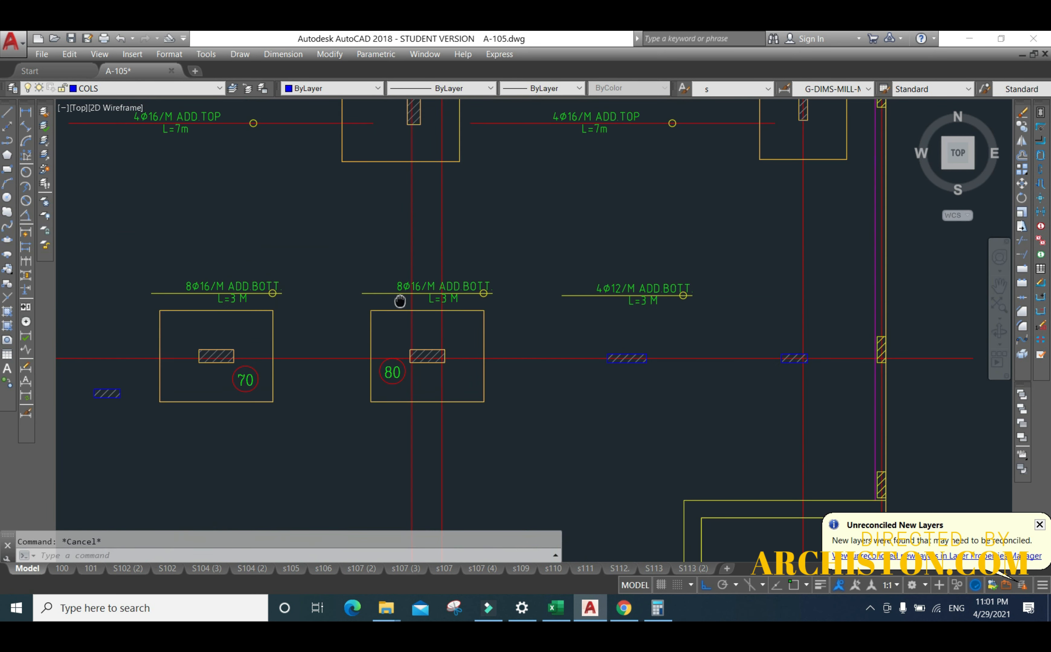
scroll(414, 338, "down", 4)
scroll(400, 315, "up", 3)
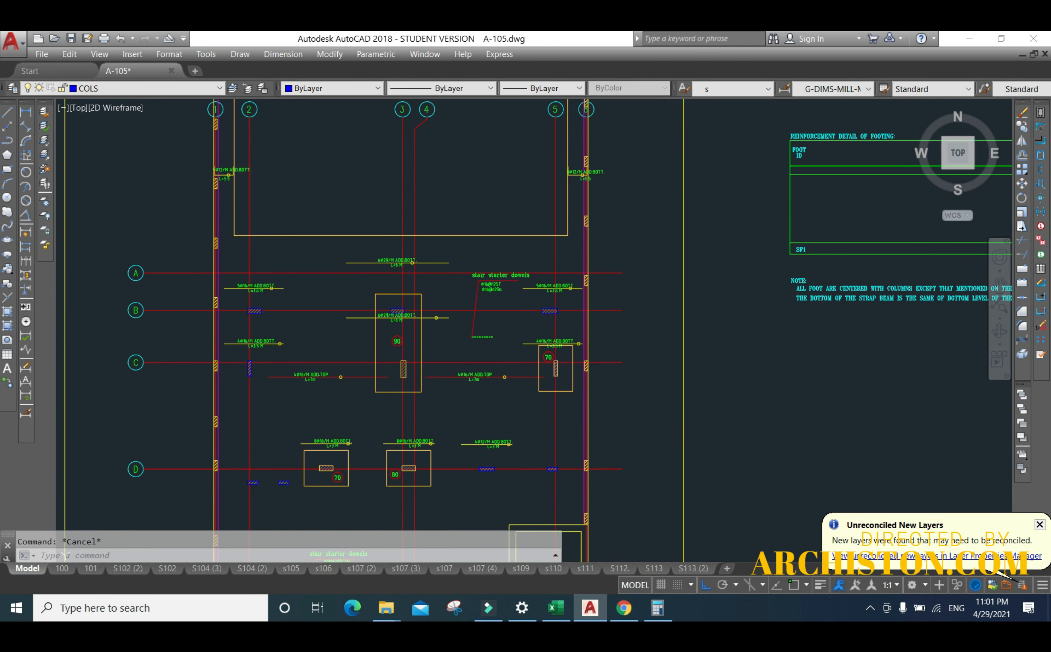
scroll(453, 301, "down", 5)
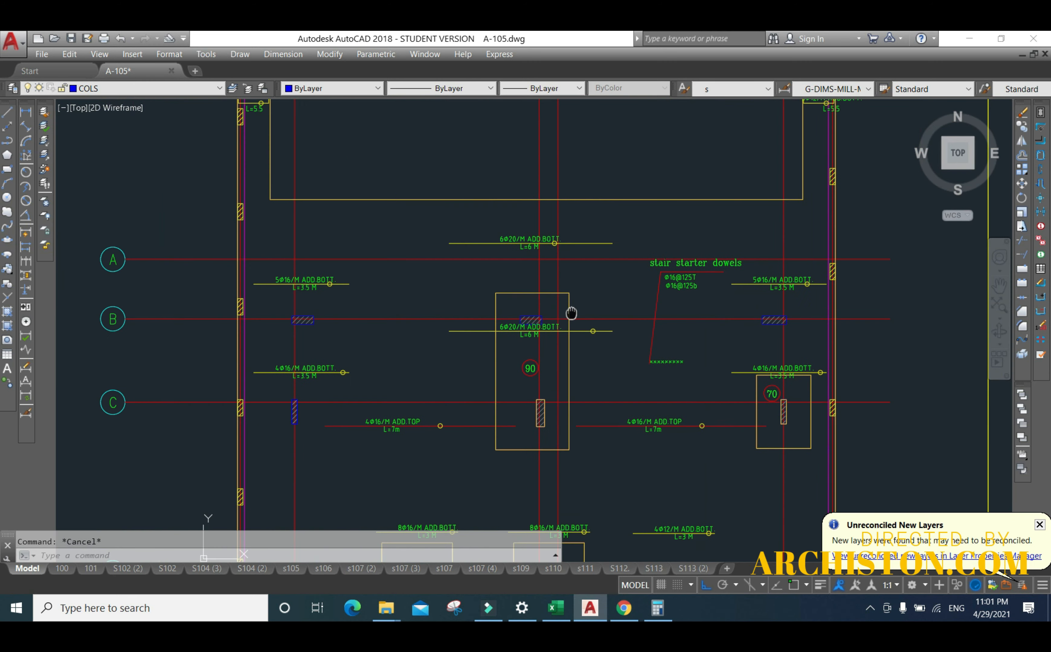
scroll(418, 376, "down", 2)
scroll(419, 376, "up", 5)
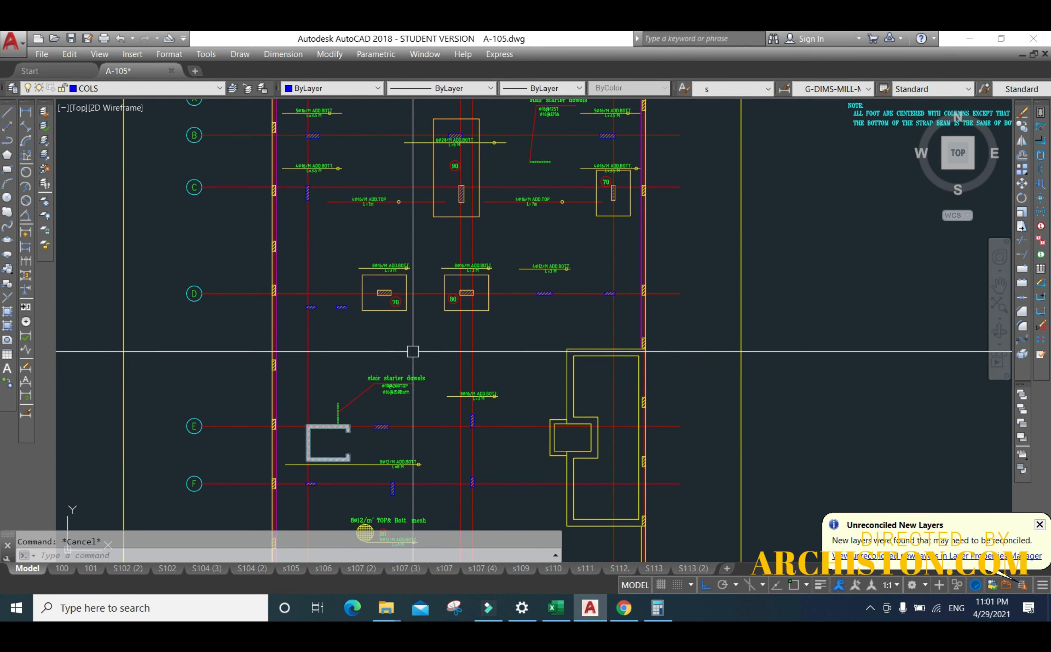
- Find the F.F.L. level mark in the car parking area of the architectural floor plan and switch to the Calculator
scroll(413, 353, "down", 6)
scroll(462, 323, "down", 2)
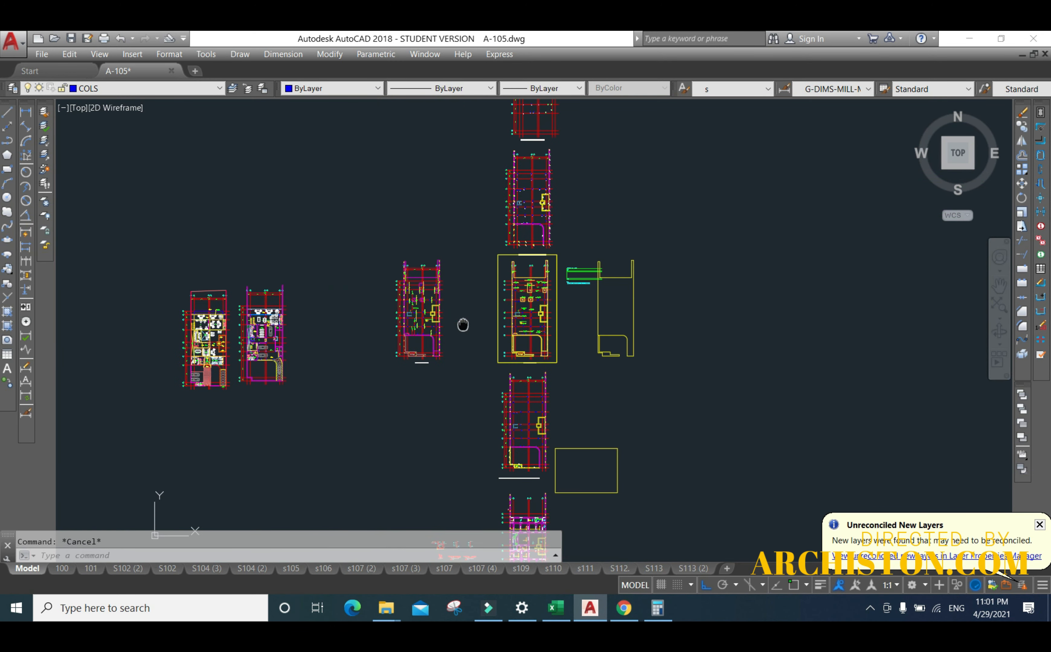
scroll(404, 329, "up", 7)
scroll(402, 348, "up", 2)
middle_click_drag(434, 391, 417, 291)
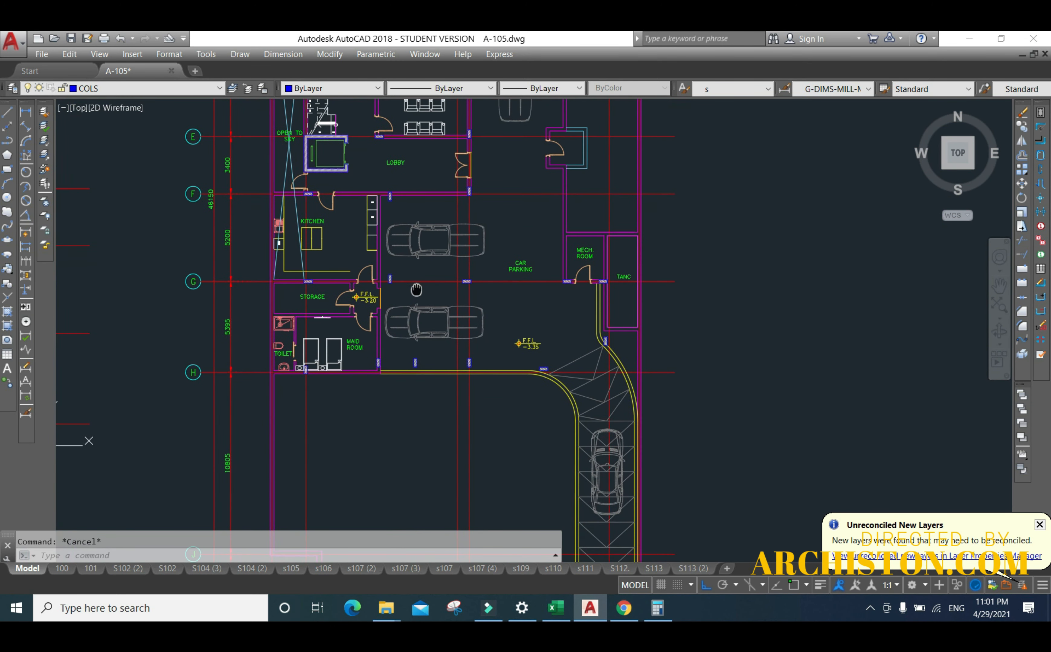
scroll(549, 352, "up", 6)
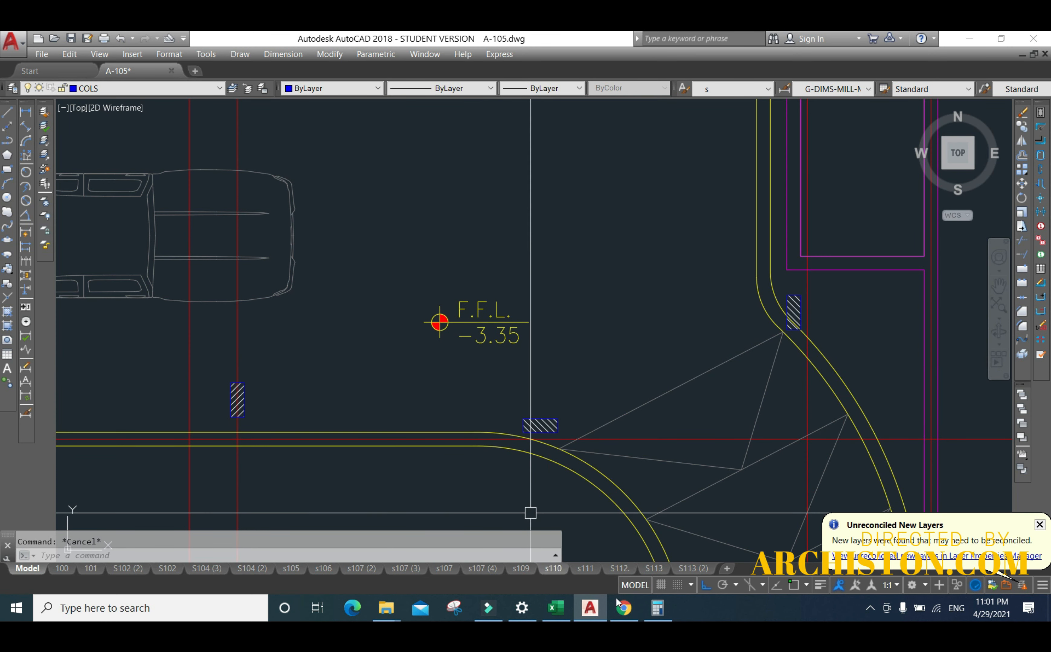
left_click(656, 614)
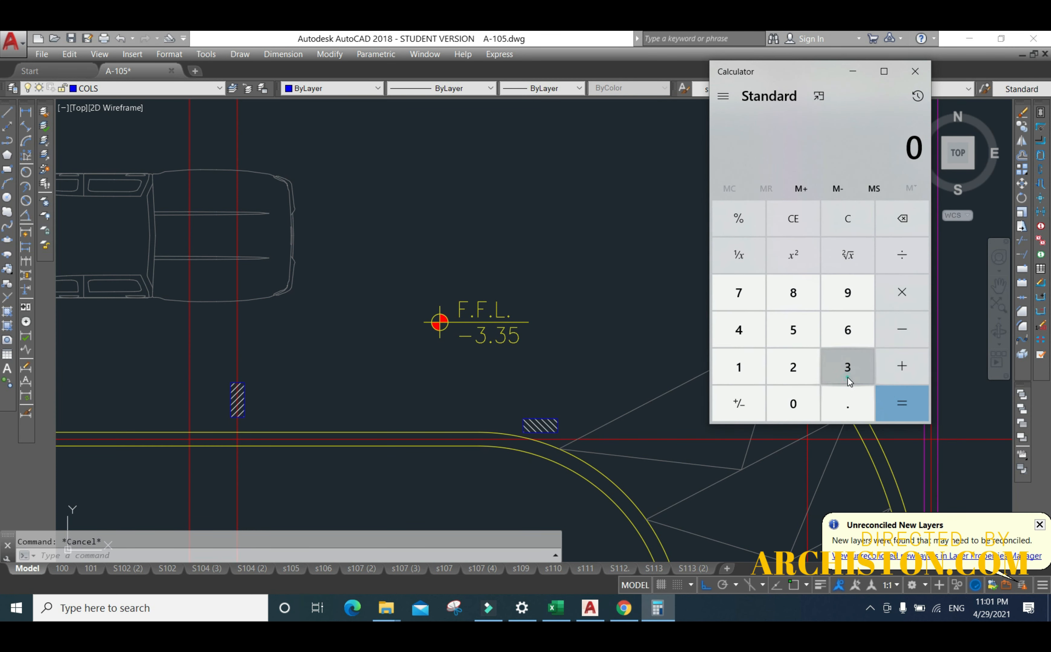
left_click(854, 372)
left_click(829, 336)
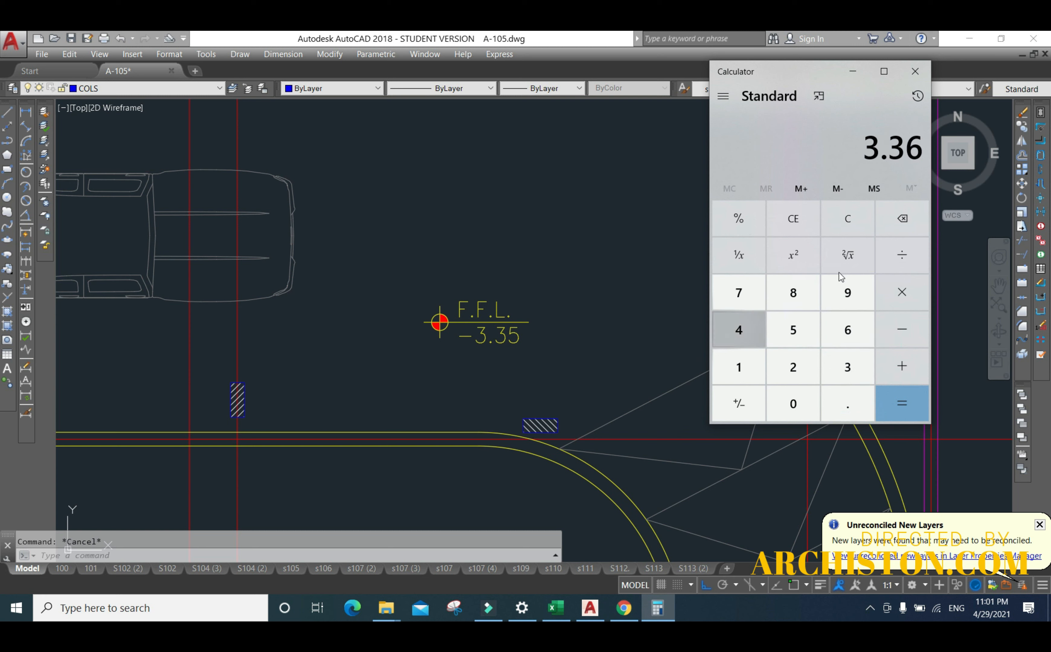
key("Escape")
left_click(847, 365)
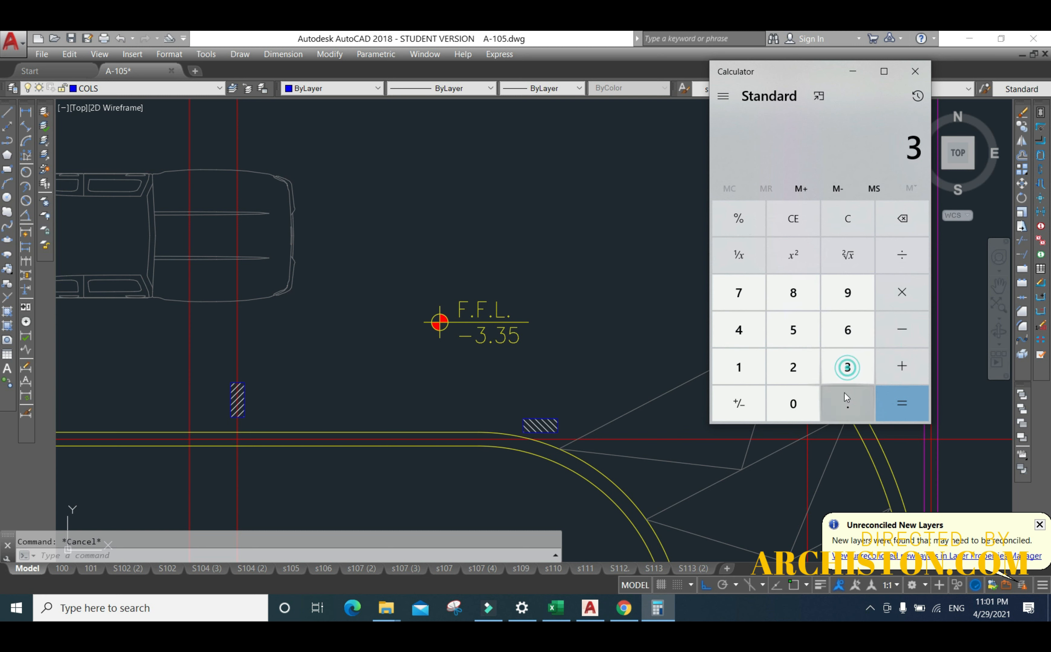
key("period")
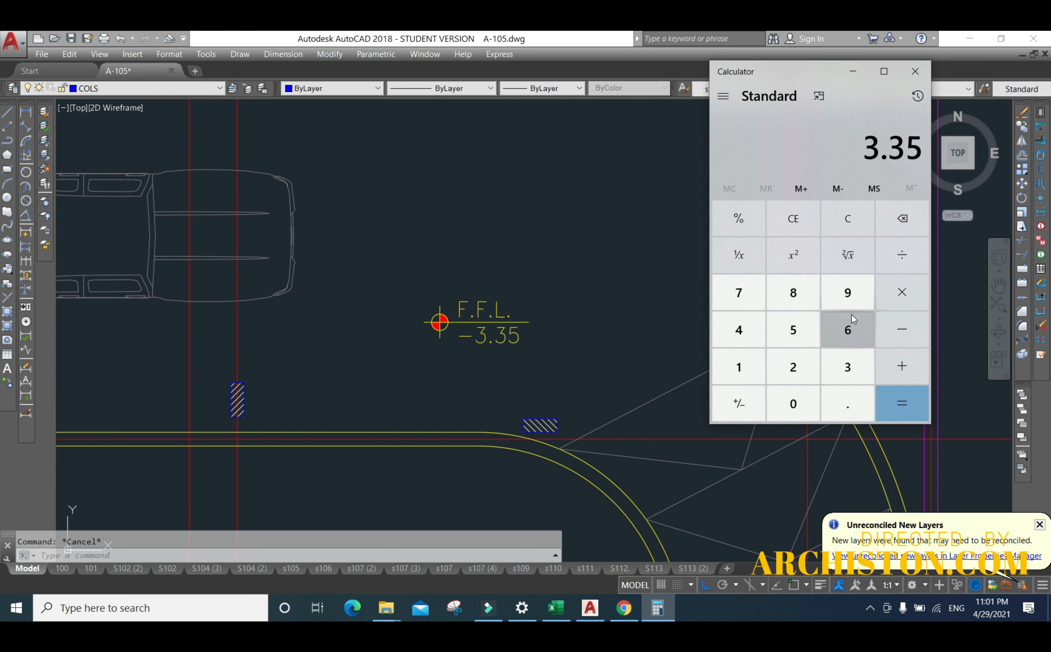
left_click(901, 330)
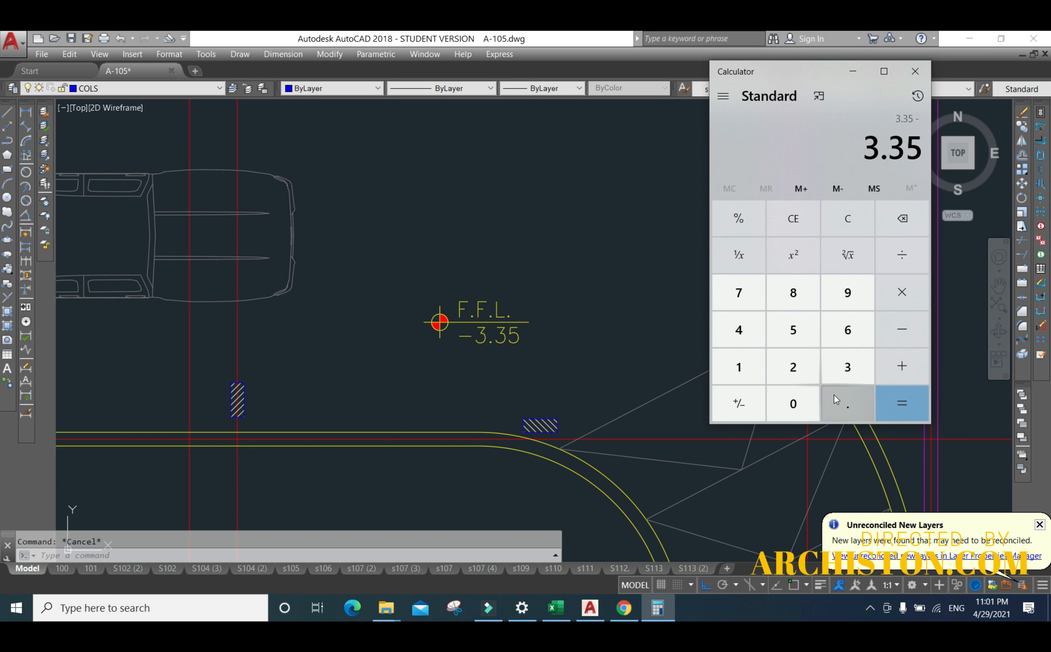
key("Escape")
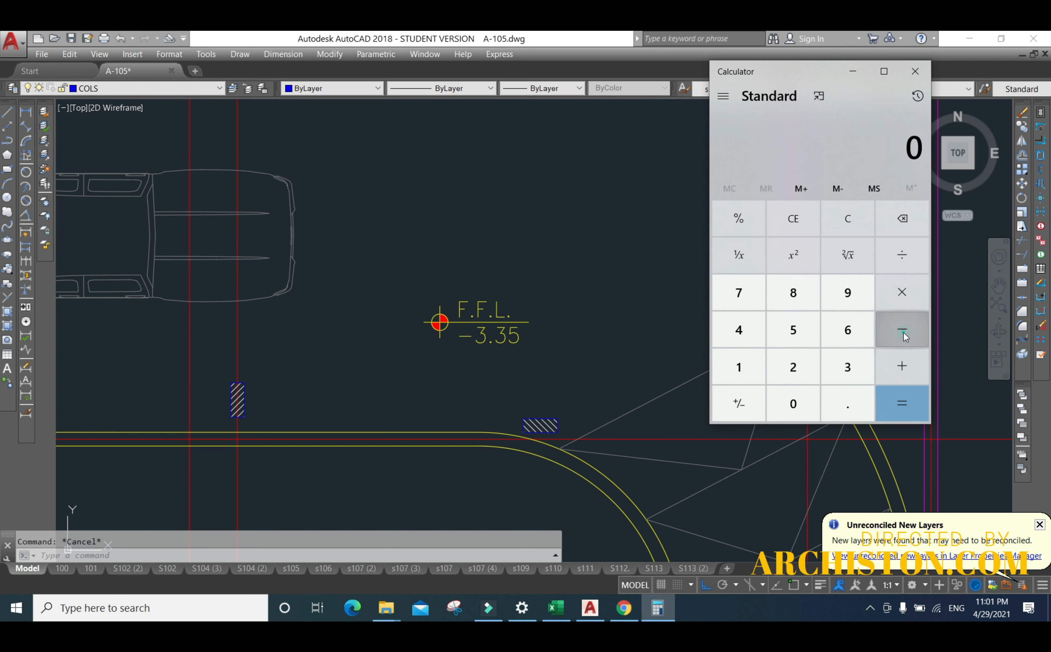
- Calculate the column base level by subtracting 0.1 from -3.35
left_click(903, 332)
left_click(848, 369)
key("period")
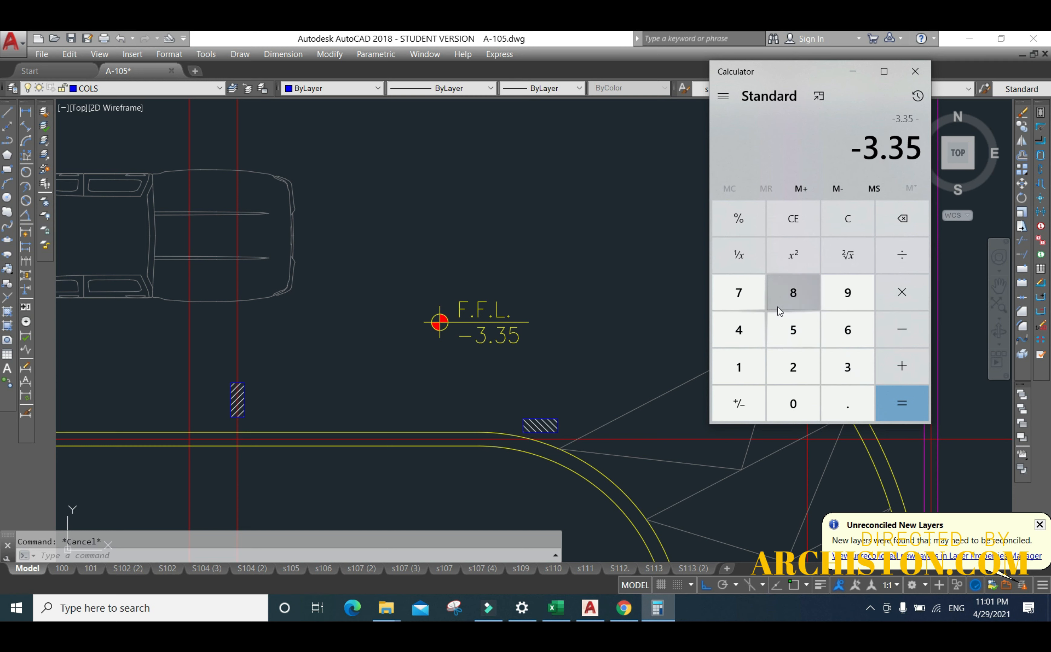
left_click(835, 401)
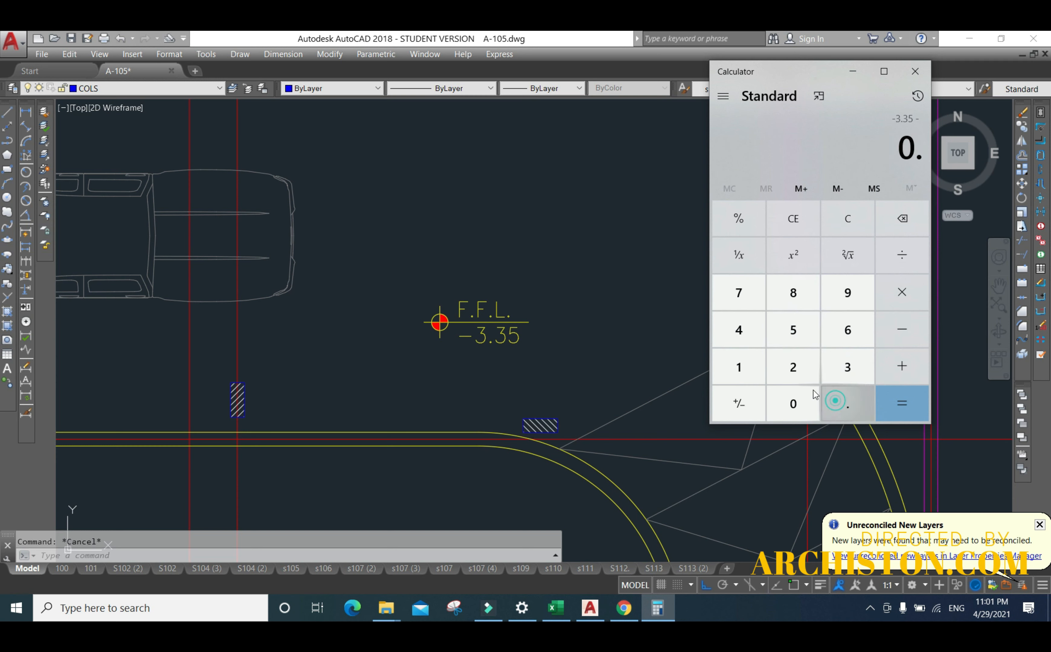
left_click(743, 366)
left_click(917, 402)
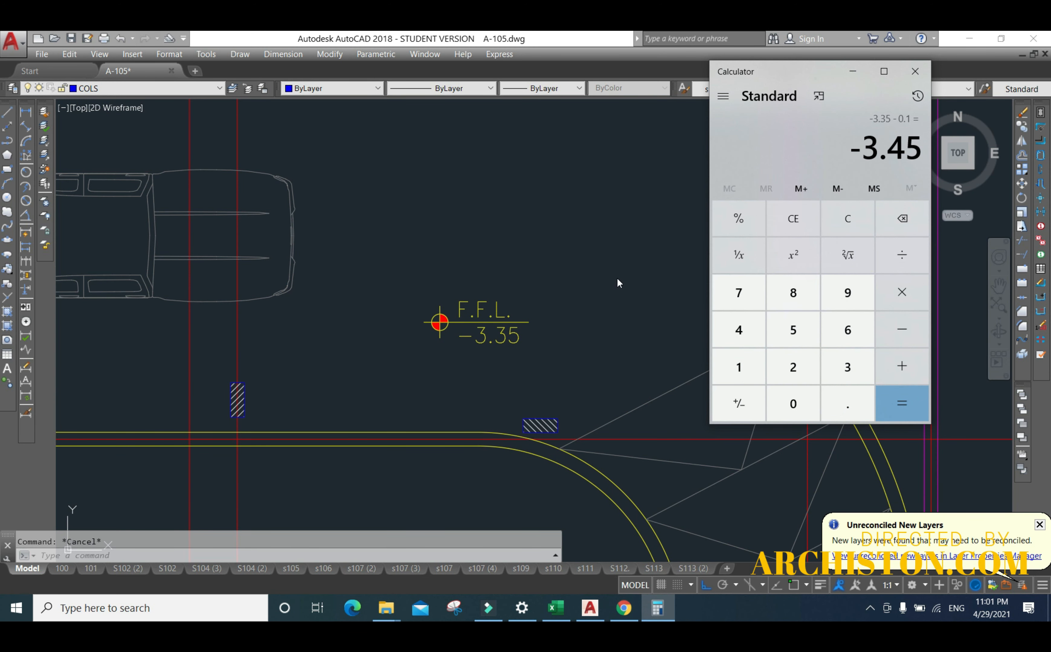
- Return to AutoCAD and examine the T.O.C level mark between grids E and F on the beam and slab plan
left_click(385, 228)
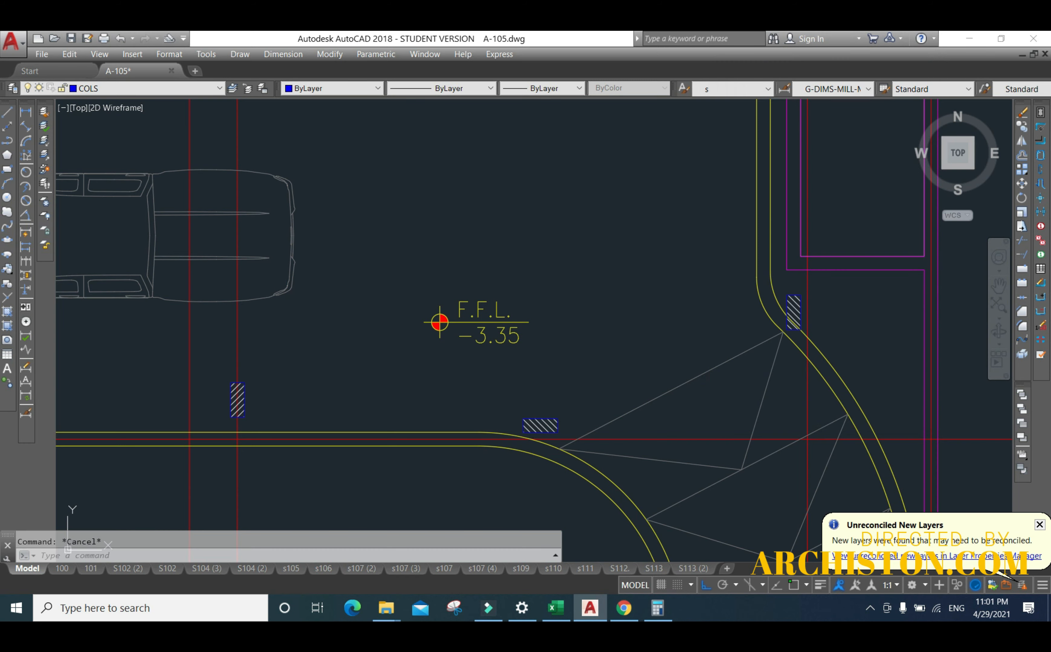
scroll(446, 312, "down", 10)
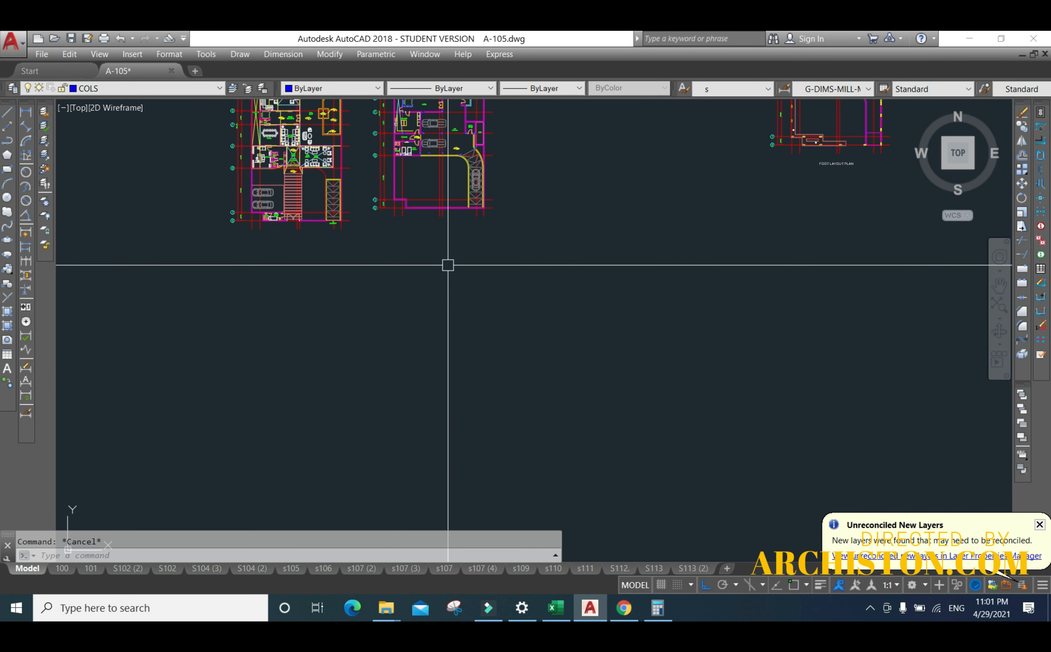
scroll(488, 308, "down", 5)
scroll(446, 235, "up", 4)
scroll(569, 358, "down", 5)
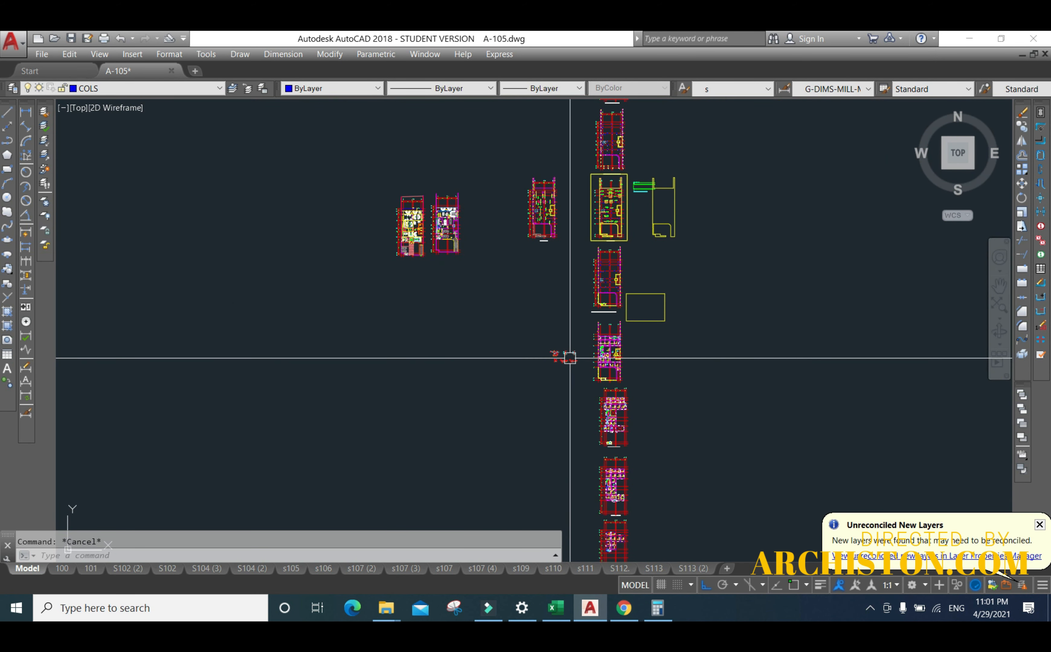
scroll(569, 358, "up", 6)
middle_click_drag(576, 355, 502, 239)
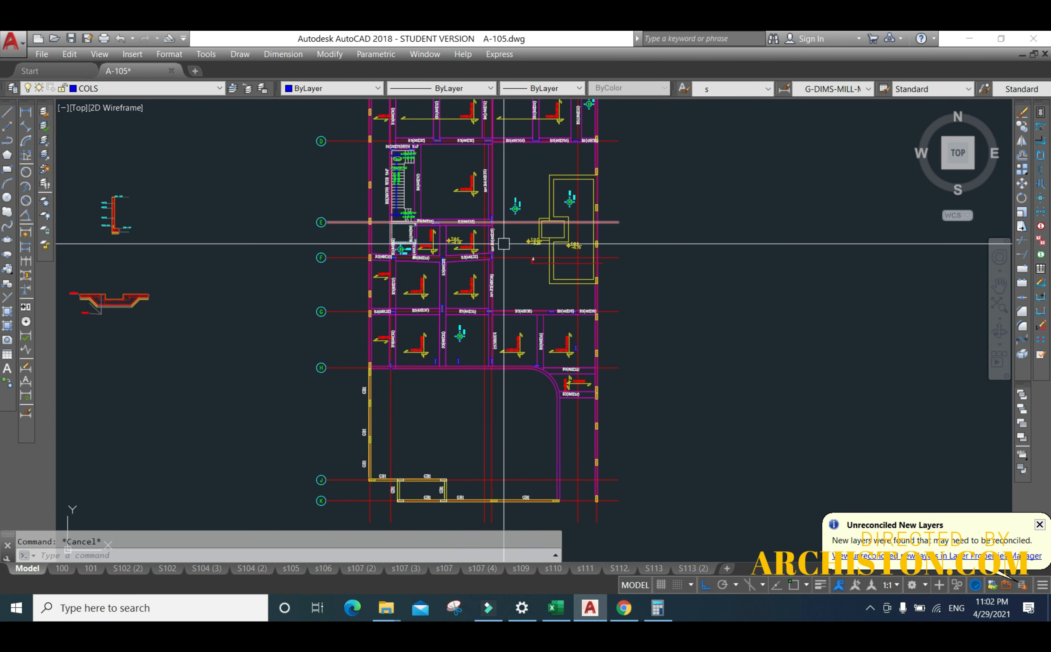
scroll(422, 275, "up", 8)
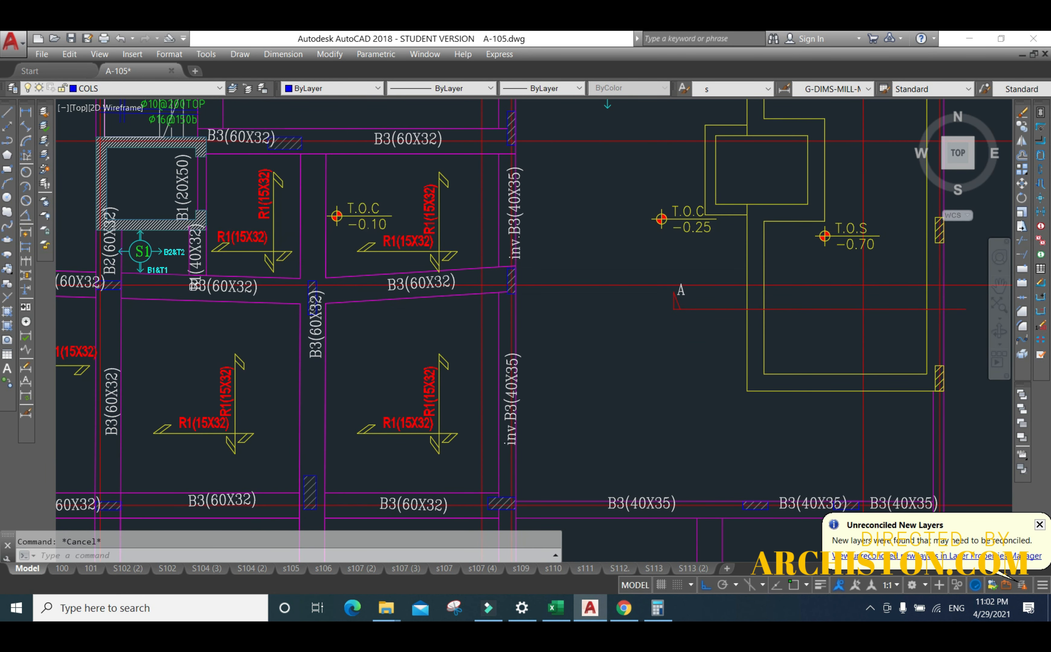
scroll(340, 229, "up", 5)
scroll(379, 229, "down", 5)
scroll(391, 226, "up", 6)
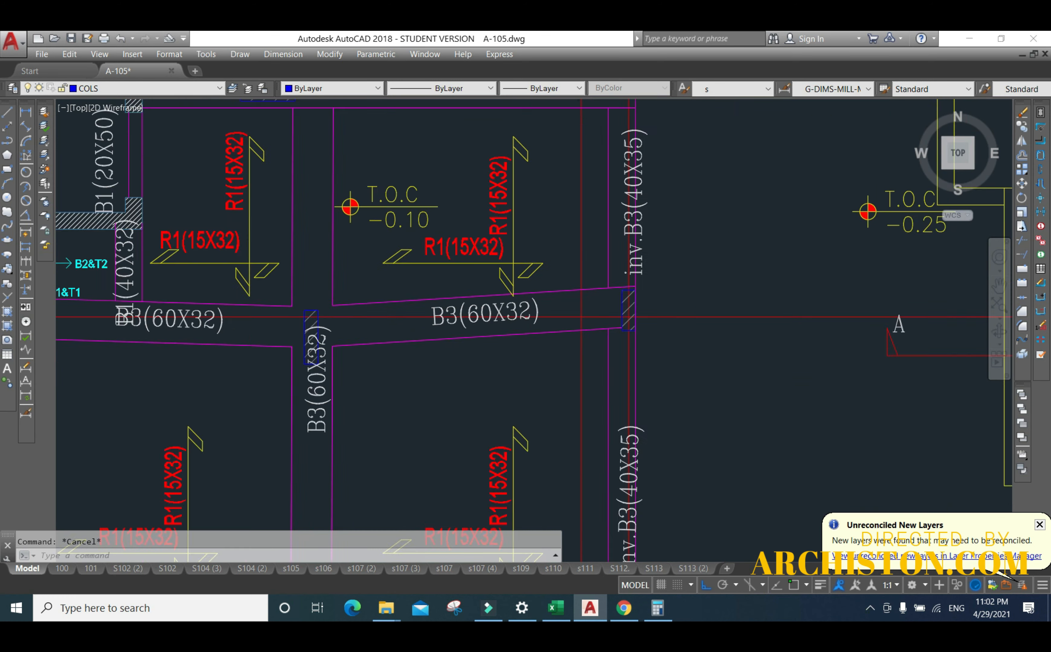
middle_click_drag(412, 287, 445, 301)
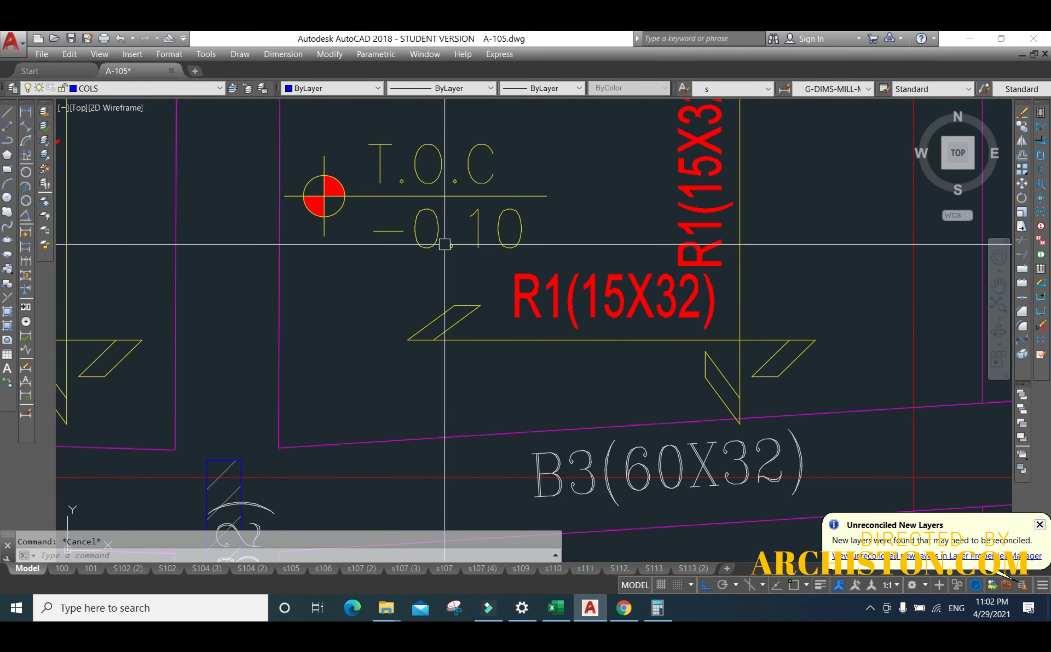
- Switch to the Calculator and add 0.1 to the base level to get the column height
left_click(656, 609)
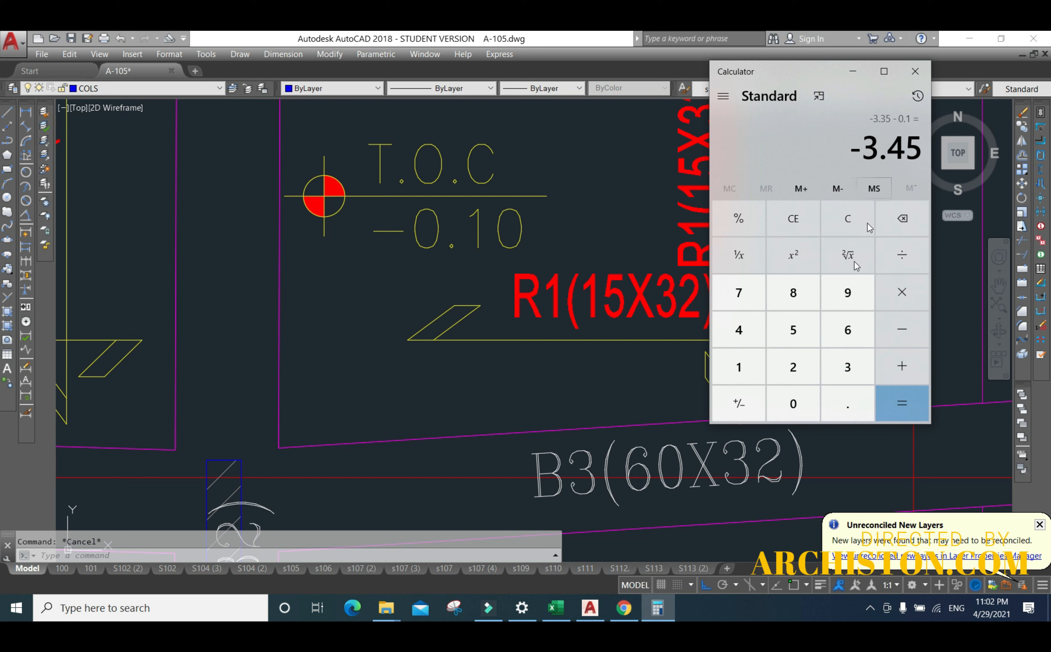
left_click(901, 366)
left_click(848, 403)
left_click(739, 368)
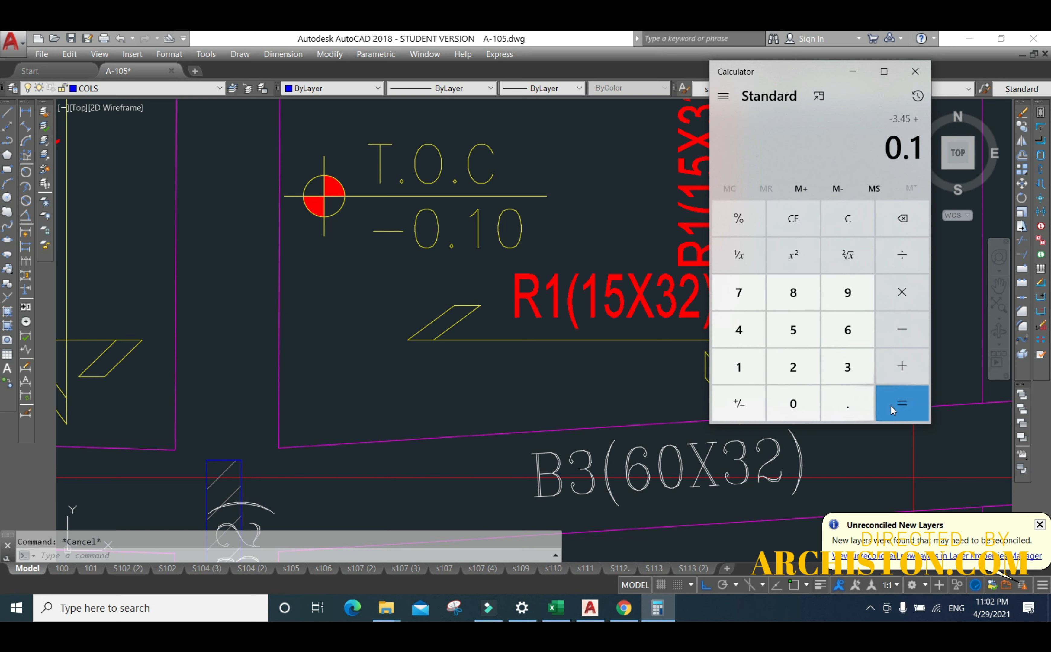
left_click(899, 408)
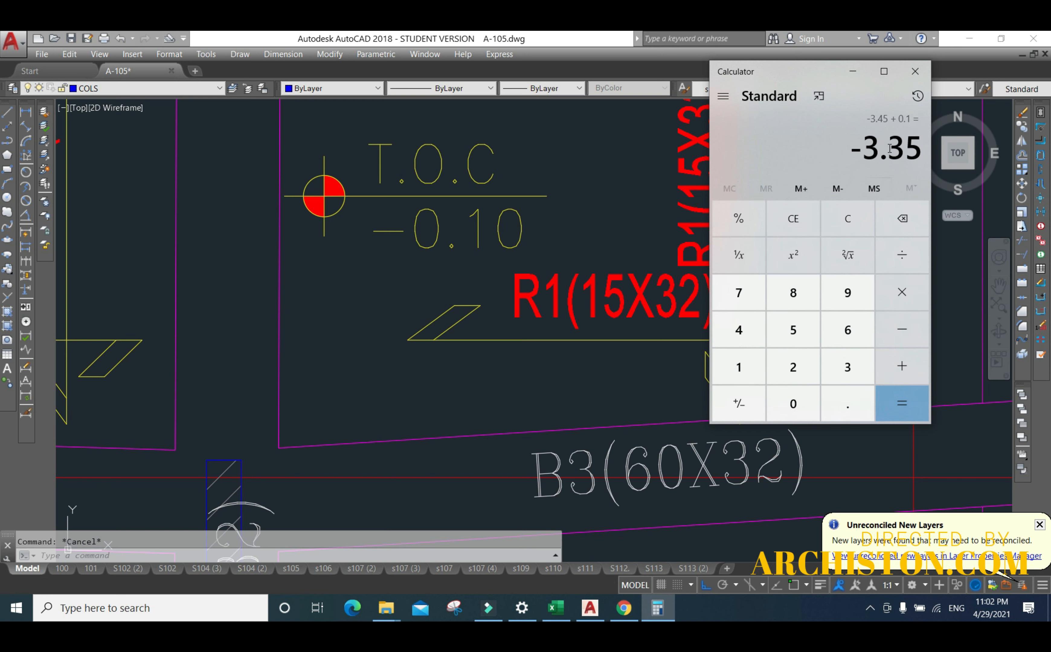
- Switch to the Excel workbook and enter the column height 3.35 in cell C28
left_click(587, 606)
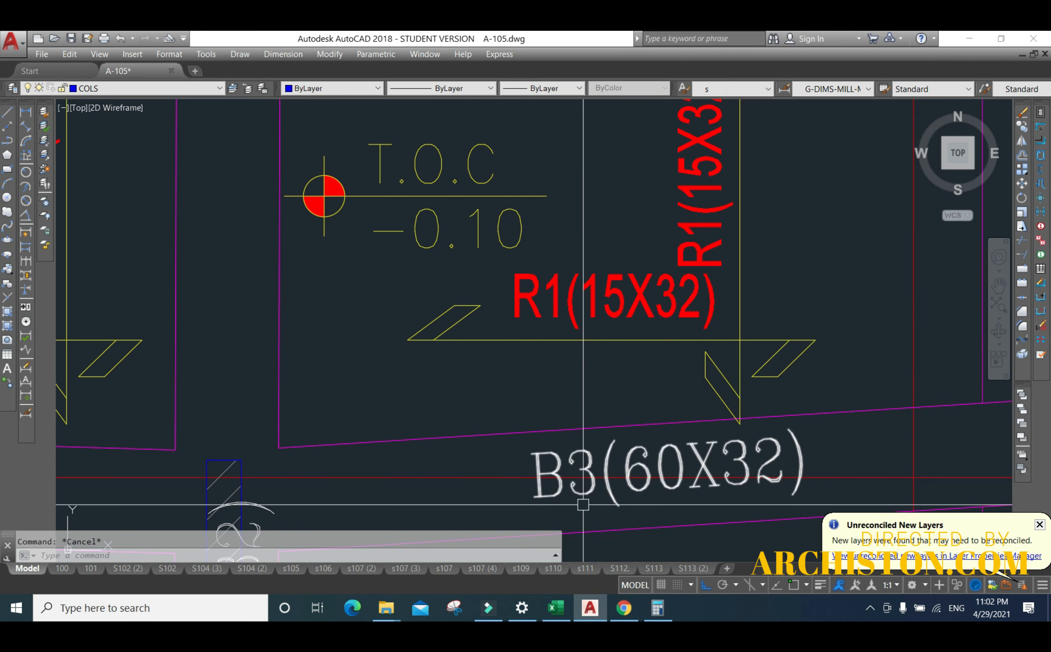
left_click(556, 608)
left_click(301, 474)
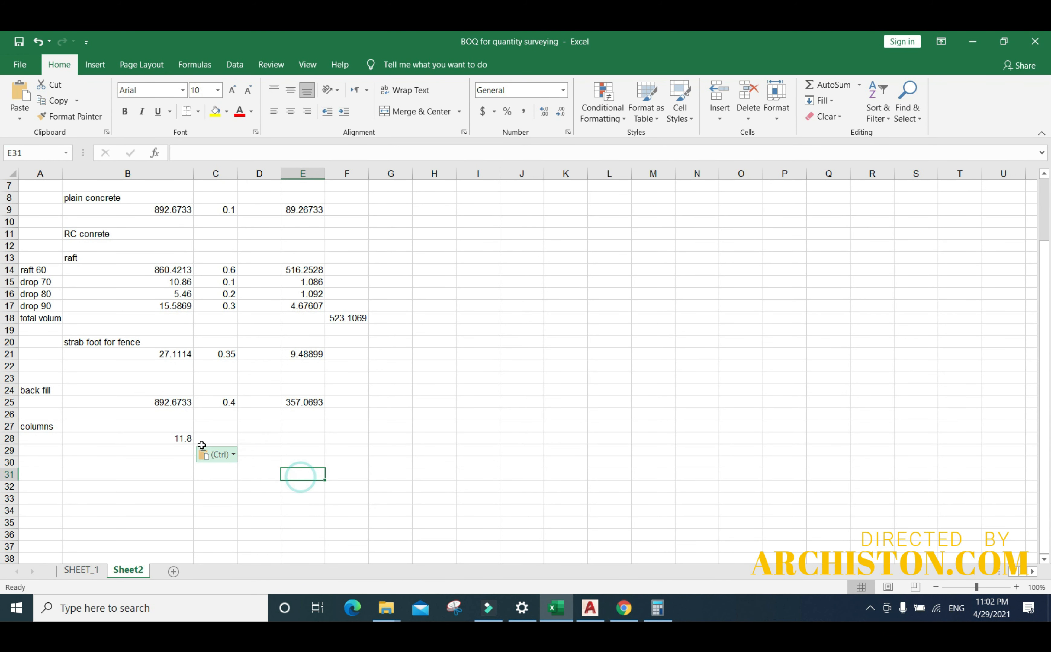
left_click(212, 438)
type("3.3")
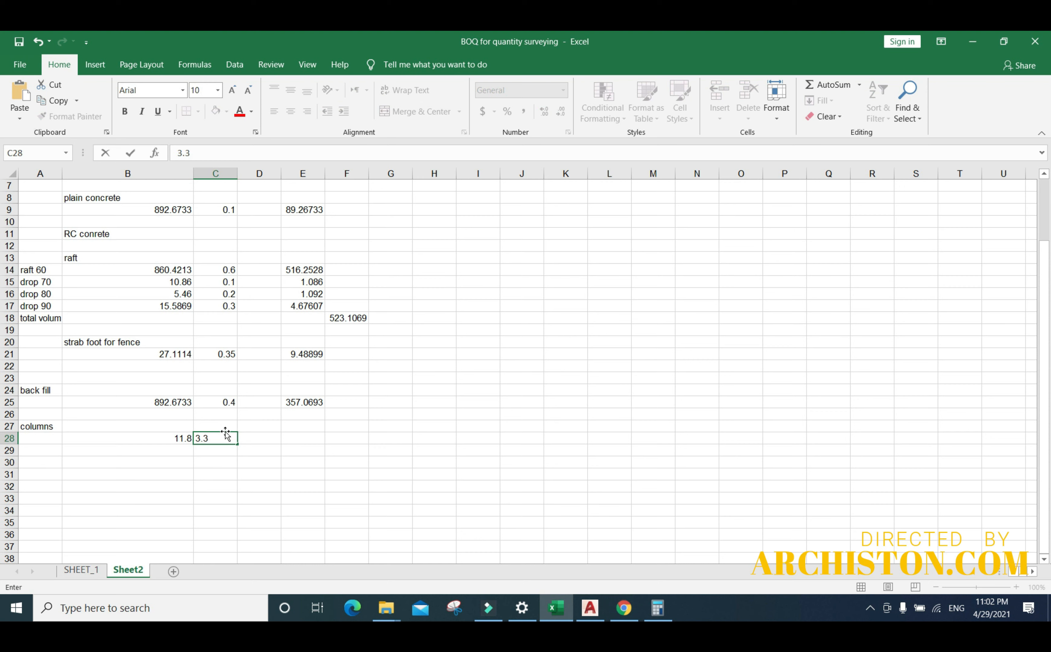
type("5")
left_click(246, 462)
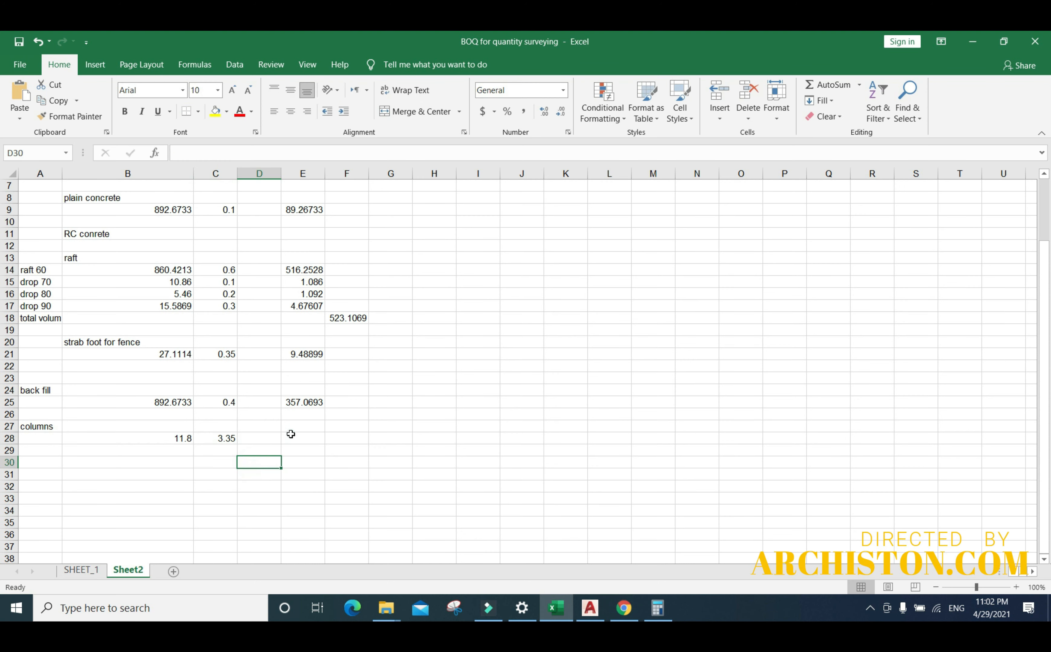
- Calculate the column concrete volume in cell E28 by multiplying the height in C28 by the area in B28
left_click(292, 437)
type("=")
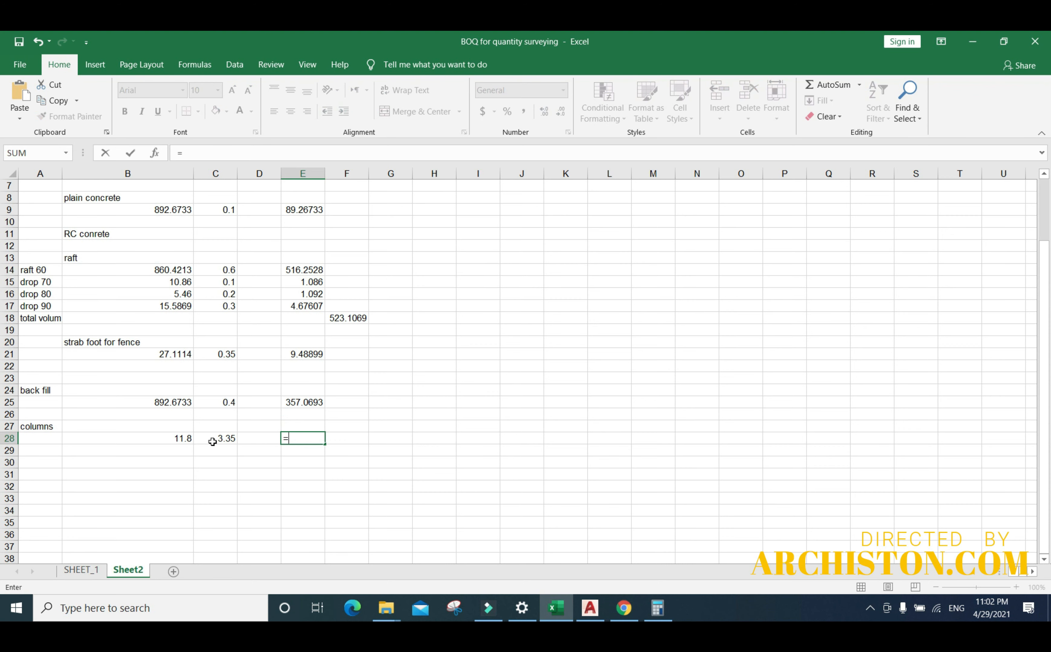
left_click(214, 438)
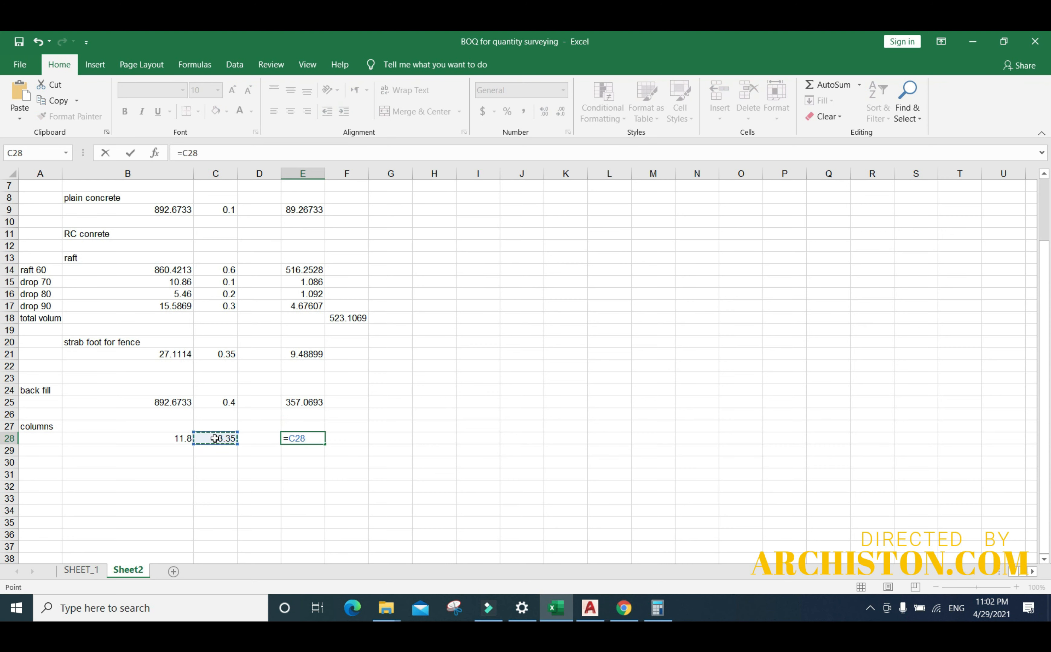
type("*")
left_click(178, 437)
key("Return")
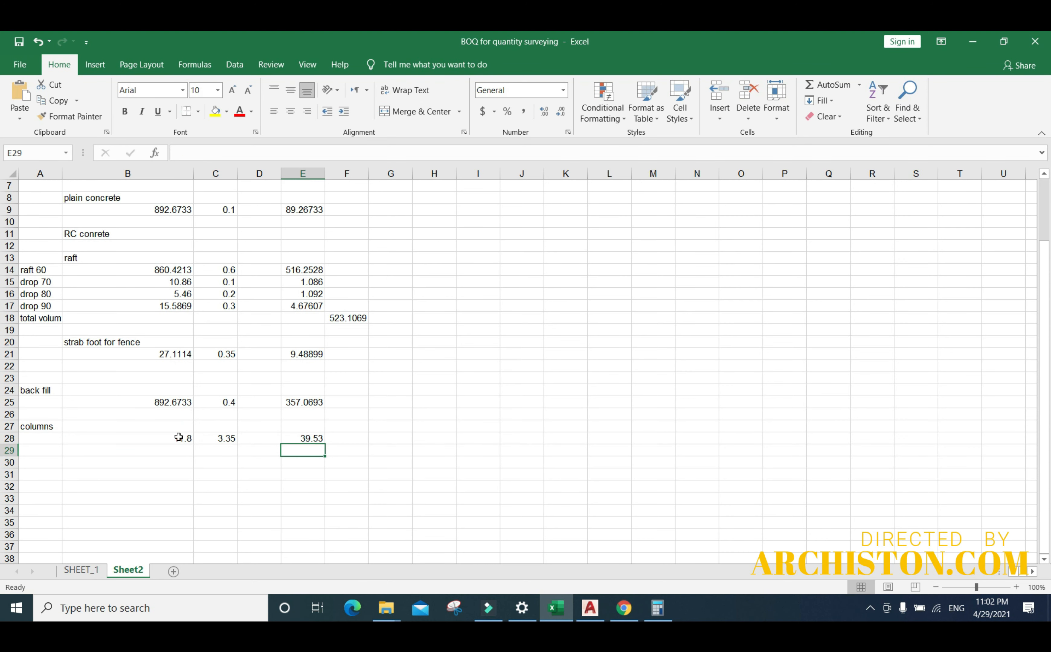
left_click(381, 441)
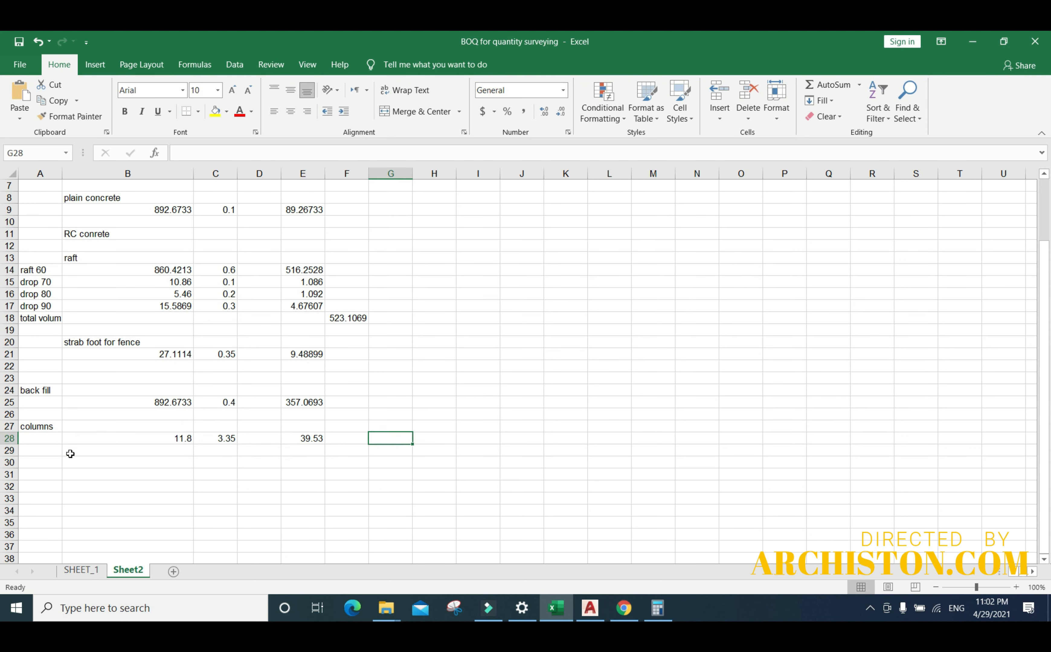